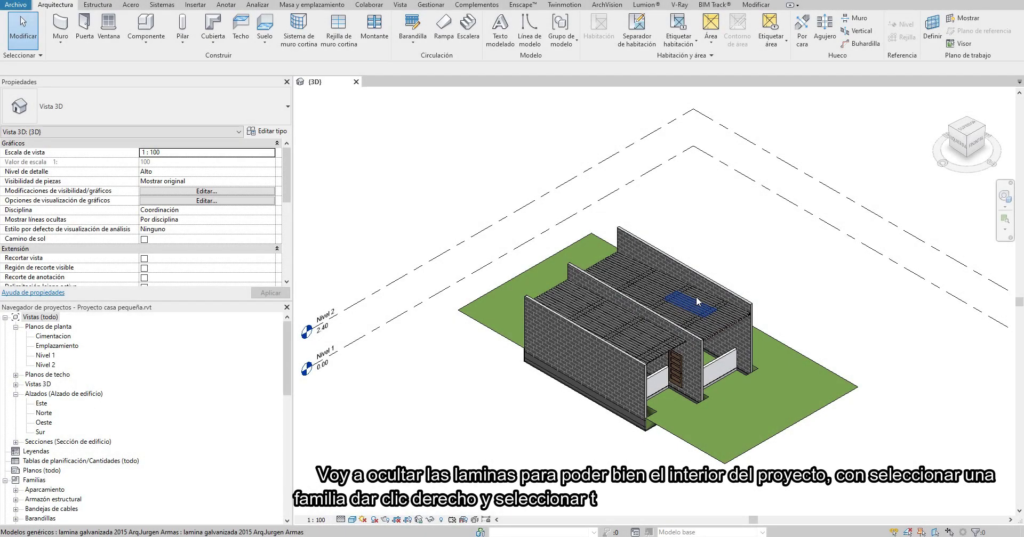
# Step: Select all galvanized roof sheets project-wide, hide them, and orbit down into the house
pyautogui.click(697, 302)
pyautogui.rightClick(729, 240)
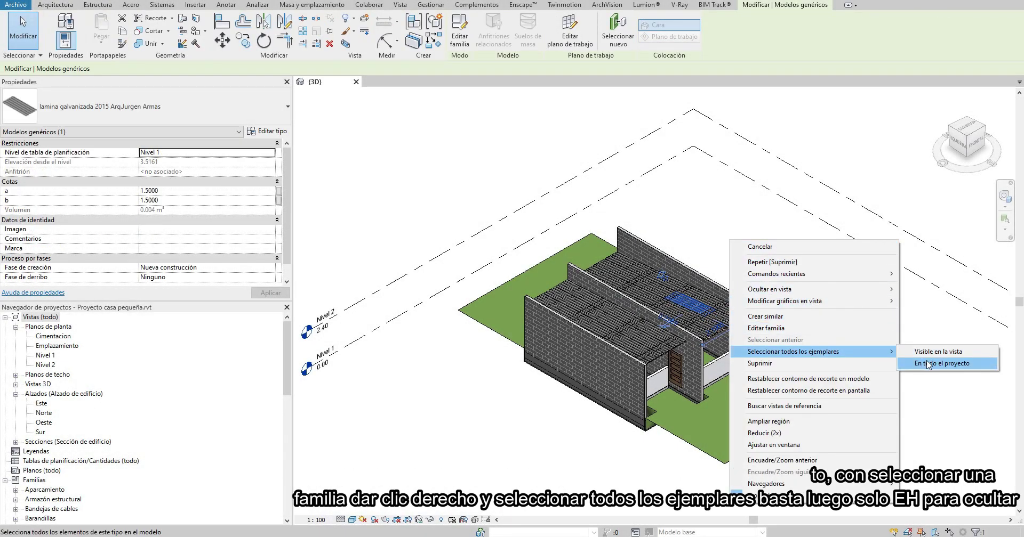
pyautogui.click(922, 351)
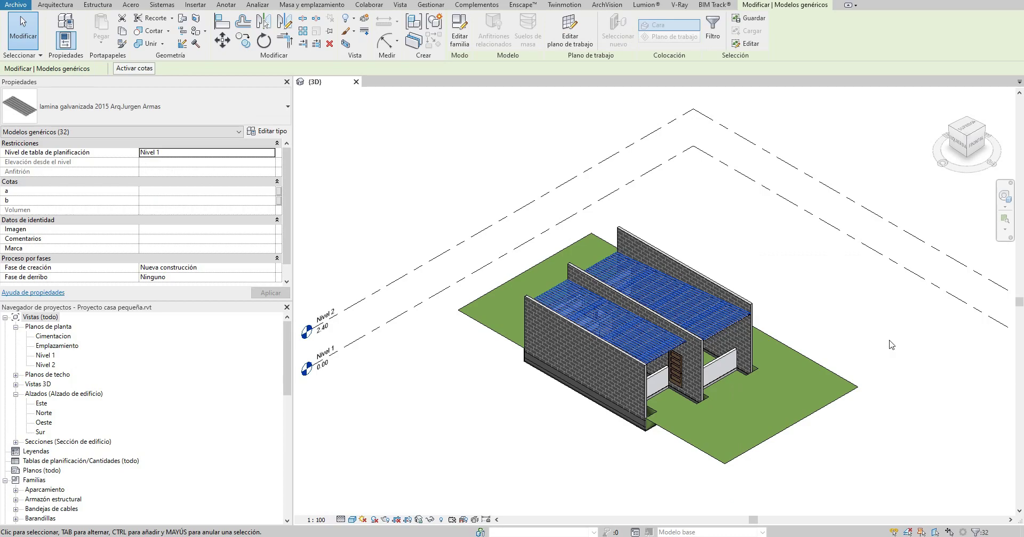
pyautogui.press('Delete')
pyautogui.scroll(5, 724, 363)
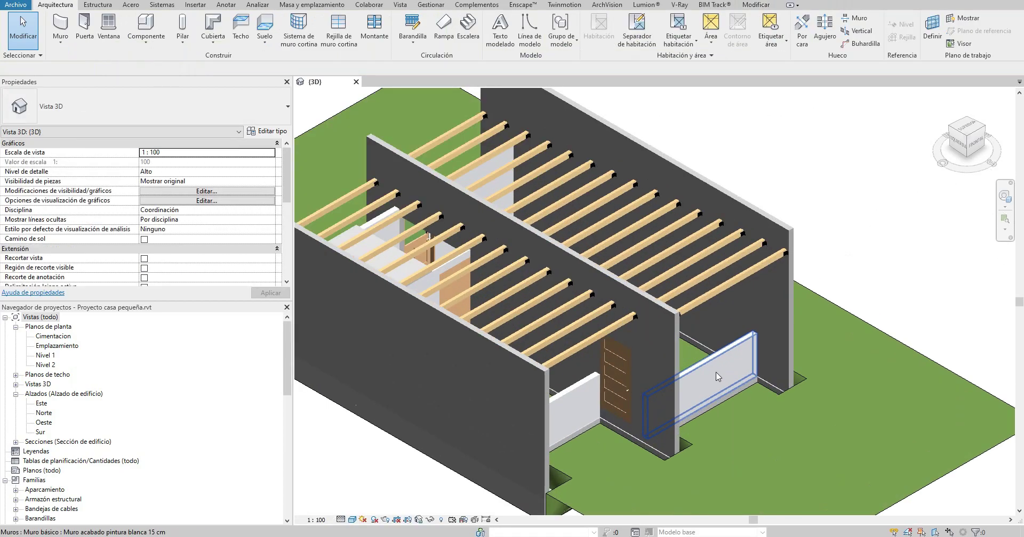
pyautogui.moveTo(724, 363)
pyautogui.keyDown('shift'); pyautogui.mouseDown(button='middle')
pyautogui.moveTo(596, 359)
pyautogui.moveTo(178, 230)
pyautogui.mouseUp(button='middle'); pyautogui.keyUp('shift')
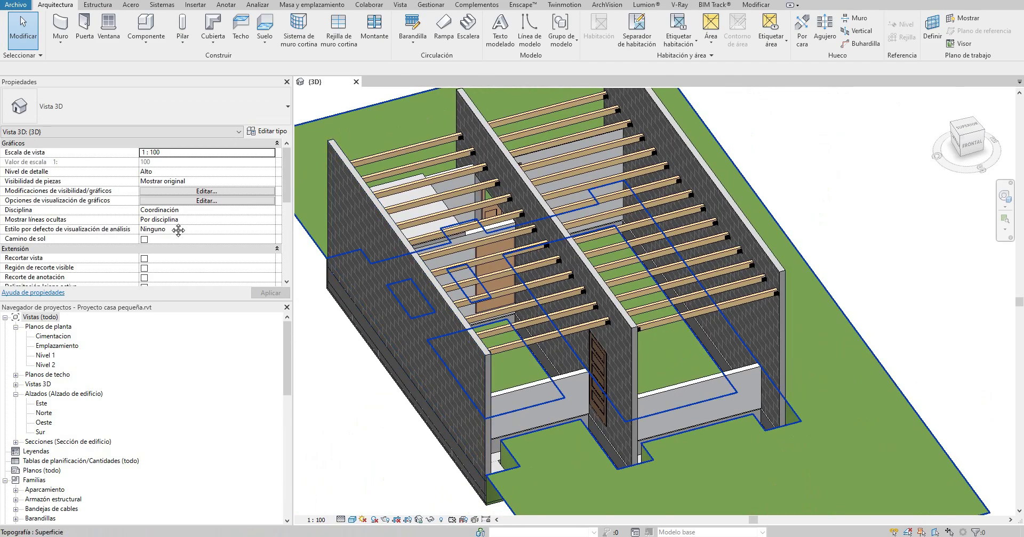
# Step: Open the Nivel 1 floor plan and zoom in on the rooms
pyautogui.doubleClick(43, 356)
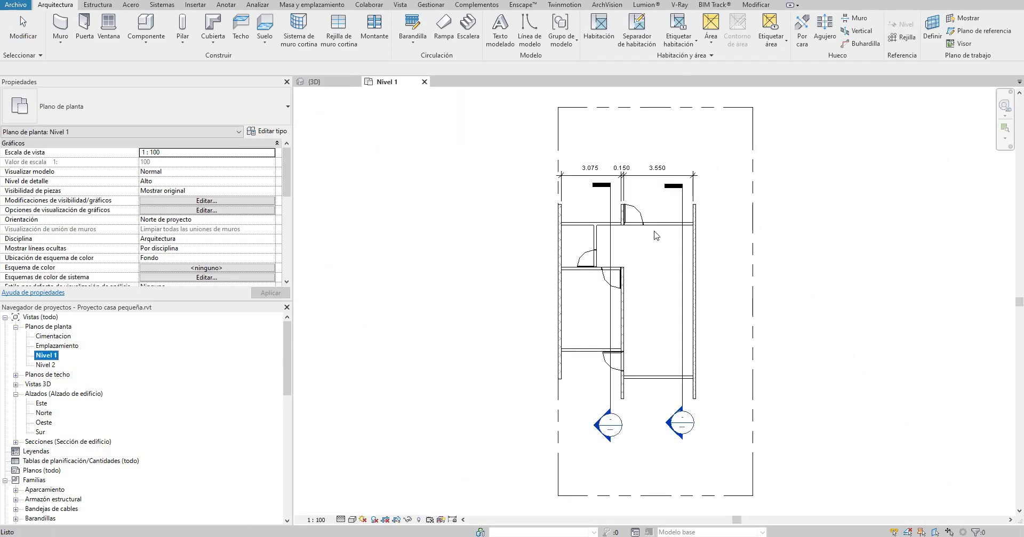
pyautogui.scroll(1, 656, 236)
pyautogui.scroll(1, 639, 240)
pyautogui.scroll(1, 627, 244)
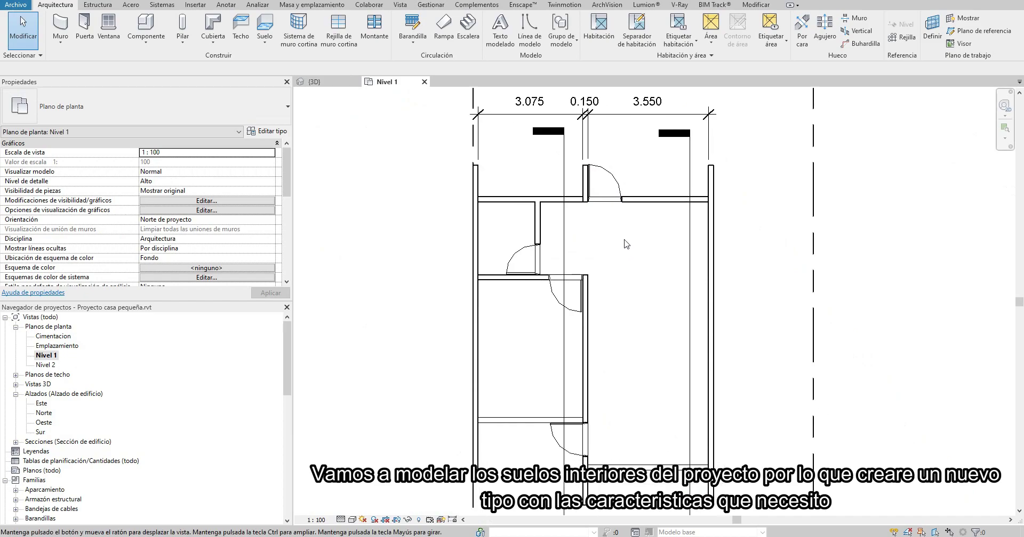
pyautogui.moveTo(627, 244); pyautogui.dragTo(581, 184, button='middle')
# Step: Start a floor and duplicate its type as 'Suelo interior'
pyautogui.click(273, 23)
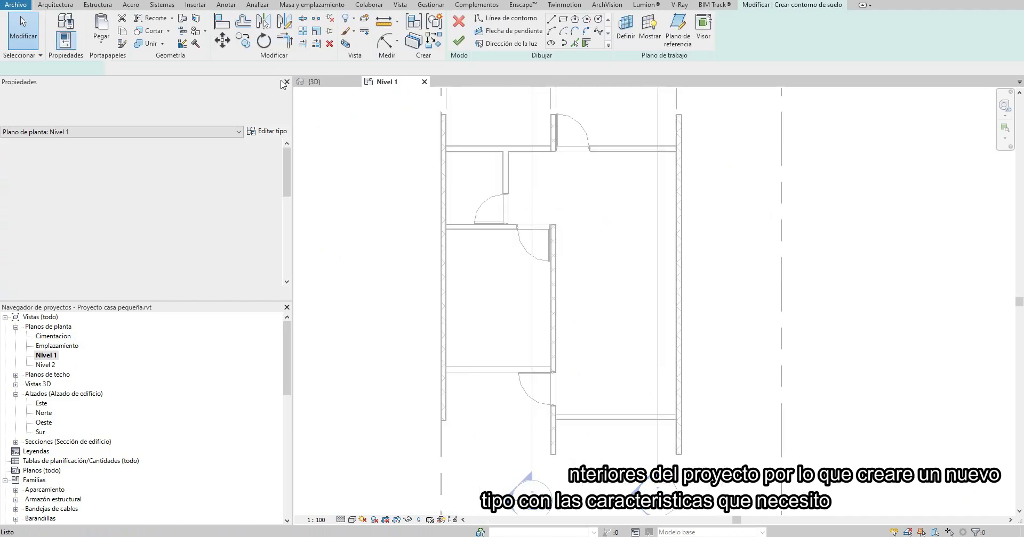
pyautogui.click(274, 132)
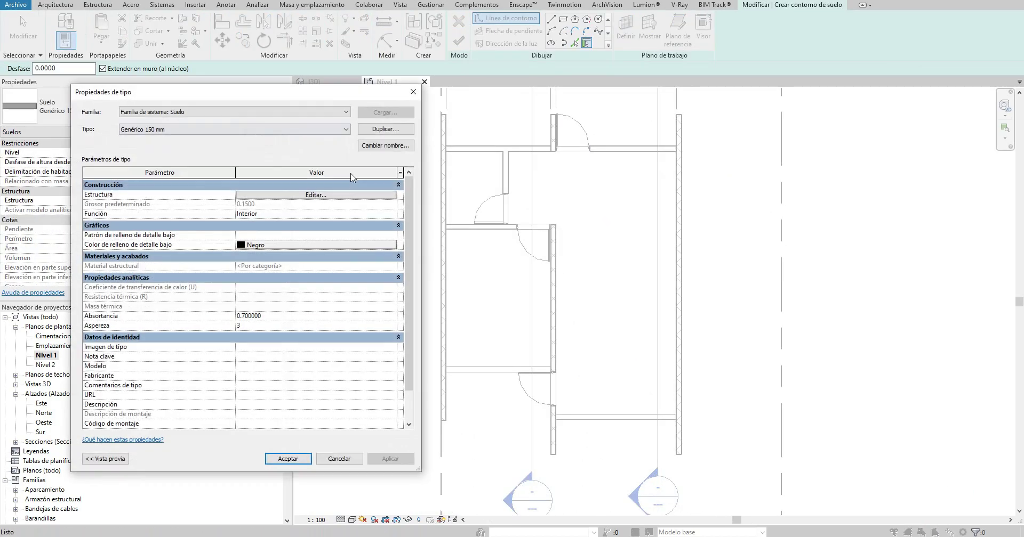
pyautogui.click(377, 134)
pyautogui.write('Suelo interior')
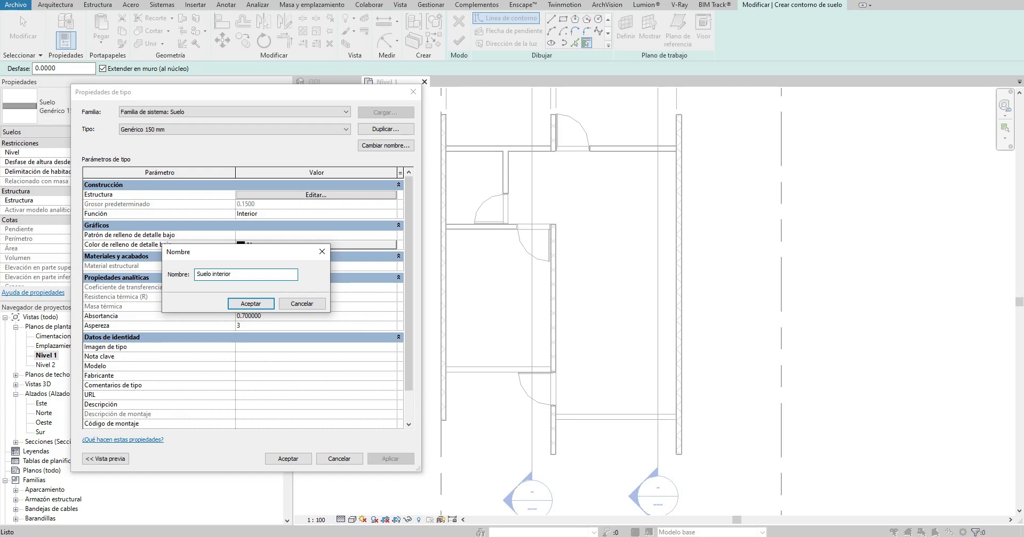
pyautogui.click(241, 307)
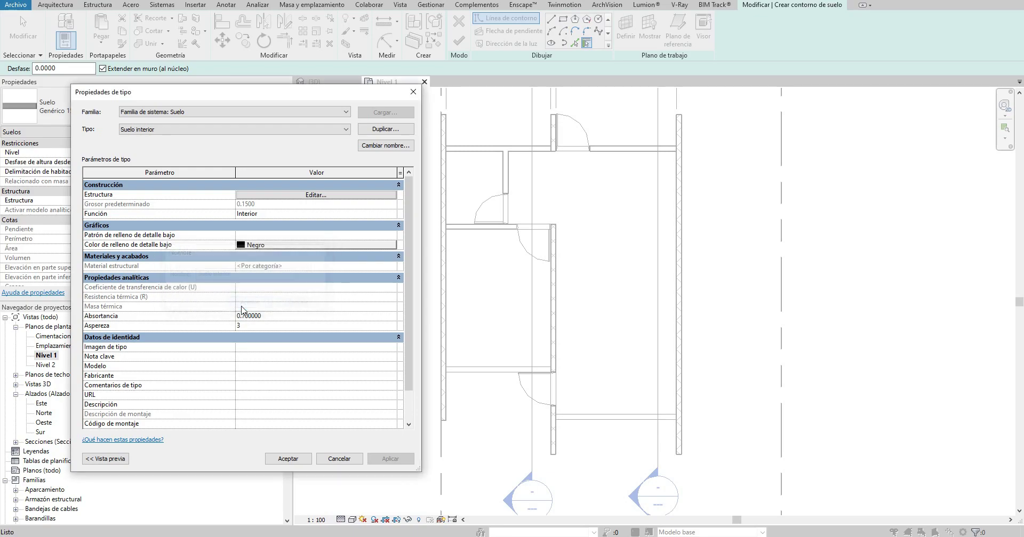
# Step: Set the Suelo interior structure layer material to Hormigón, moldeado in situ
pyautogui.click(287, 199)
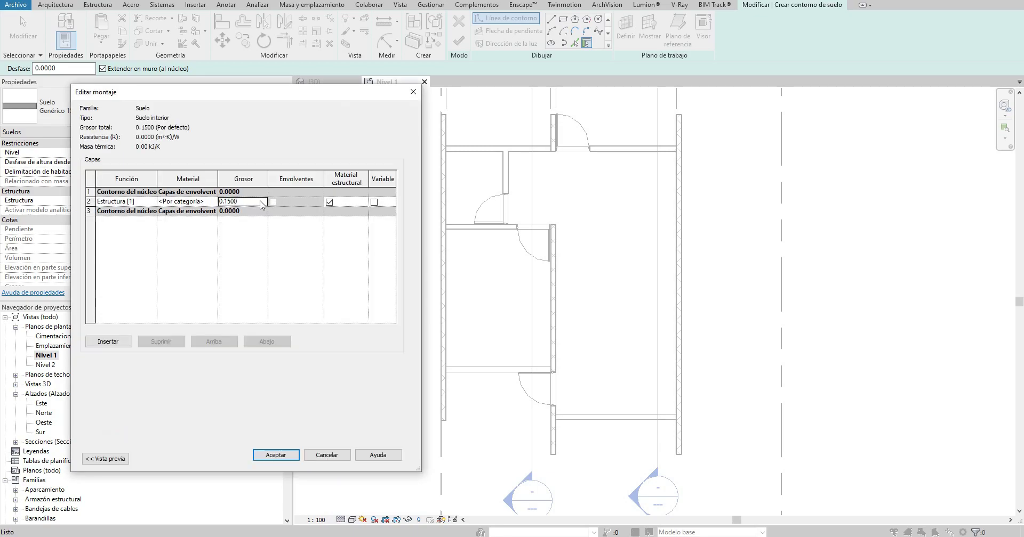
pyautogui.write('0.1000')
pyautogui.click(214, 201)
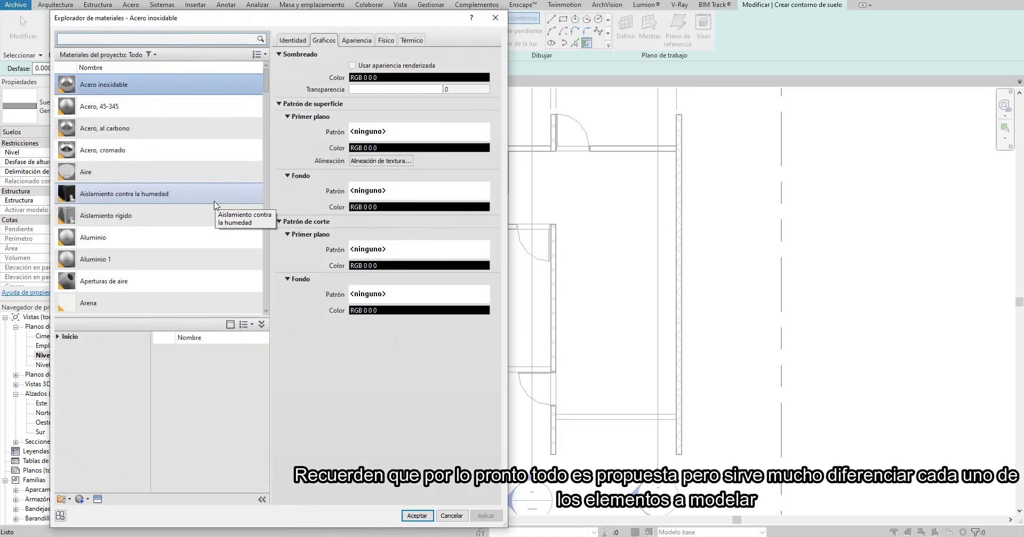
pyautogui.scroll(-4, 215, 205)
pyautogui.scroll(-4, 215, 204)
pyautogui.scroll(-3, 215, 204)
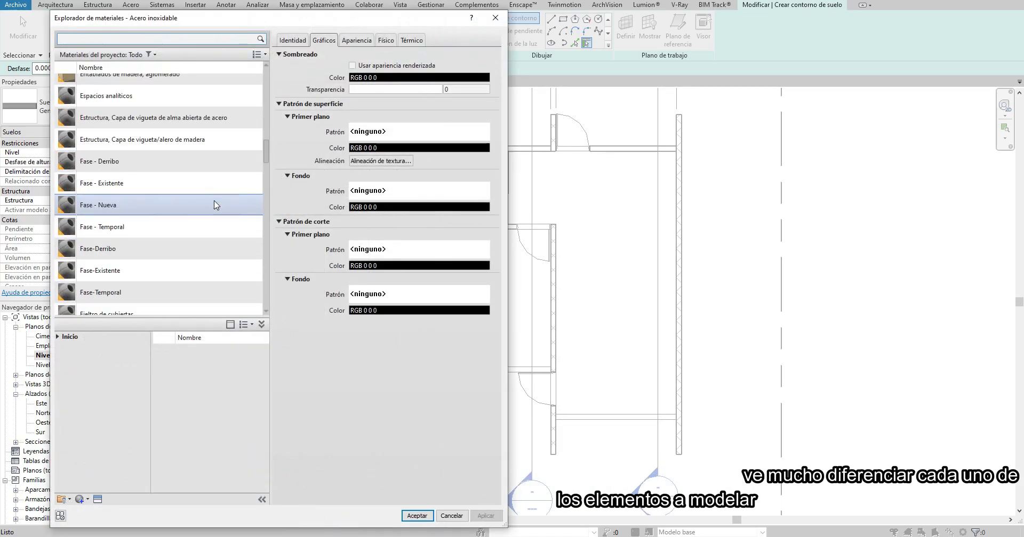
pyautogui.scroll(-4, 215, 204)
pyautogui.click(122, 110)
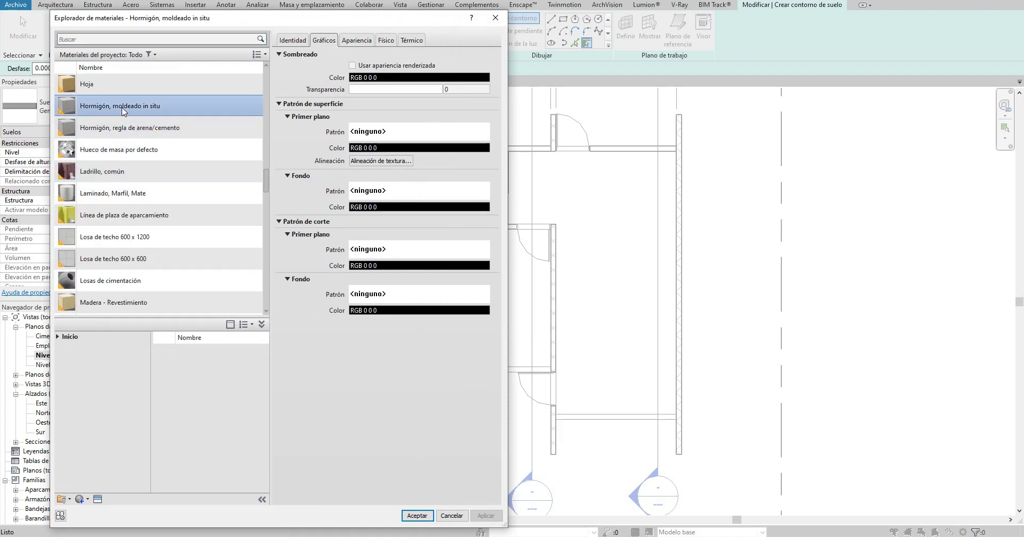
pyautogui.click(418, 517)
pyautogui.click(284, 453)
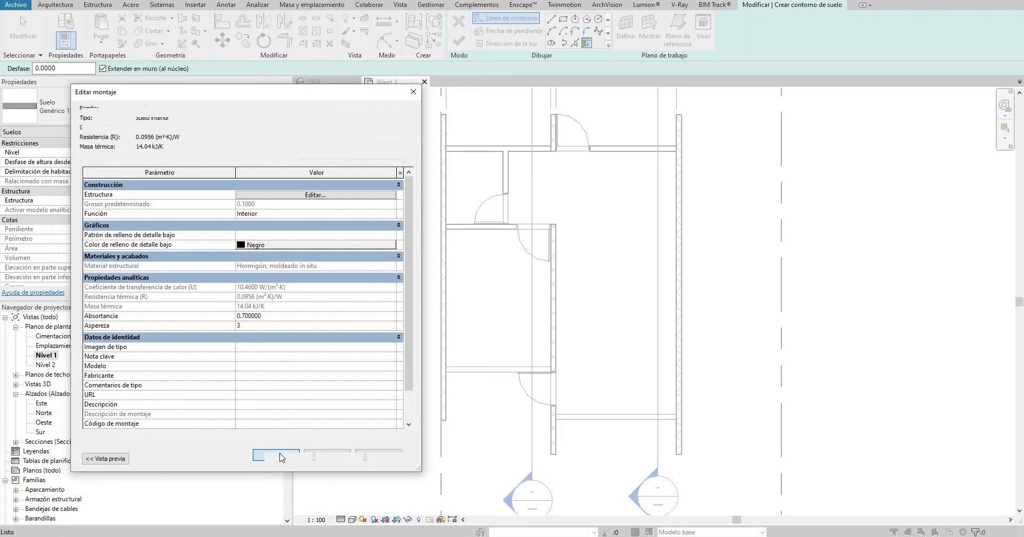
# Step: Set the floor offset to 0.1 and sketch the left and bottom boundary lines along the walls
pyautogui.click(288, 459)
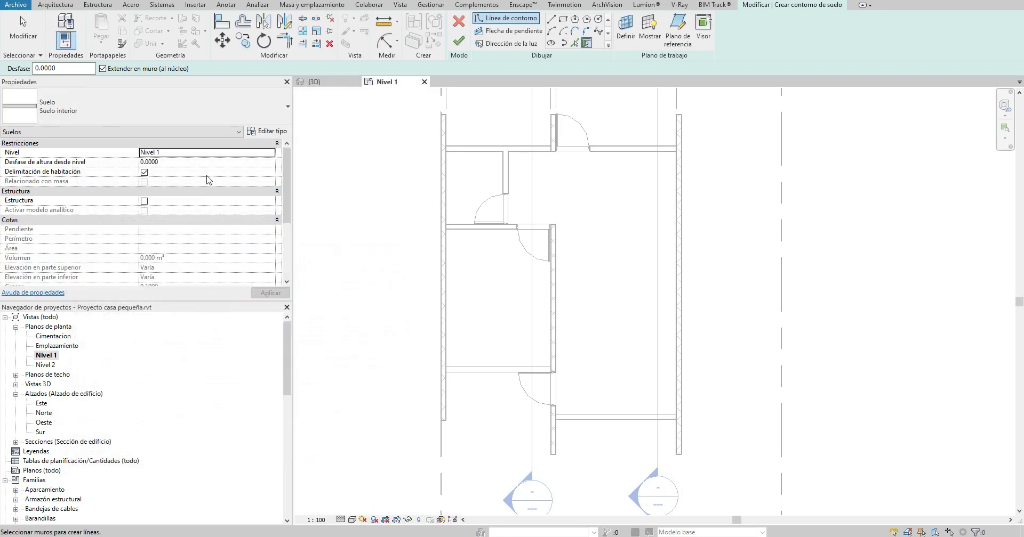
pyautogui.write('0.1')
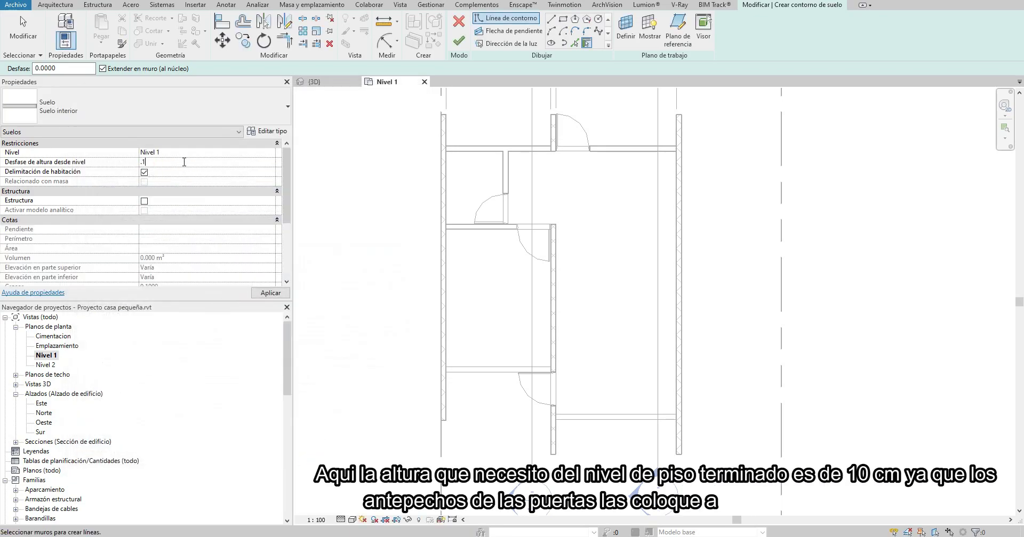
pyautogui.click(551, 19)
pyautogui.scroll(3, 503, 151)
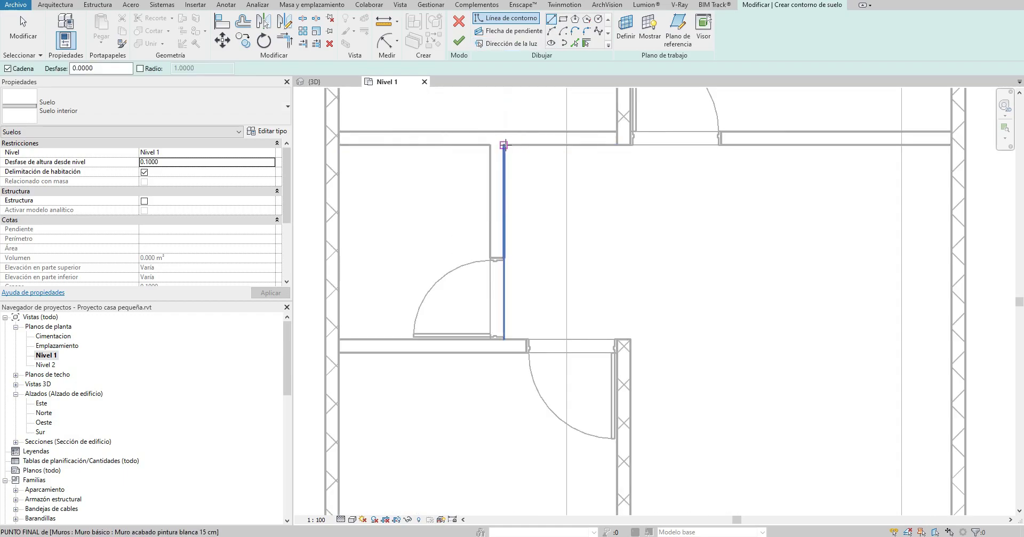
pyautogui.click(503, 145)
pyautogui.click(503, 339)
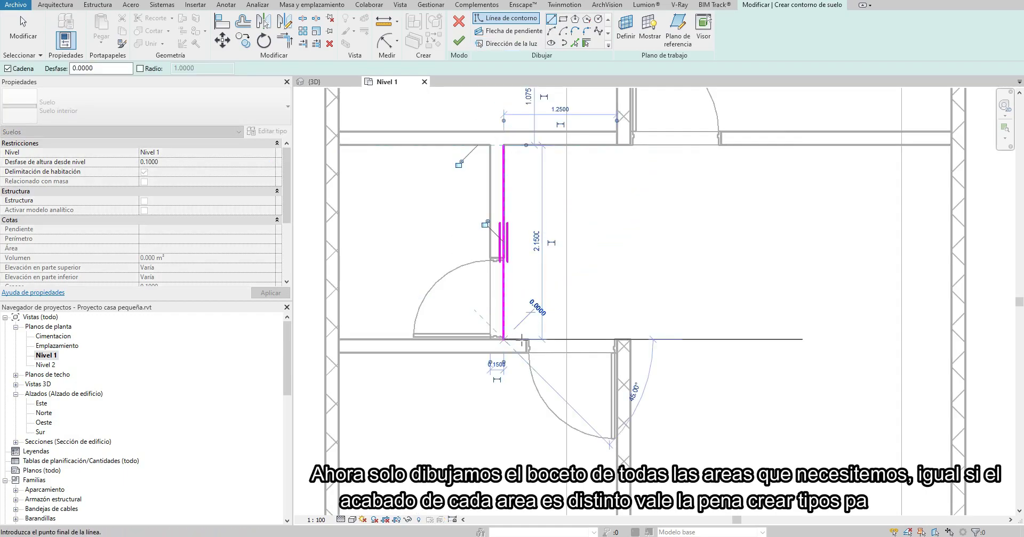
pyautogui.click(527, 339)
pyautogui.scroll(2, 527, 341)
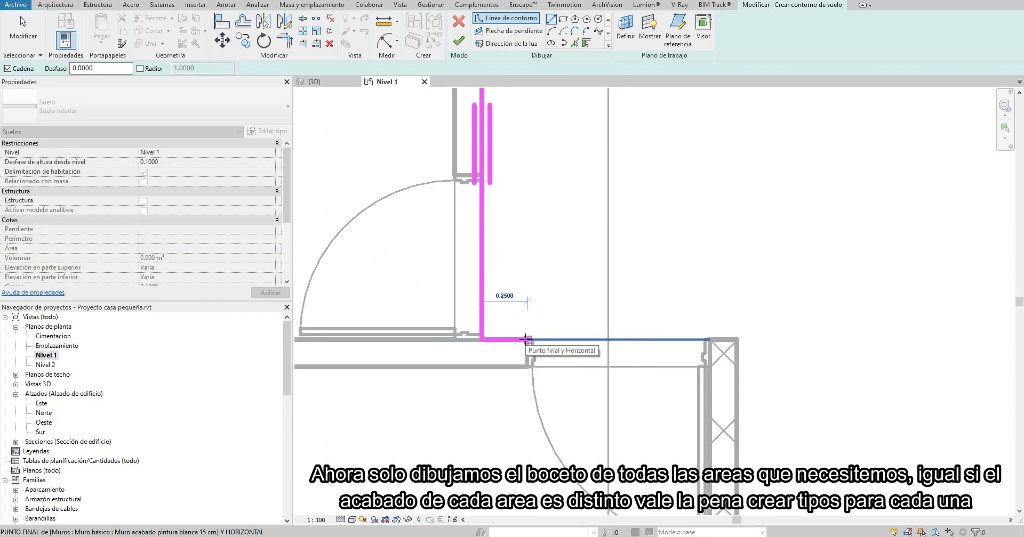
pyautogui.click(526, 367)
pyautogui.scroll(-2, 526, 367)
pyautogui.moveTo(350, 356); pyautogui.dragTo(531, 345, button='middle')
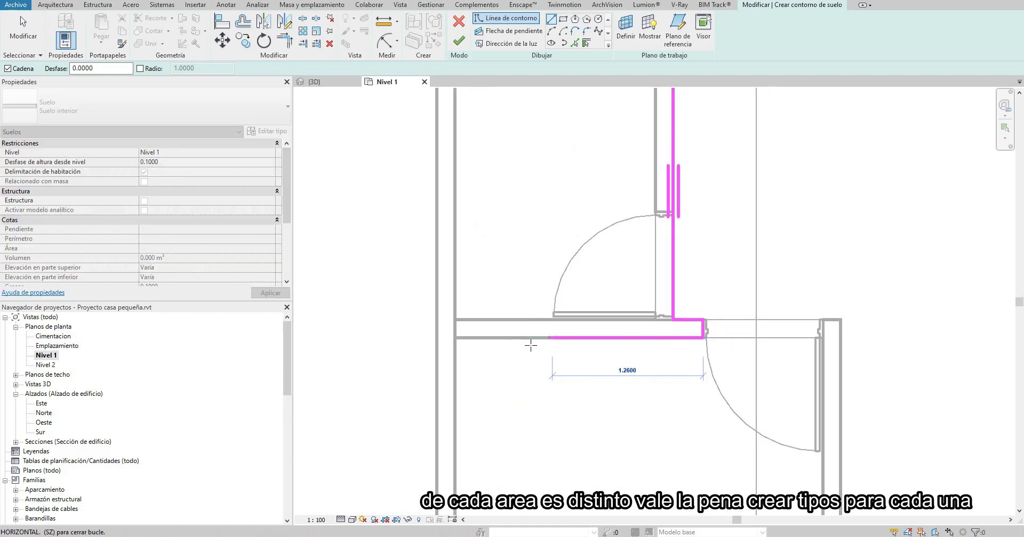
pyautogui.click(465, 380)
pyautogui.scroll(-2, 458, 384)
pyautogui.moveTo(450, 506); pyautogui.dragTo(450, 267, button='middle')
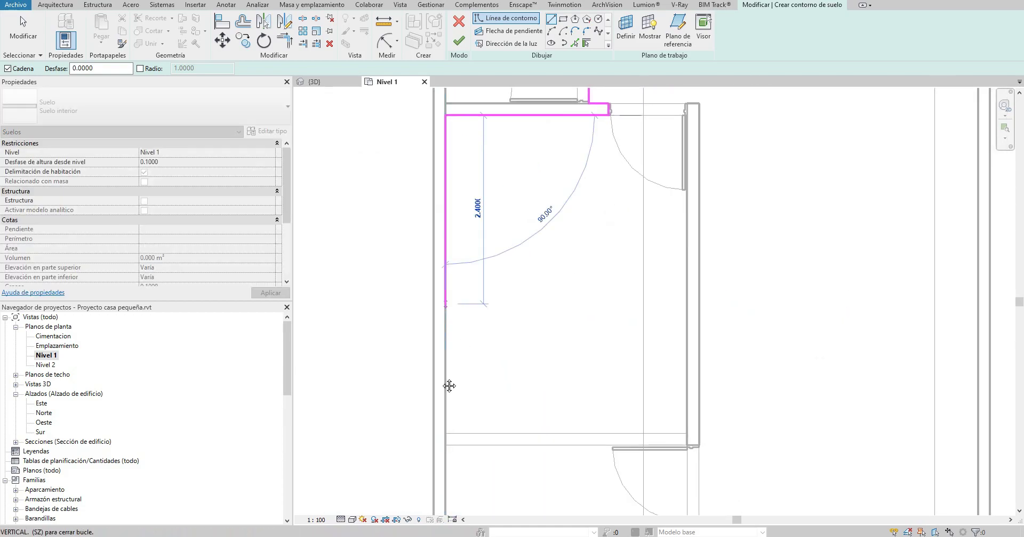
pyautogui.click(446, 433)
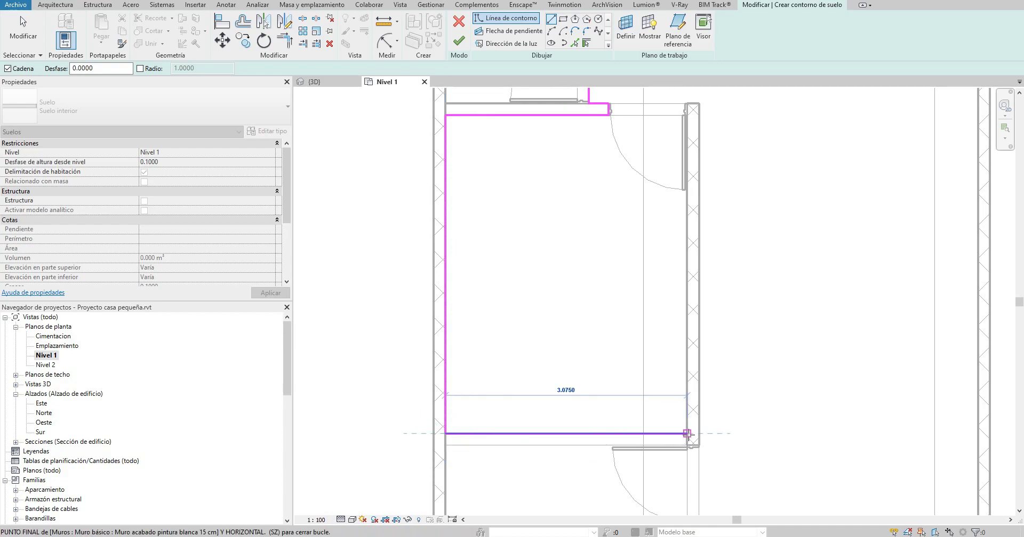
pyautogui.click(687, 433)
# Step: Trace the right-side boundary and the recess around the entrance door
pyautogui.scroll(-2, 687, 433)
pyautogui.scroll(2, 683, 107)
pyautogui.scroll(1, 683, 106)
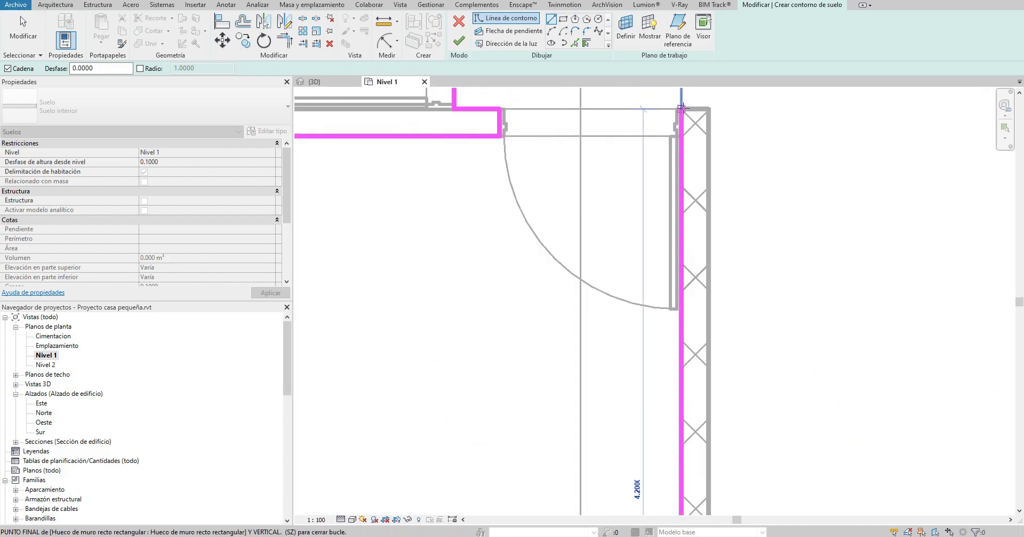
pyautogui.click(681, 109)
pyautogui.click(709, 108)
pyautogui.scroll(-3, 709, 109)
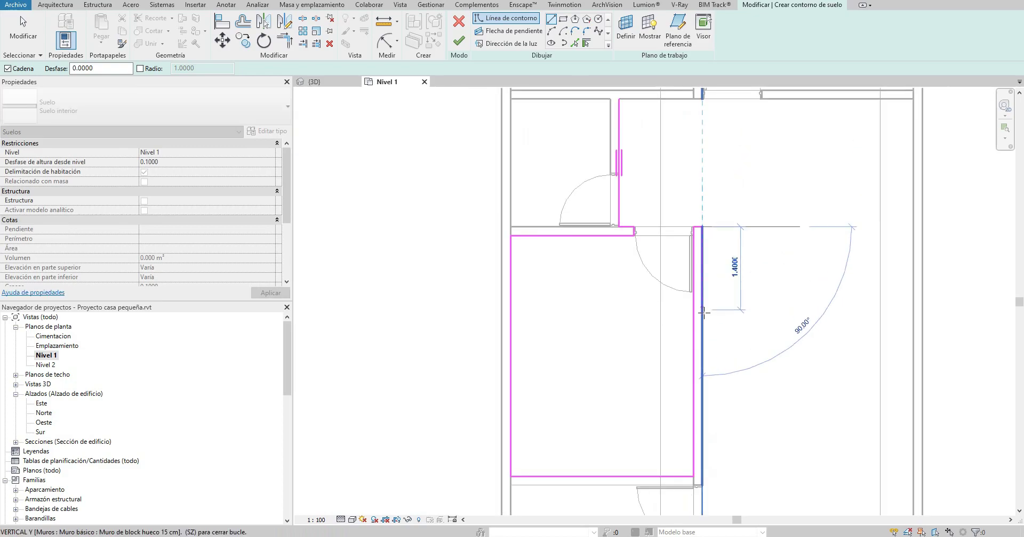
pyautogui.scroll(1, 705, 259)
pyautogui.scroll(2, 705, 259)
pyautogui.click(716, 265)
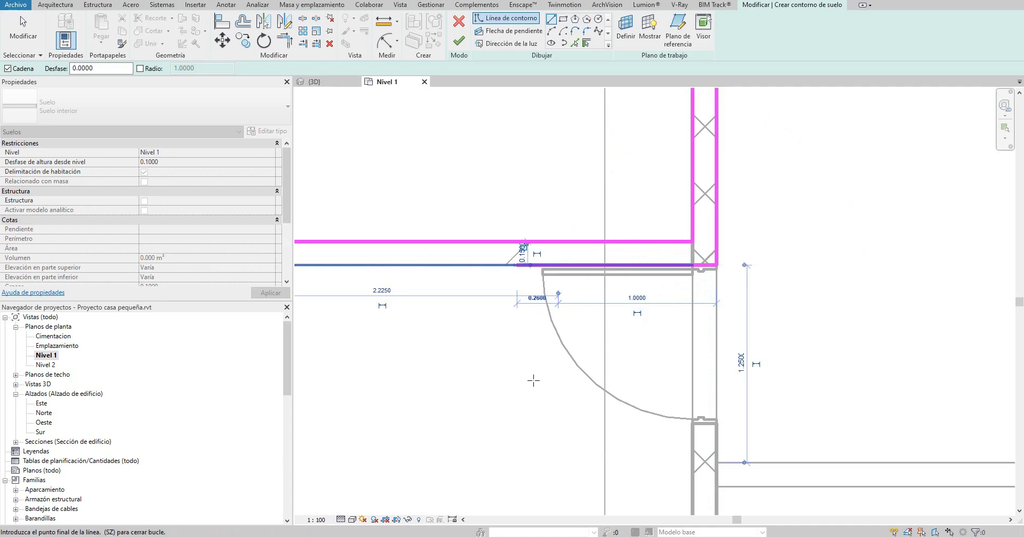
pyautogui.click(558, 265)
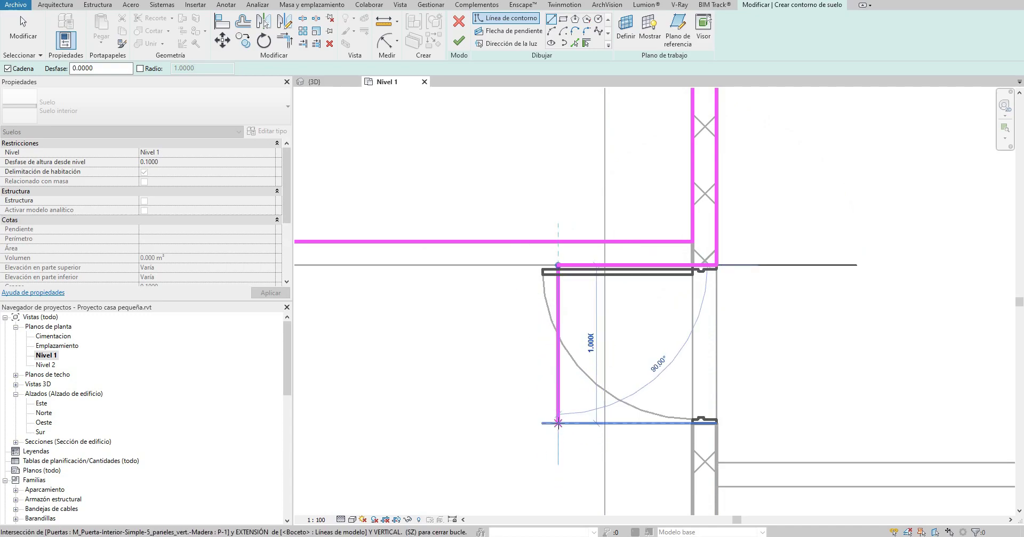
pyautogui.click(557, 422)
pyautogui.click(716, 423)
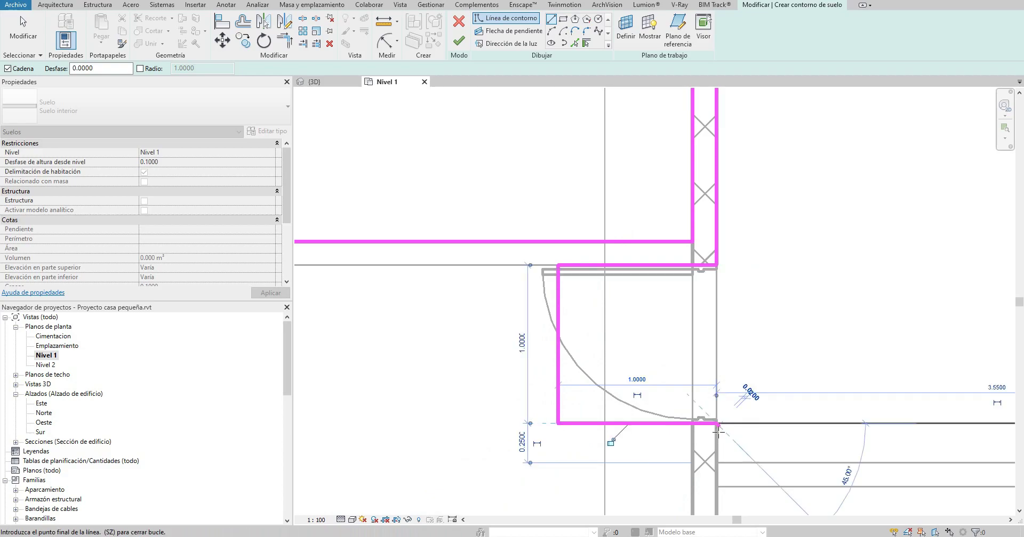
pyautogui.click(716, 463)
# Step: Complete the remaining outline edges, close the loop, and finish the floor
pyautogui.moveTo(914, 434); pyautogui.dragTo(562, 421, button='middle')
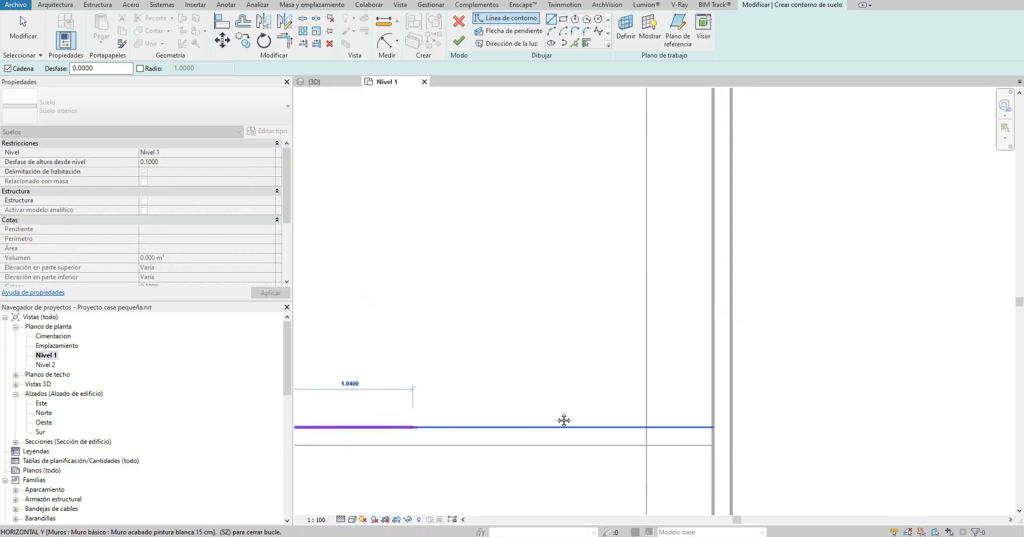
pyautogui.click(718, 332)
pyautogui.scroll(-3, 718, 333)
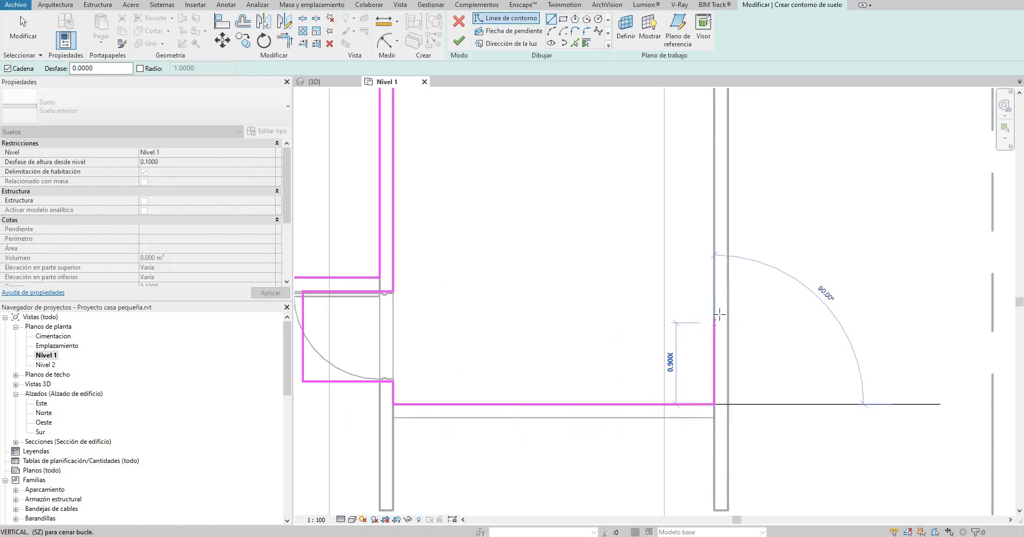
pyautogui.scroll(3, 728, 204)
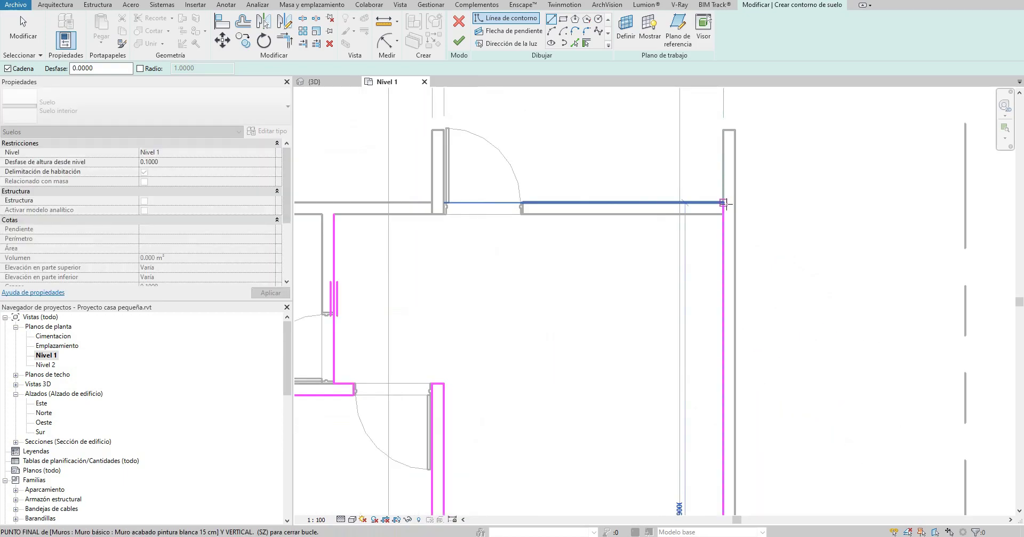
pyautogui.scroll(2, 725, 213)
pyautogui.click(722, 218)
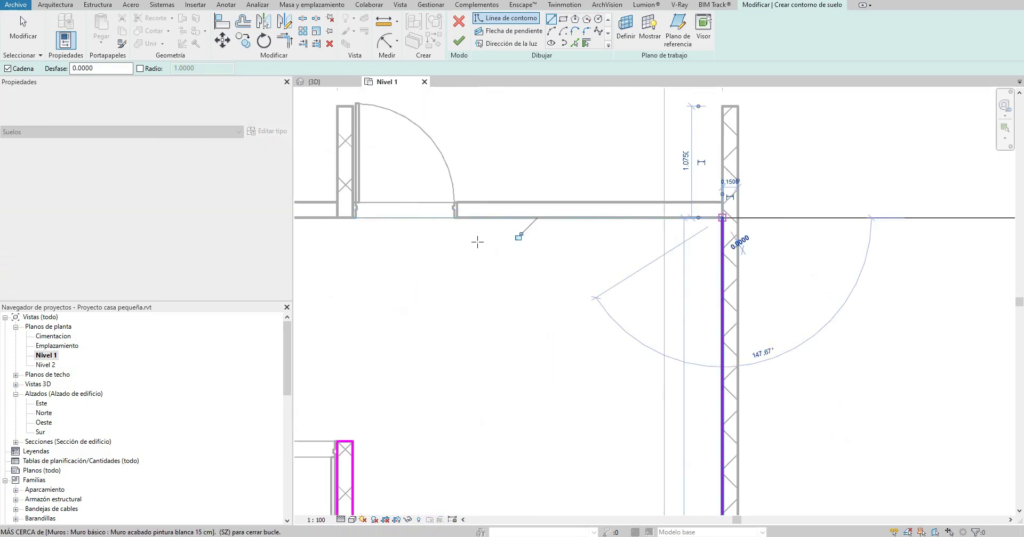
pyautogui.click(457, 217)
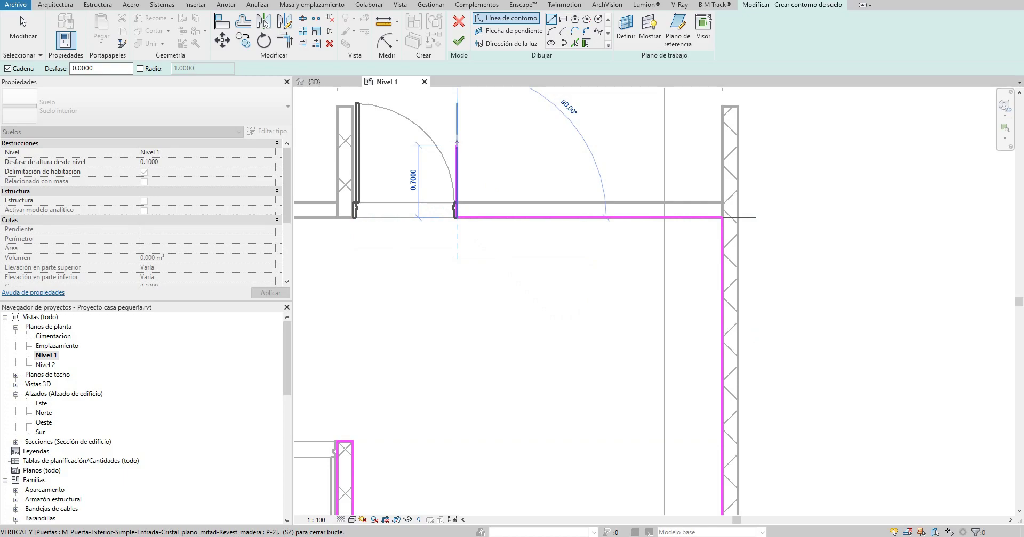
pyautogui.write('1')
pyautogui.press('Return')
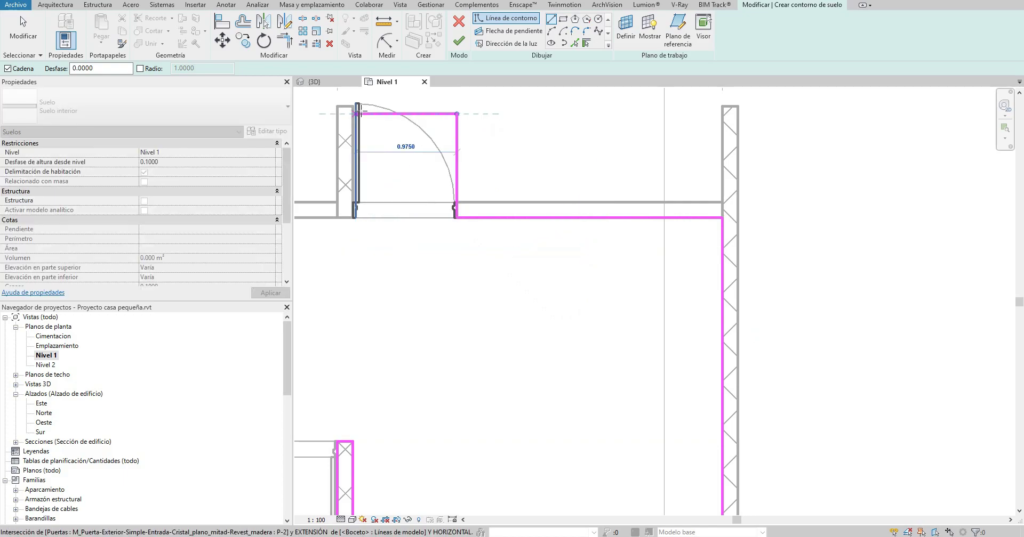
pyautogui.scroll(3, 351, 113)
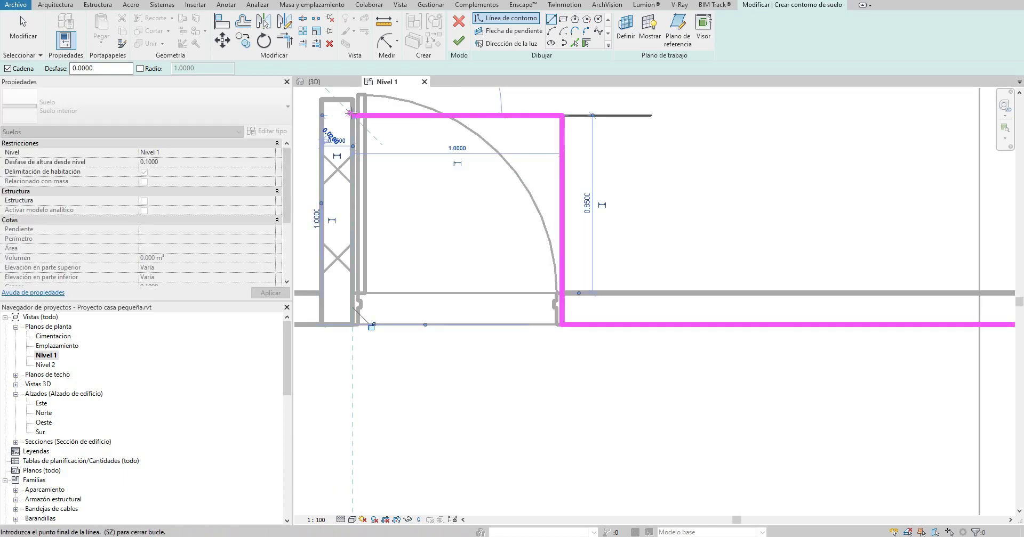
pyautogui.click(352, 324)
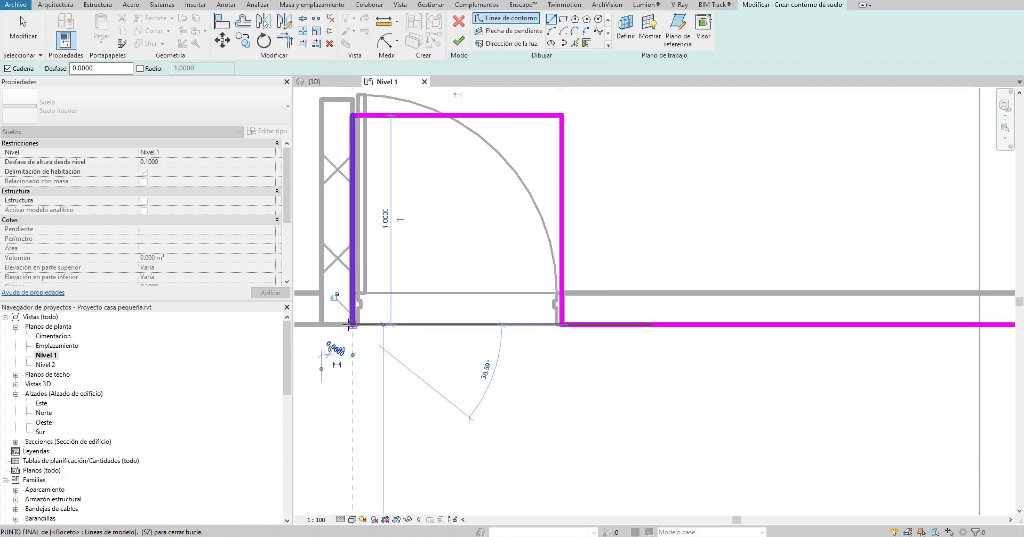
pyautogui.scroll(-2, 358, 326)
pyautogui.moveTo(396, 319); pyautogui.dragTo(572, 298, button='middle')
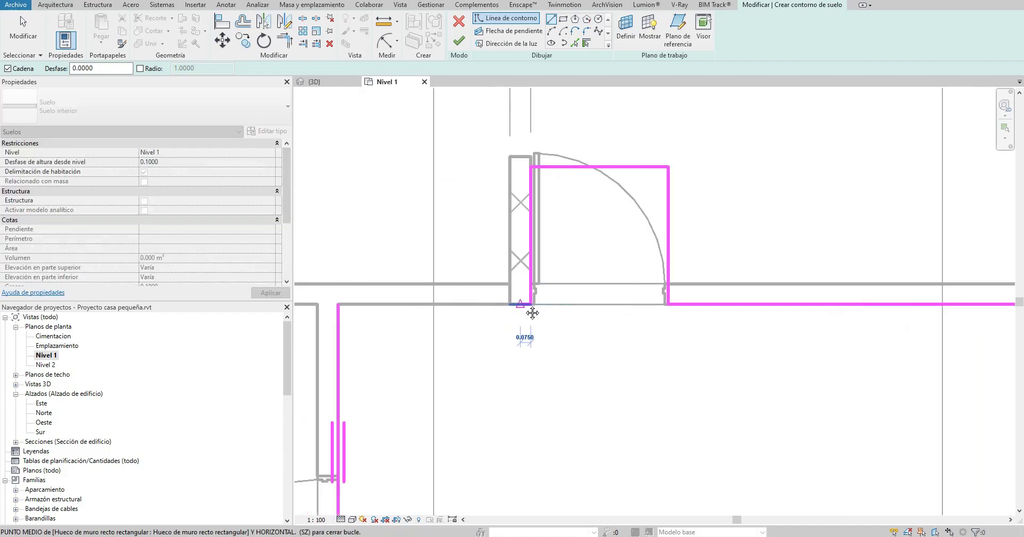
pyautogui.click(337, 305)
pyautogui.scroll(-2, 462, 155)
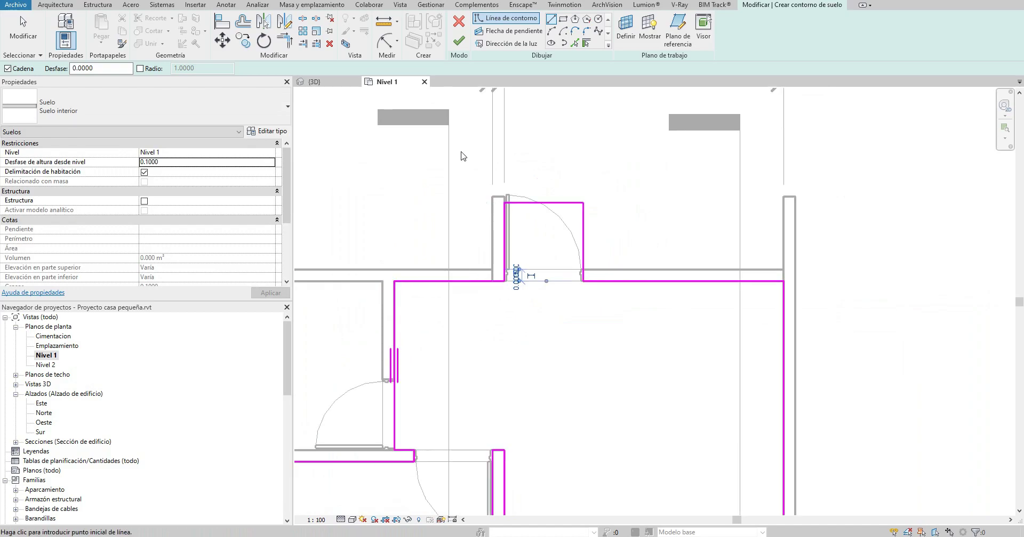
pyautogui.click(463, 47)
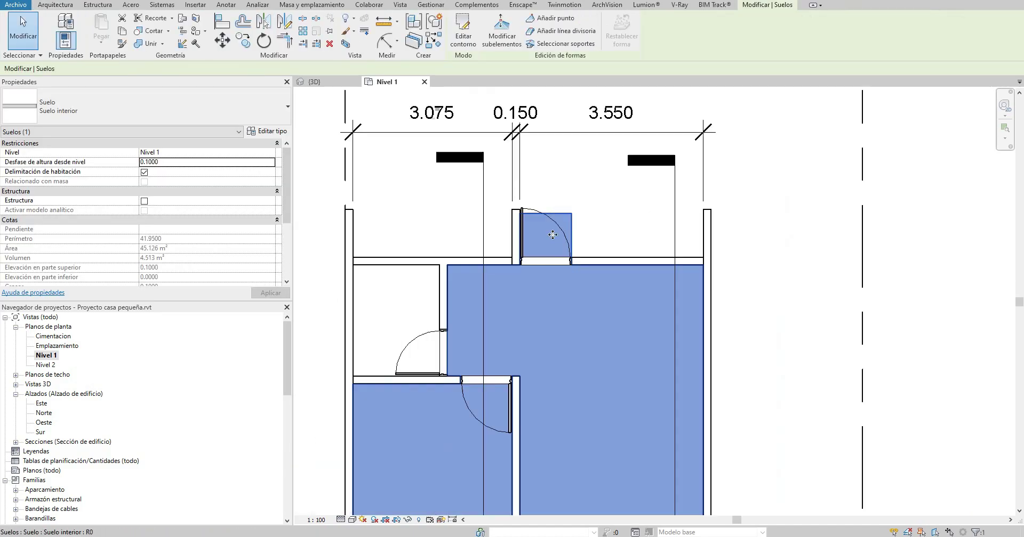
pyautogui.moveTo(503, 171); pyautogui.dragTo(504, 153, button='middle')
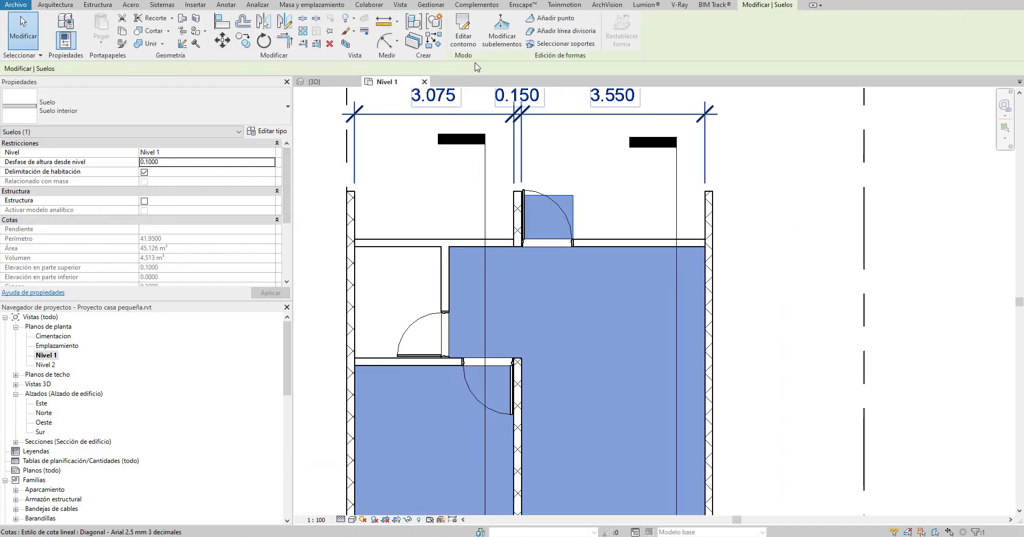
# Step: Start another floor with a duplicated type named 'Suelo interior baño'
pyautogui.click(467, 47)
pyautogui.write('.2')
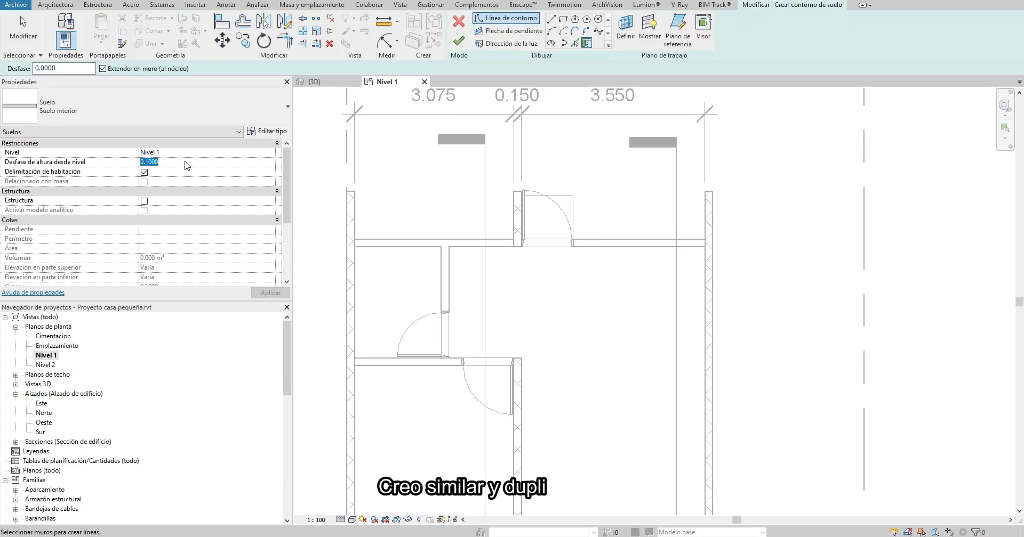
pyautogui.click(266, 132)
pyautogui.click(386, 129)
pyautogui.write('Suelo interior baño')
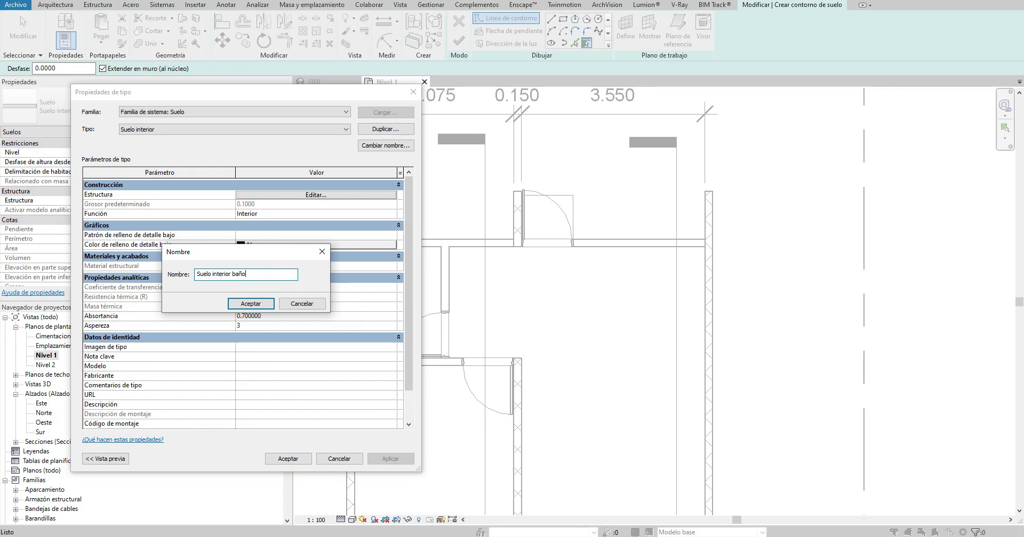
pyautogui.click(262, 306)
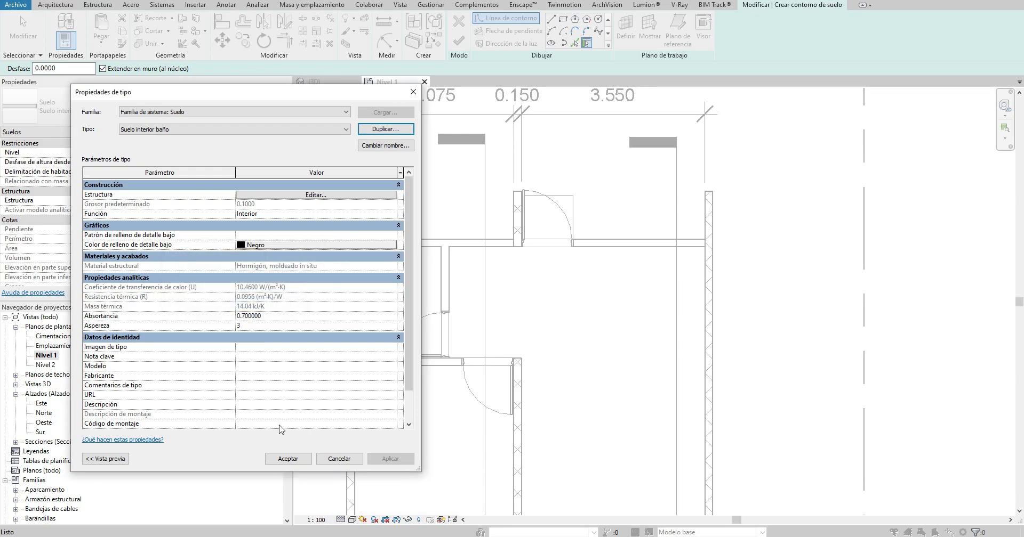
pyautogui.click(296, 462)
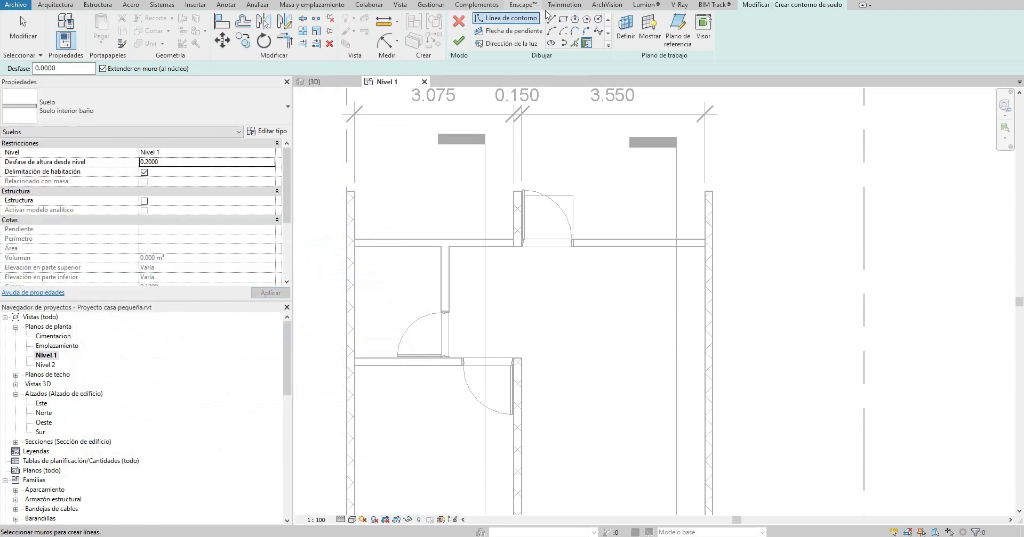
# Step: Sketch the bathroom outline, jogging around the wall end, and finish the floor
pyautogui.click(551, 20)
pyautogui.click(513, 246)
pyautogui.scroll(2, 353, 246)
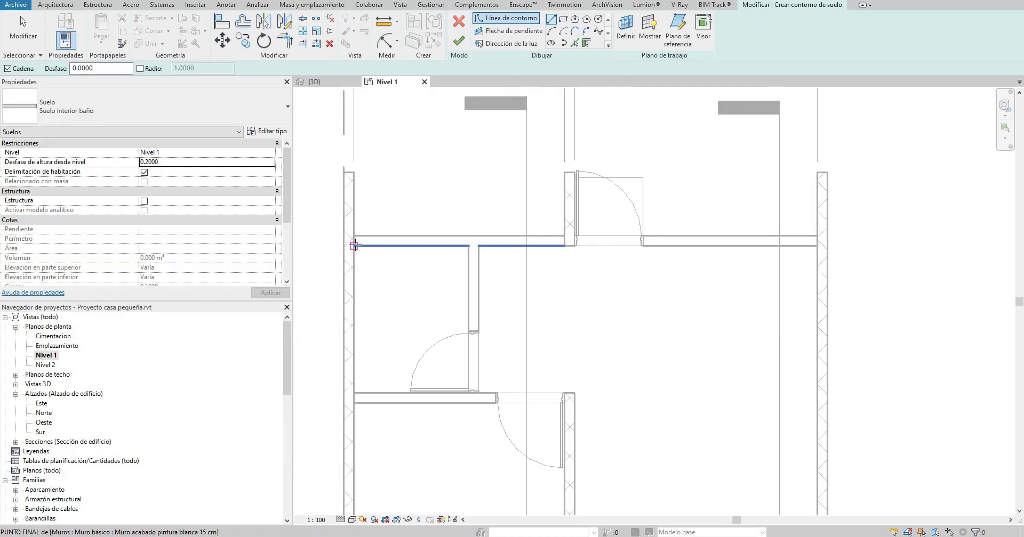
pyautogui.click(353, 245)
pyautogui.click(469, 246)
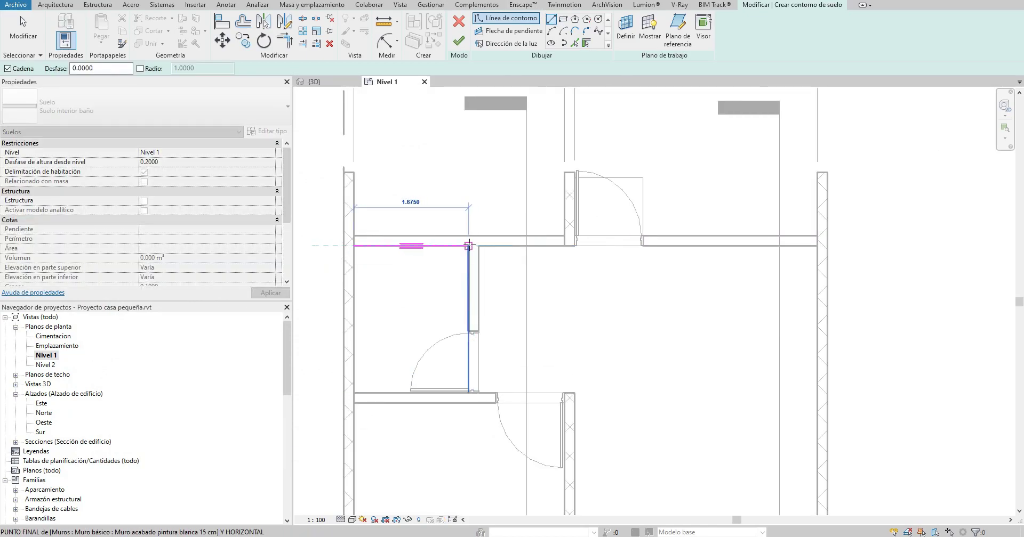
pyautogui.click(468, 331)
pyautogui.scroll(1, 478, 332)
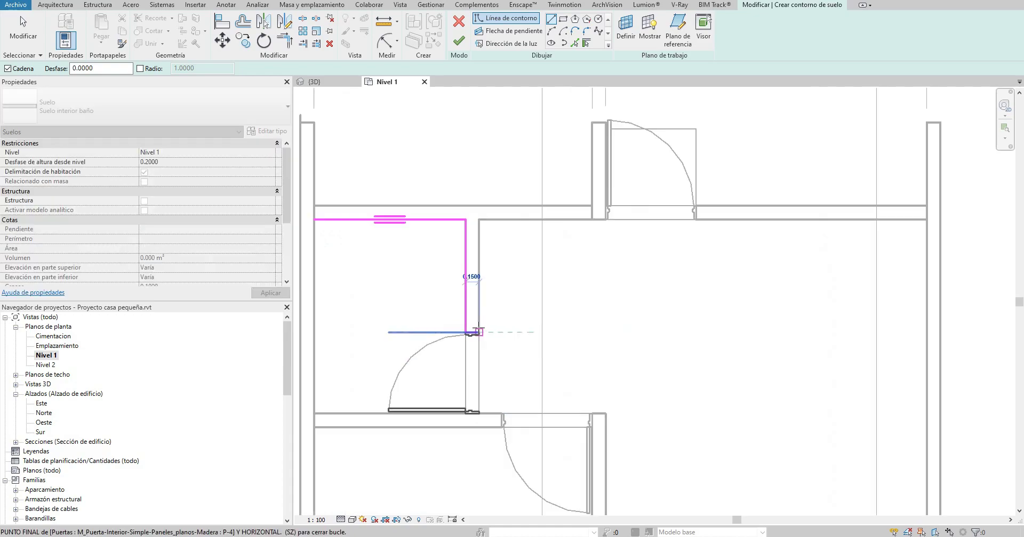
pyautogui.scroll(1, 478, 332)
pyautogui.click(479, 333)
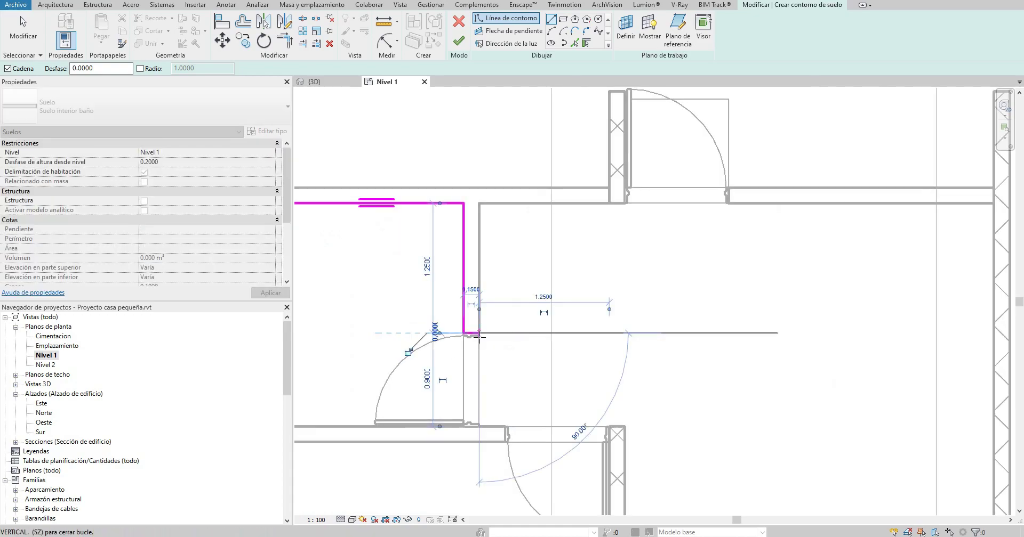
pyautogui.click(479, 424)
pyautogui.scroll(-2, 510, 418)
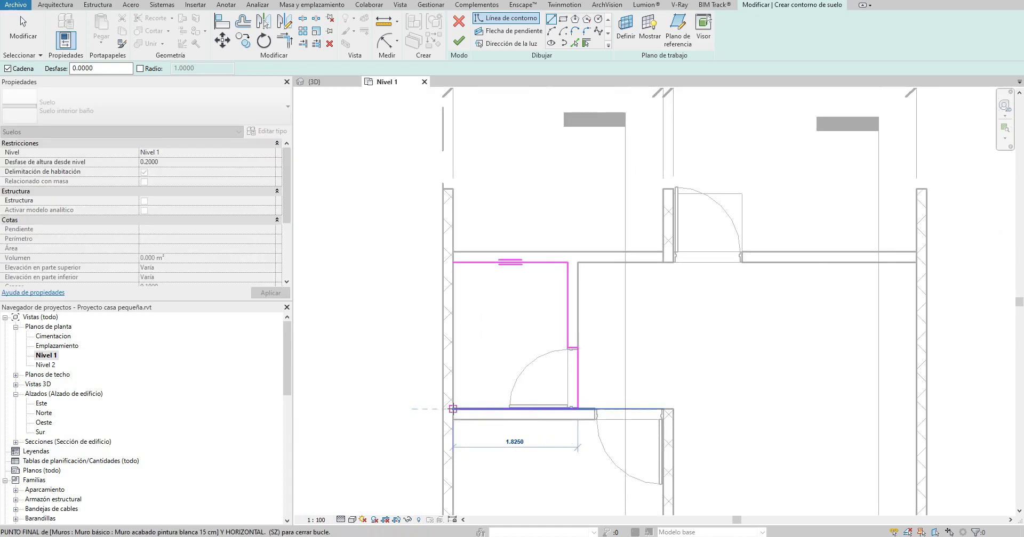
pyautogui.click(452, 409)
pyautogui.click(452, 262)
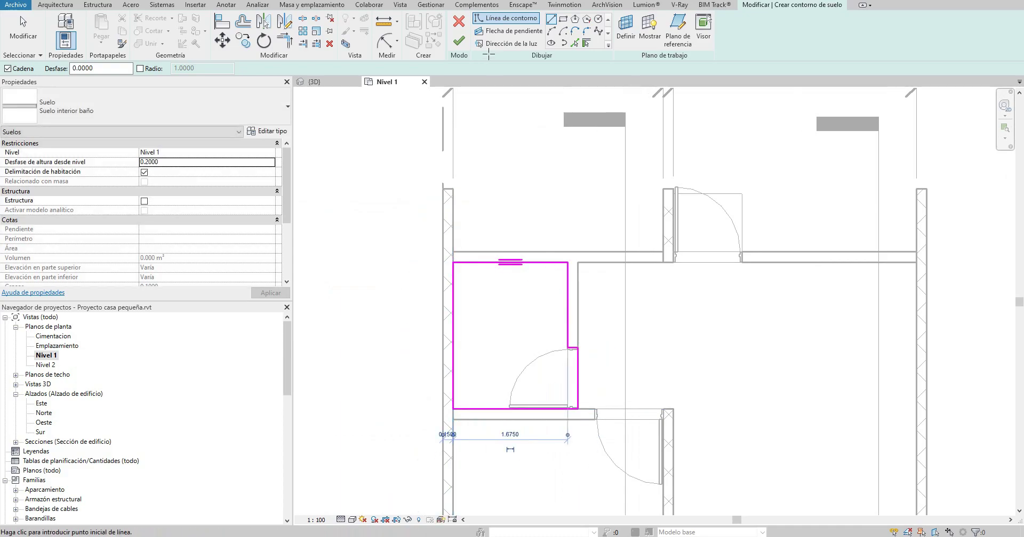
pyautogui.click(460, 47)
# Step: Zoom the 3D view to the entrance door and apply the Colores coherentes visual style
pyautogui.scroll(-2, 480, 213)
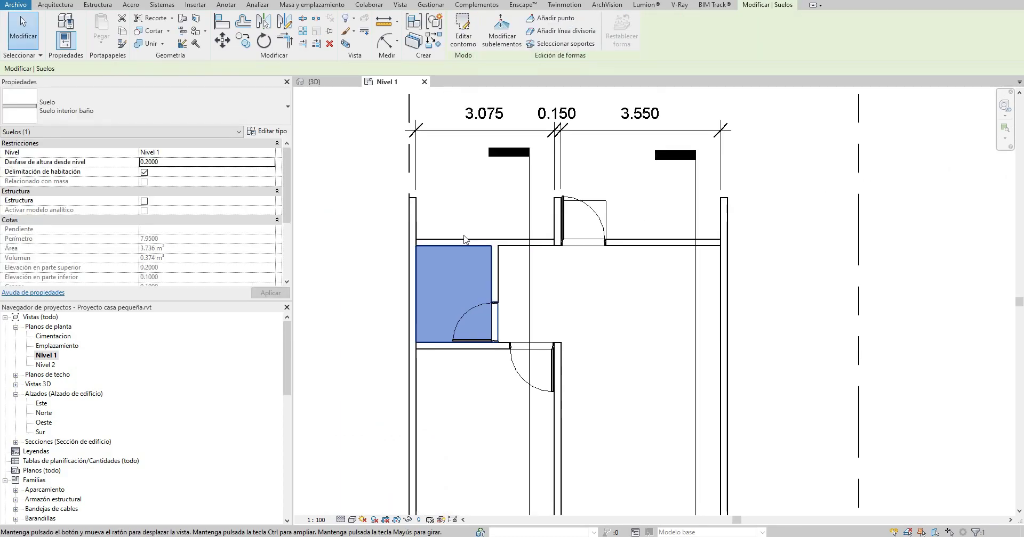
pyautogui.click(331, 83)
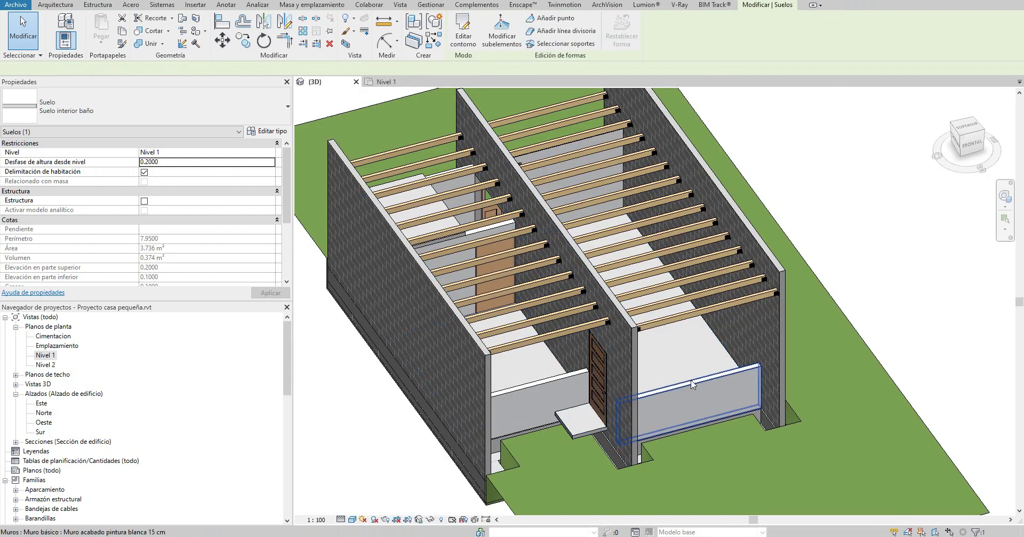
pyautogui.moveTo(691, 385)
pyautogui.keyDown('shift'); pyautogui.mouseDown(button='middle')
pyautogui.moveTo(578, 380)
pyautogui.moveTo(696, 372)
pyautogui.mouseUp(button='middle'); pyautogui.keyUp('shift')
pyautogui.scroll(3, 578, 380)
pyautogui.scroll(2, 736, 343)
pyautogui.scroll(3, 745, 325)
pyautogui.scroll(2, 735, 369)
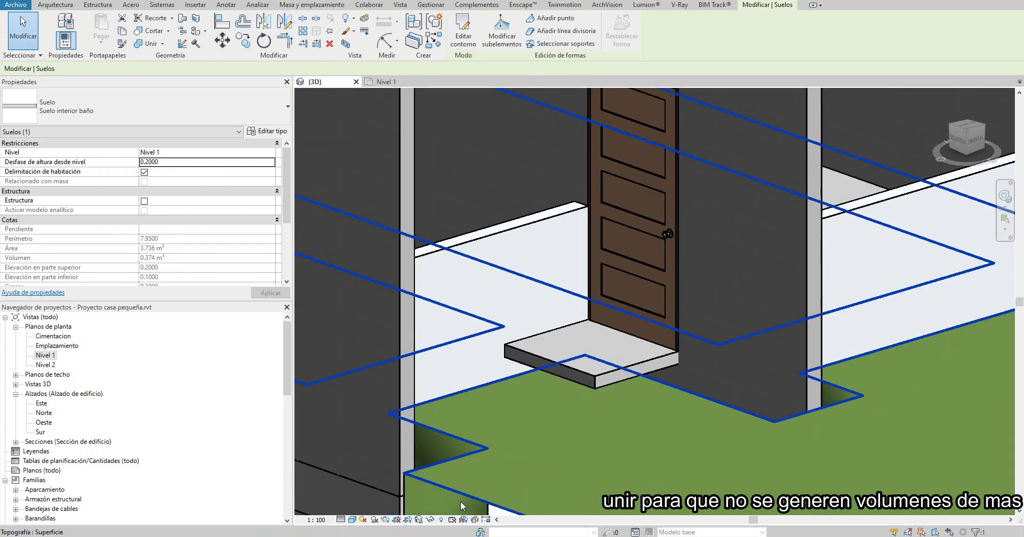
pyautogui.click(352, 520)
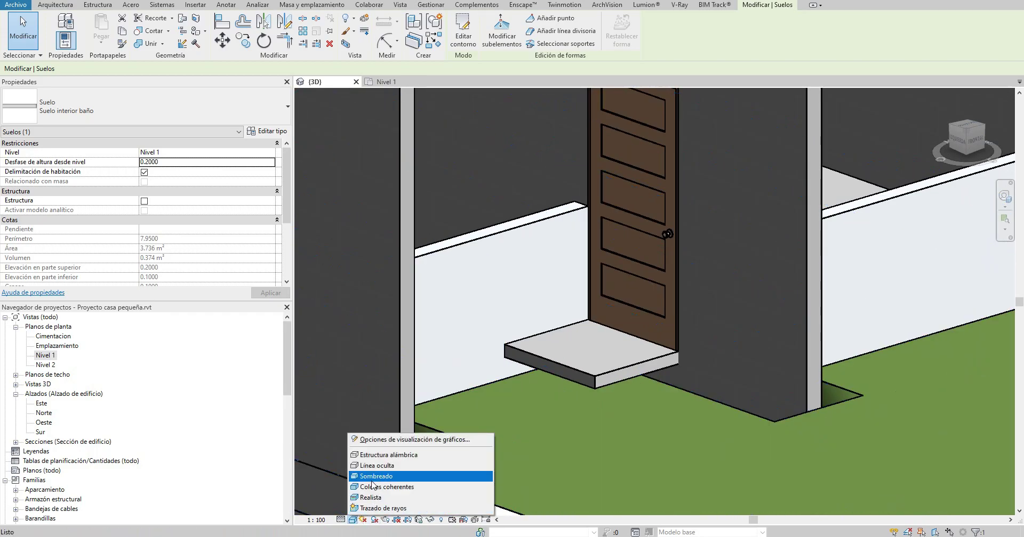
pyautogui.click(372, 487)
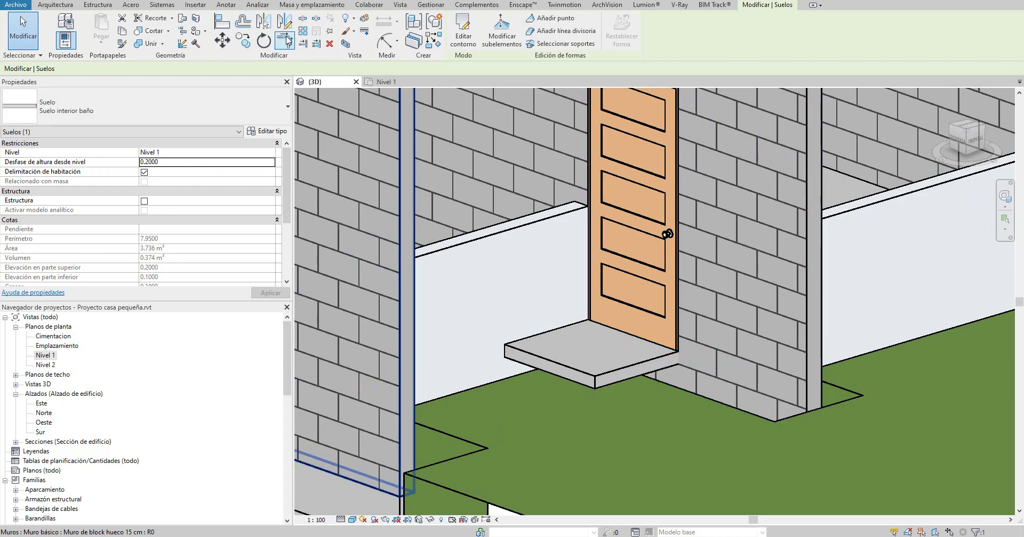
pyautogui.press('Escape')
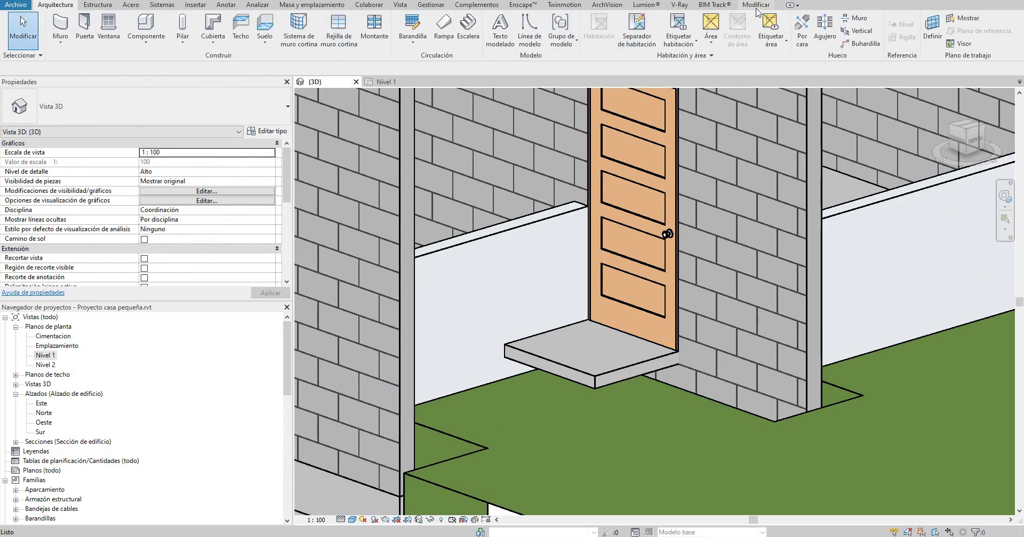
# Step: Join the floor slab with its adjacent wall using Join Geometry, then orbit to the door
pyautogui.click(756, 7)
pyautogui.click(143, 44)
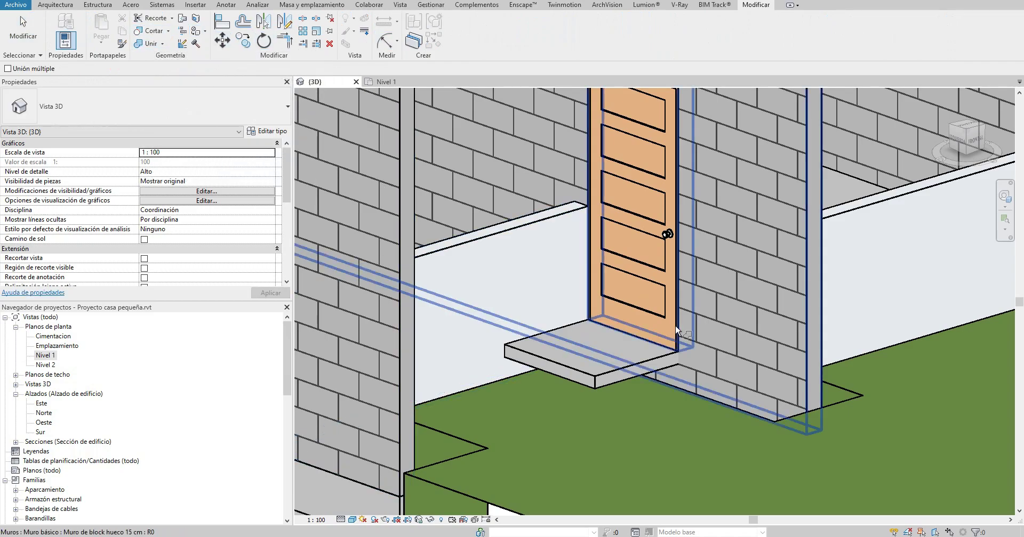
pyautogui.click(650, 362)
pyautogui.click(711, 319)
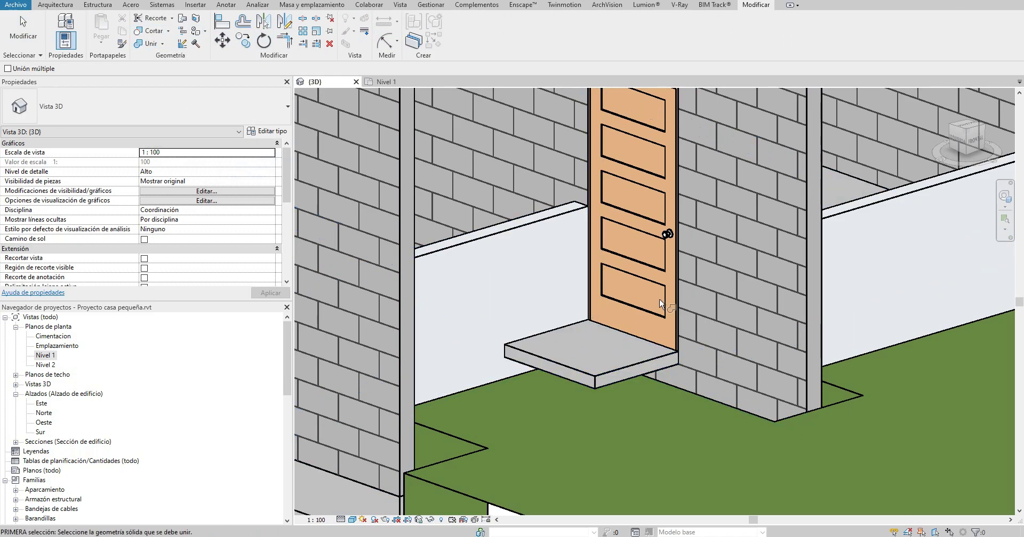
pyautogui.moveTo(717, 402)
pyautogui.keyDown('shift'); pyautogui.mouseDown(button='middle')
pyautogui.moveTo(912, 368)
pyautogui.moveTo(891, 361)
pyautogui.mouseUp(button='middle'); pyautogui.keyUp('shift')
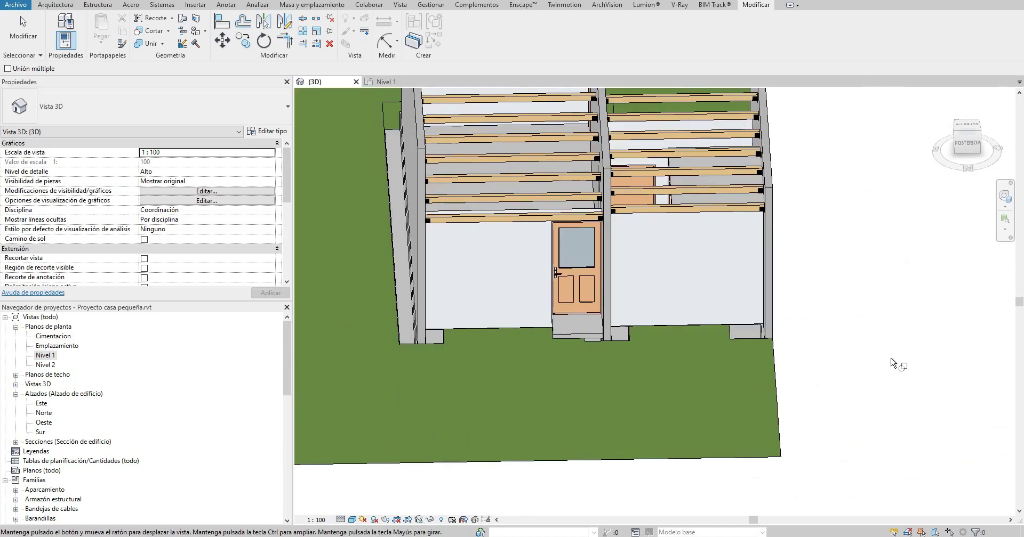
pyautogui.scroll(3, 572, 334)
pyautogui.moveTo(572, 335)
pyautogui.keyDown('shift'); pyautogui.mouseDown(button='middle')
pyautogui.moveTo(750, 430)
pyautogui.moveTo(747, 373)
pyautogui.mouseUp(button='middle'); pyautogui.keyUp('shift')
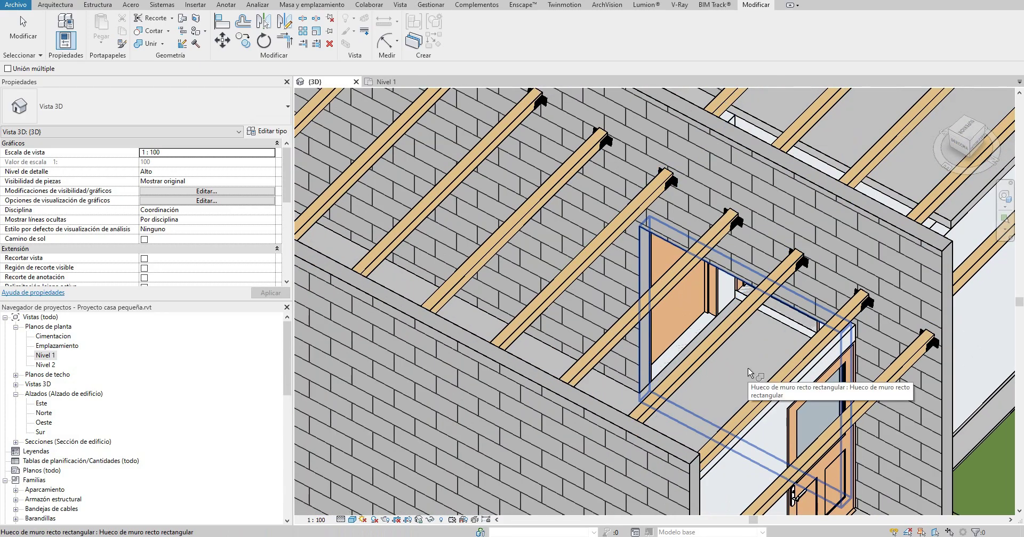
pyautogui.moveTo(645, 418)
pyautogui.keyDown('shift'); pyautogui.mouseDown(button='middle')
pyautogui.moveTo(835, 483)
pyautogui.moveTo(681, 336)
pyautogui.mouseUp(button='middle'); pyautogui.keyUp('shift')
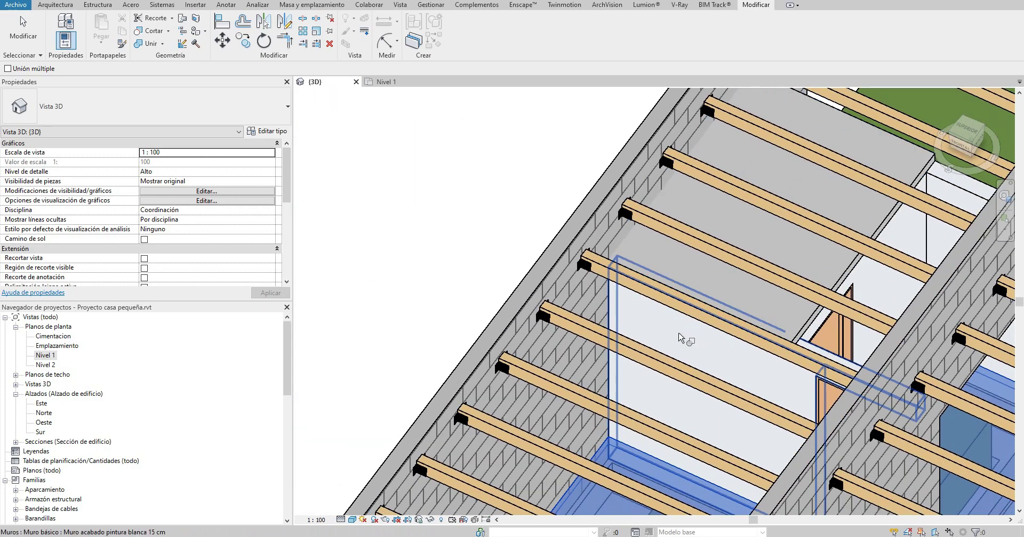
# Step: Join the bathroom slab with its adjoining wall and orbit to a near-front view
pyautogui.click(681, 338)
pyautogui.click(662, 244)
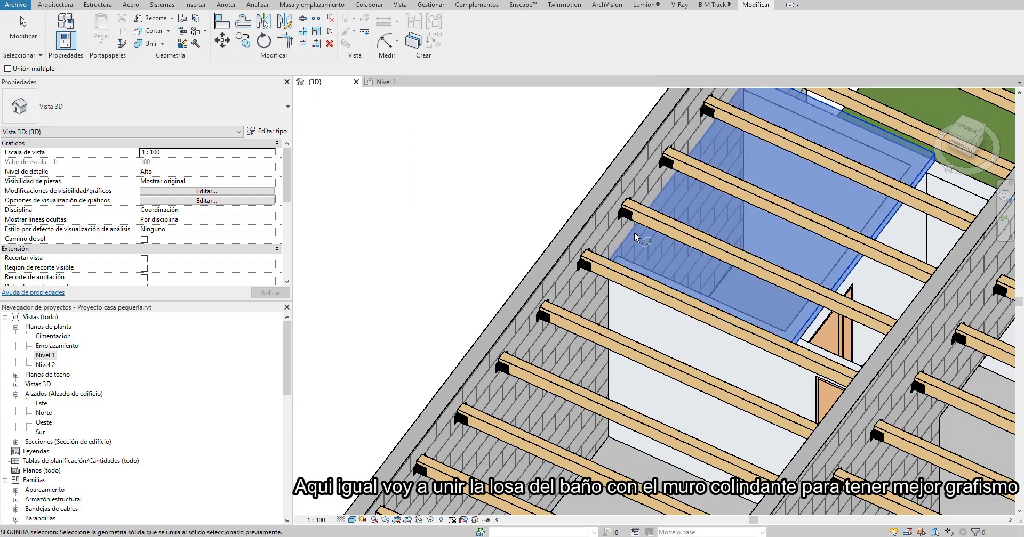
pyautogui.click(604, 223)
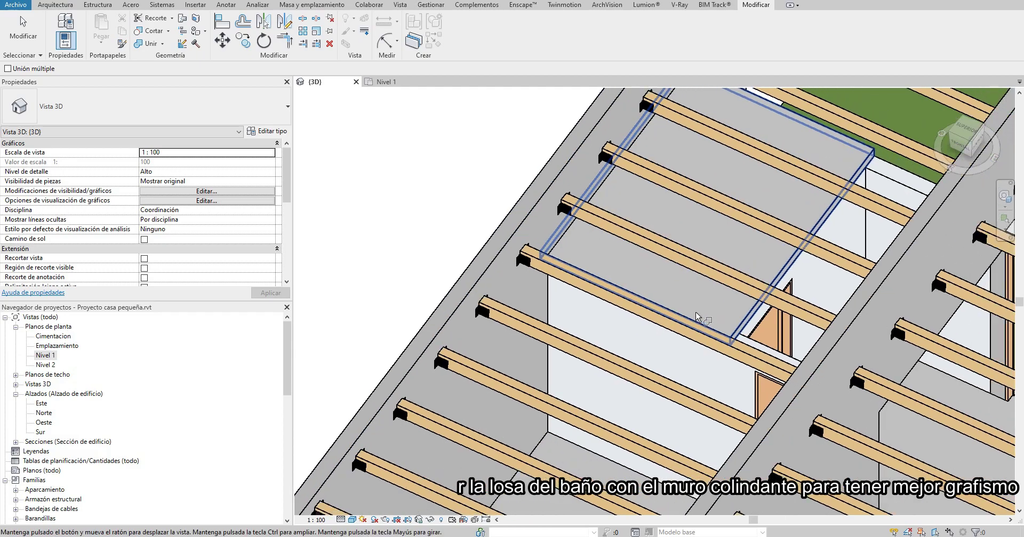
pyautogui.moveTo(604, 224)
pyautogui.keyDown('shift'); pyautogui.mouseDown(button='middle')
pyautogui.moveTo(693, 328)
pyautogui.moveTo(523, 359)
pyautogui.mouseUp(button='middle'); pyautogui.keyUp('shift')
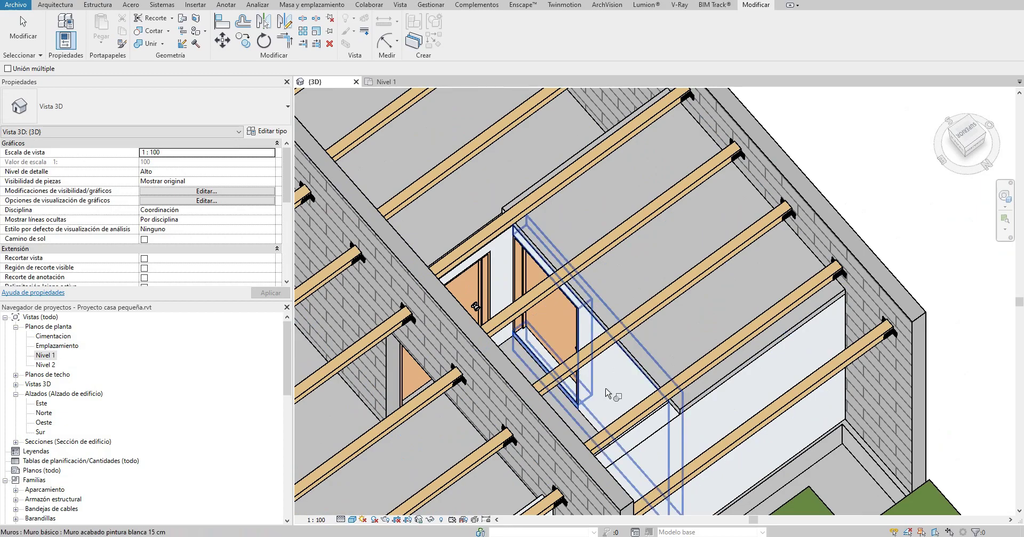
pyautogui.scroll(-3, 622, 399)
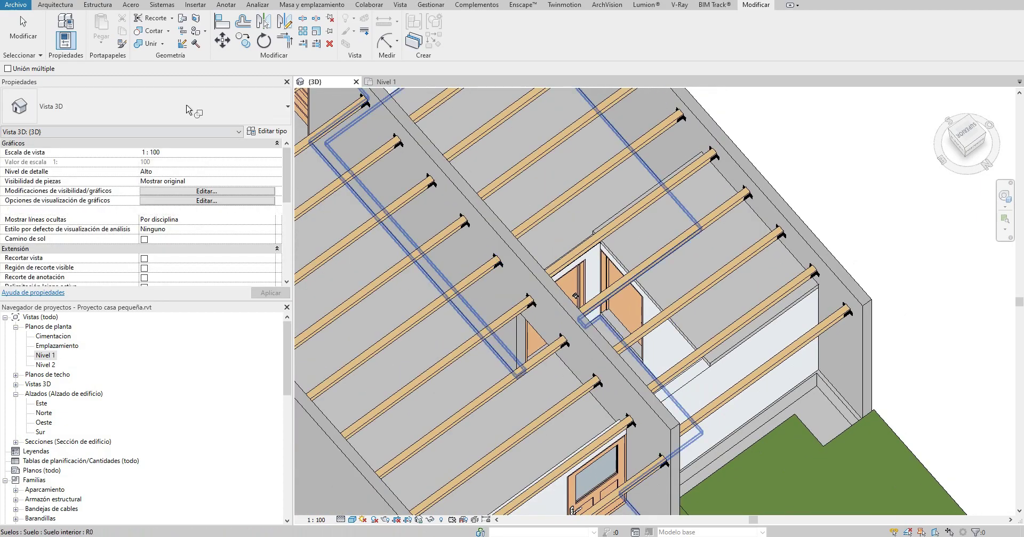
pyautogui.press('Escape')
pyautogui.keyDown('shift'); pyautogui.moveTo(561, 305); pyautogui.dragTo(707, 272, button='middle'); pyautogui.keyUp('shift')
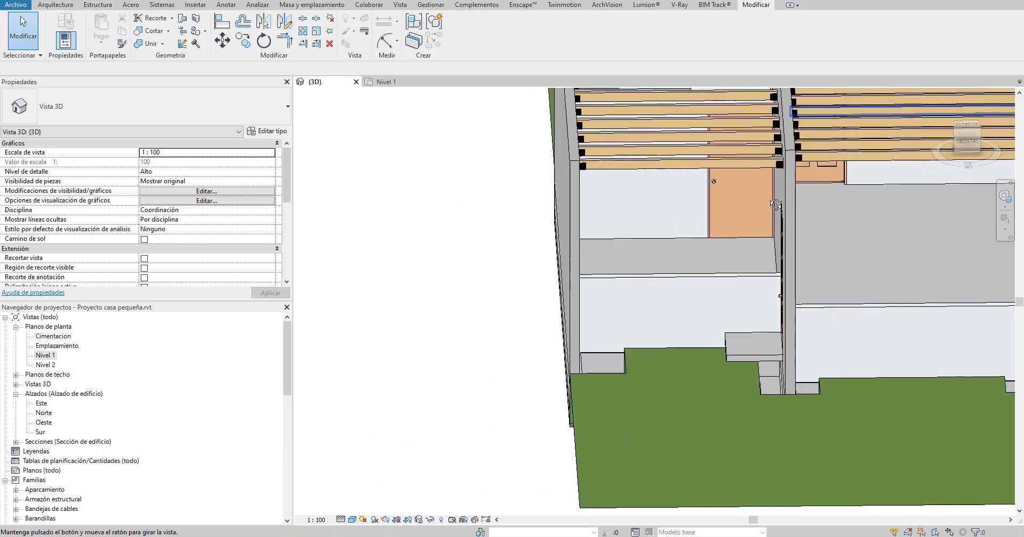
pyautogui.moveTo(707, 272)
pyautogui.keyDown('shift'); pyautogui.mouseDown(button='middle')
pyautogui.moveTo(786, 217)
pyautogui.moveTo(773, 218)
pyautogui.mouseUp(button='middle'); pyautogui.keyUp('shift')
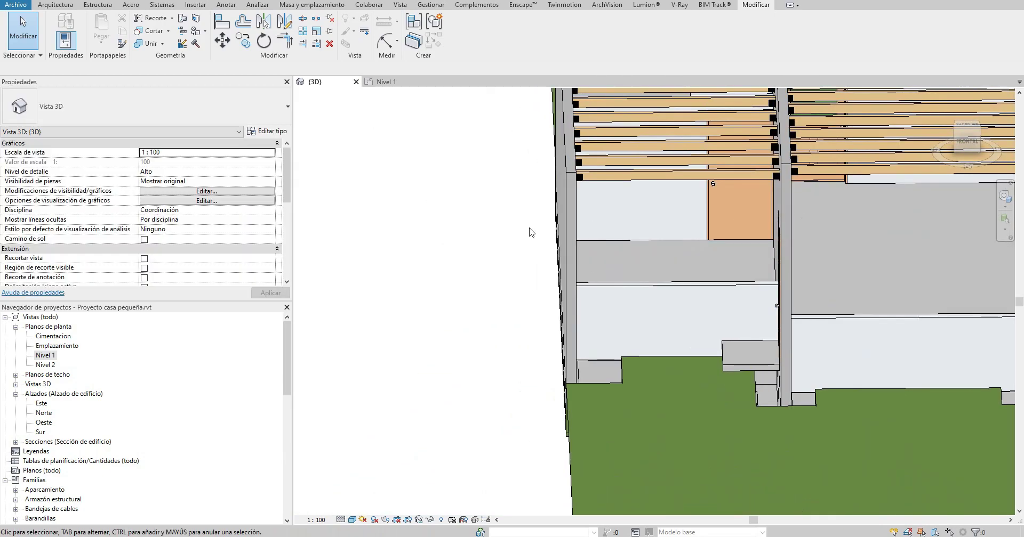
# Step: From the Nivel 1 plan, start a window and open the Cargar familia dialog
pyautogui.click(393, 84)
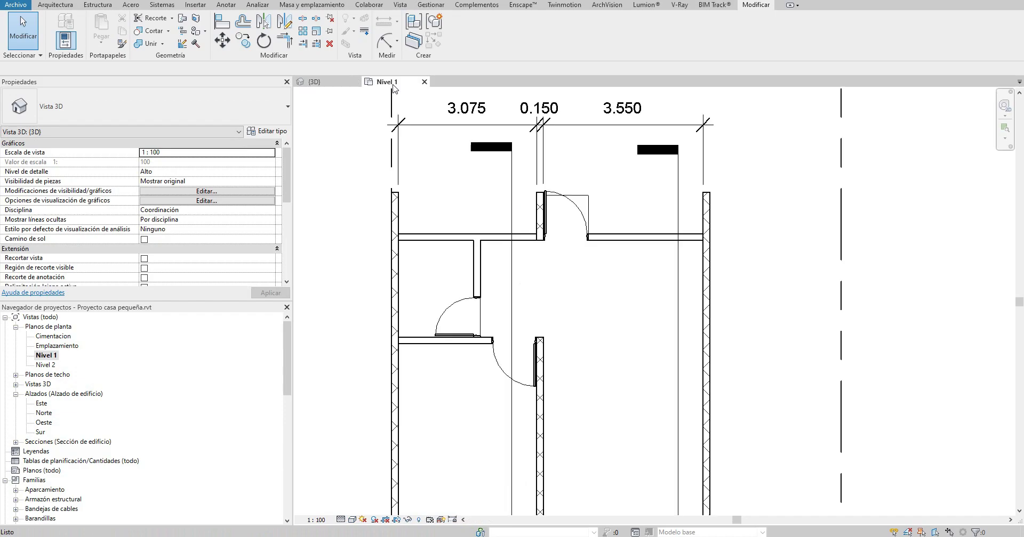
pyautogui.moveTo(541, 246); pyautogui.dragTo(544, 236, button='middle')
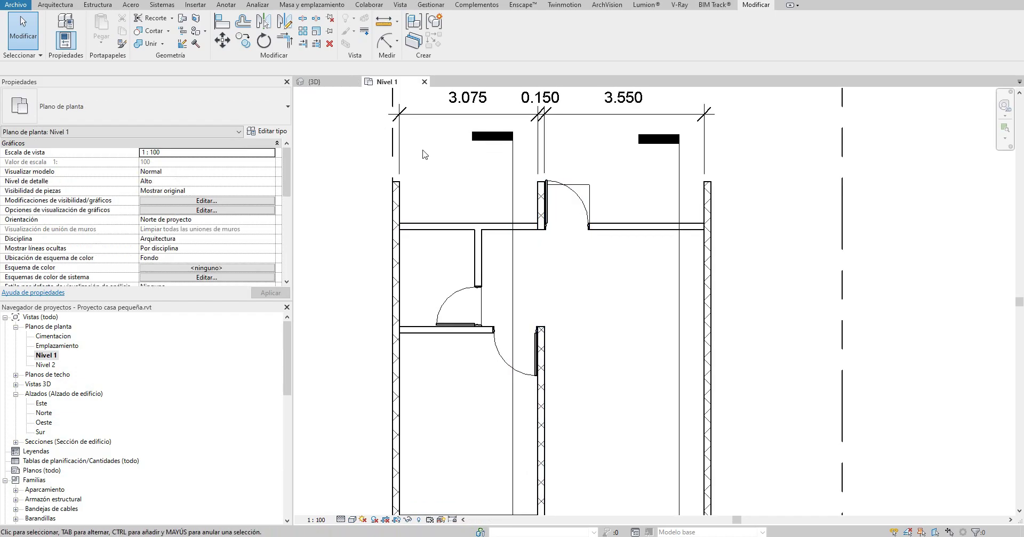
pyautogui.scroll(-1, 269, 47)
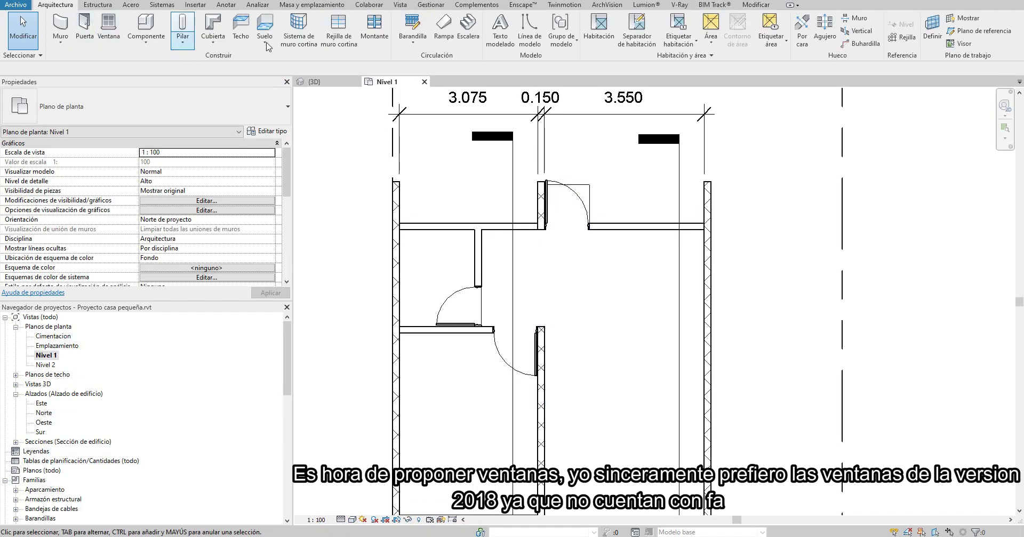
pyautogui.click(108, 27)
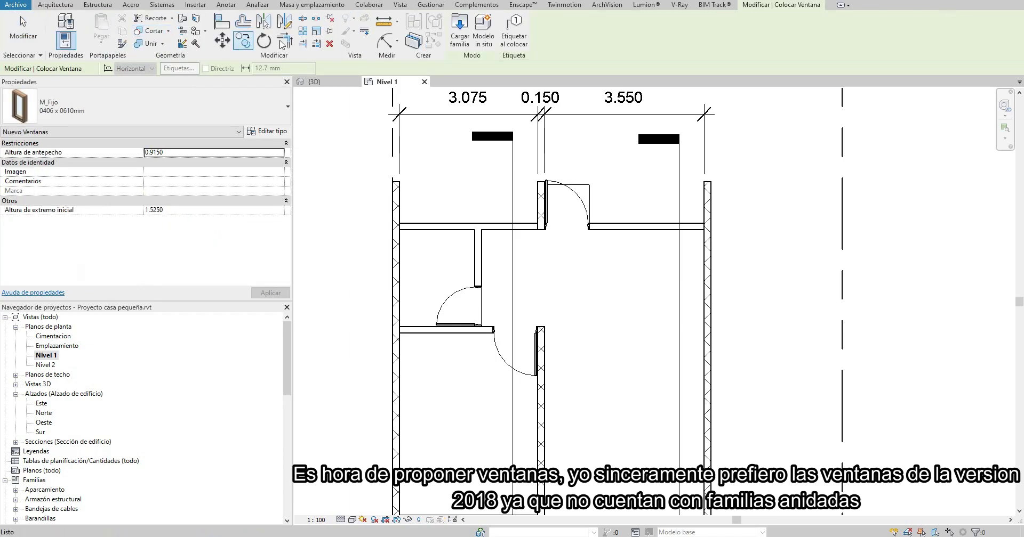
pyautogui.click(459, 29)
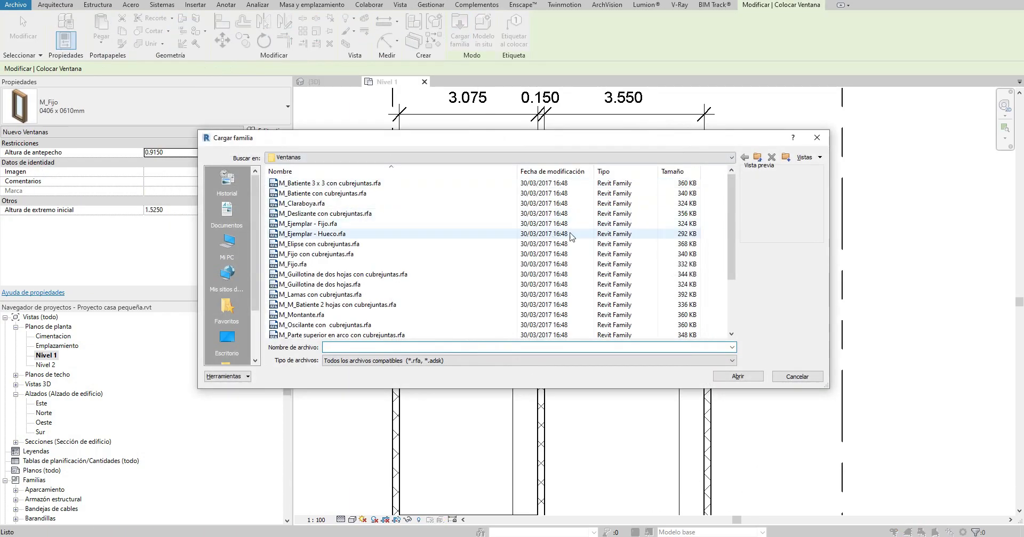
# Step: Browse through Metric Library to a Ventanas folder and pick M_Ventana-Deslizante-Doble.rfa
pyautogui.doubleClick(757, 158)
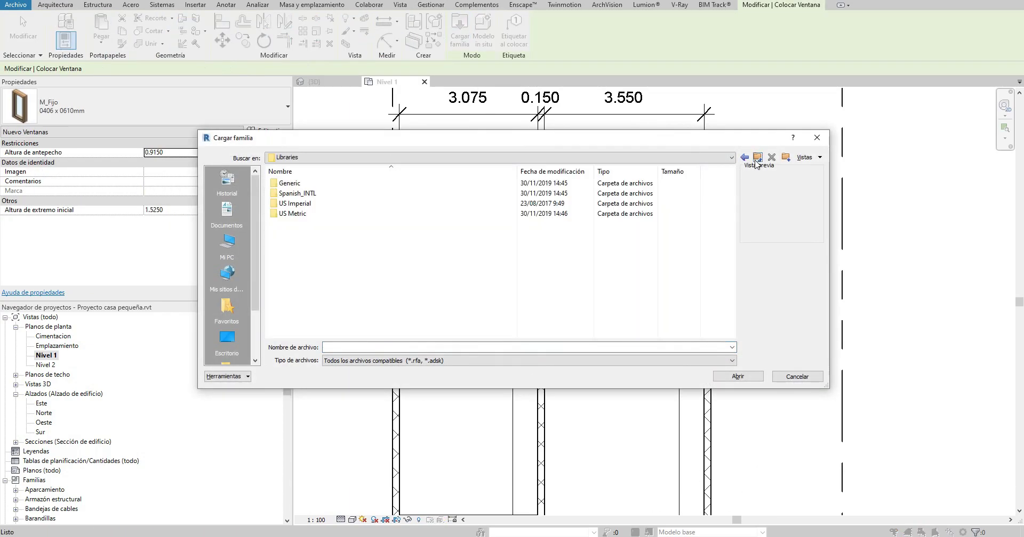
pyautogui.click(756, 158)
pyautogui.click(757, 159)
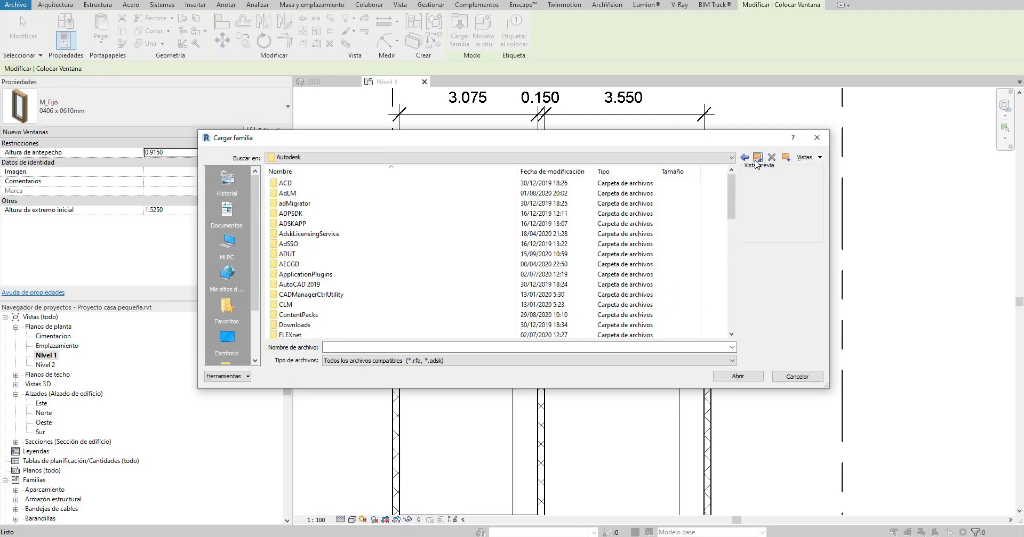
pyautogui.click(756, 160)
pyautogui.scroll(-5, 457, 270)
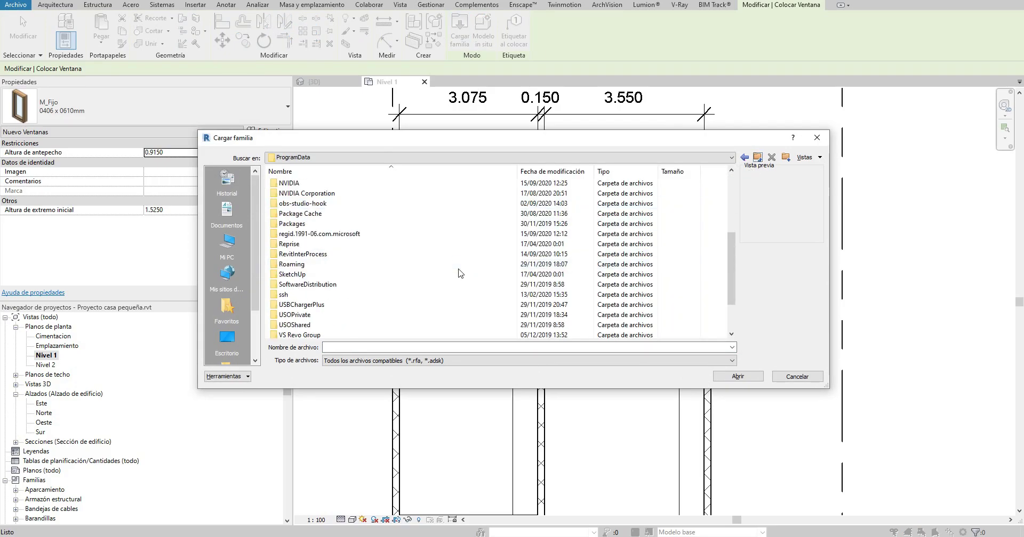
pyautogui.scroll(-3, 451, 275)
pyautogui.scroll(5, 407, 283)
pyautogui.scroll(2, 407, 282)
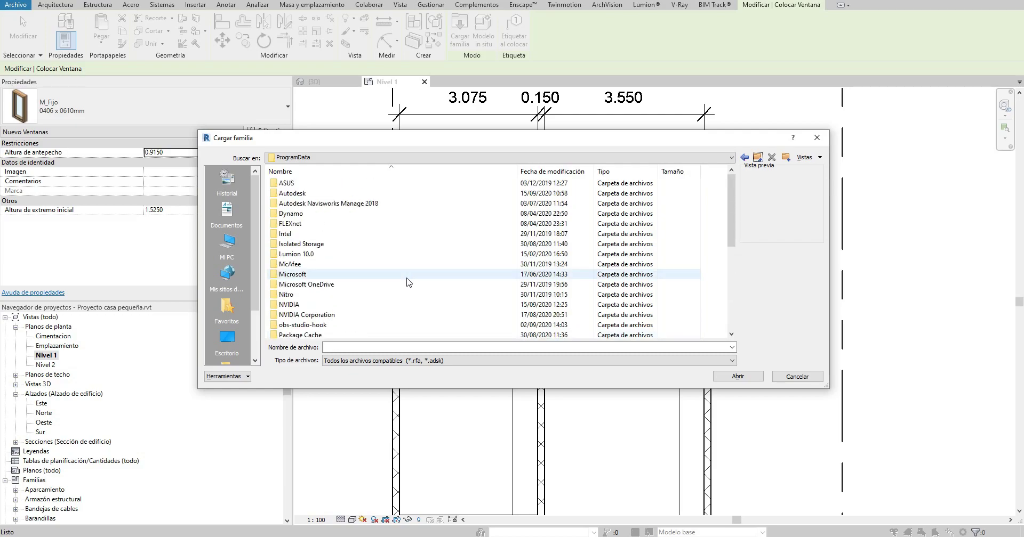
pyautogui.scroll(-2, 238, 315)
pyautogui.click(237, 314)
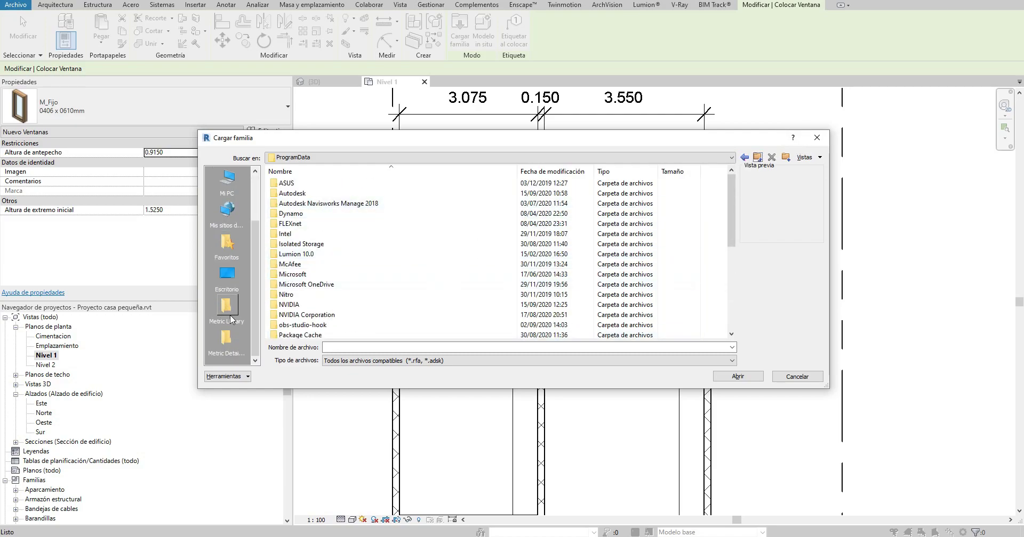
pyautogui.scroll(-2, 361, 286)
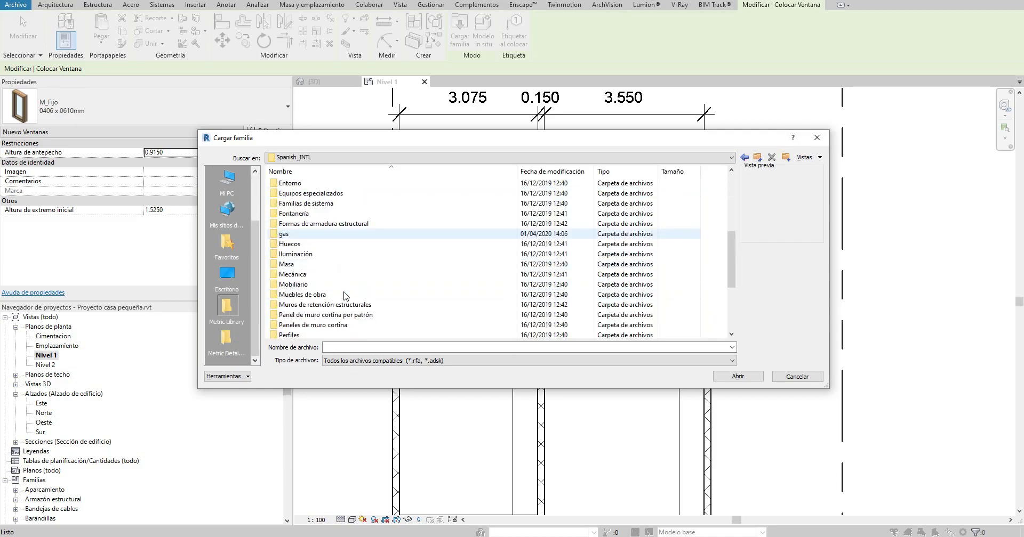
pyautogui.scroll(-3, 343, 292)
pyautogui.scroll(-1, 304, 317)
pyautogui.doubleClick(309, 316)
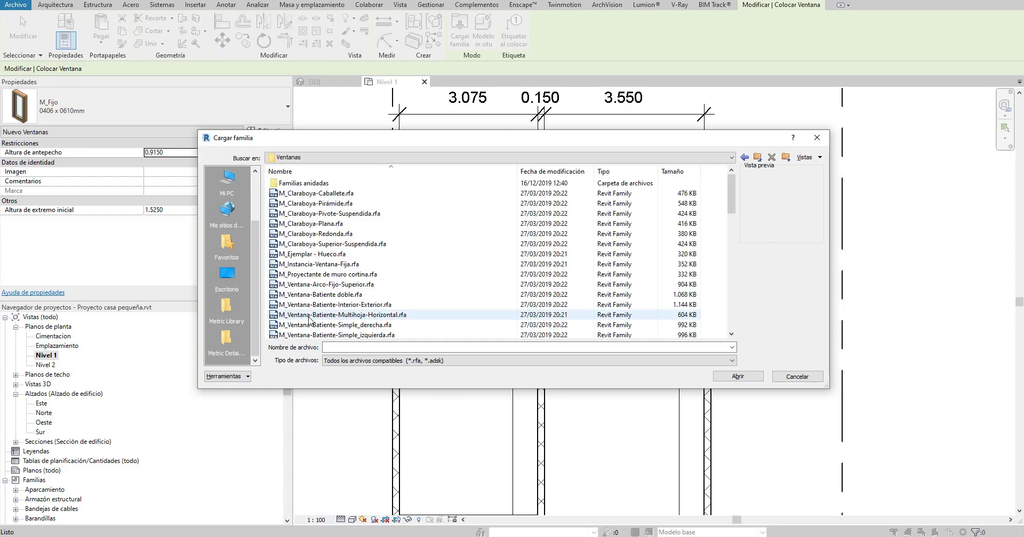
pyautogui.scroll(-1, 366, 263)
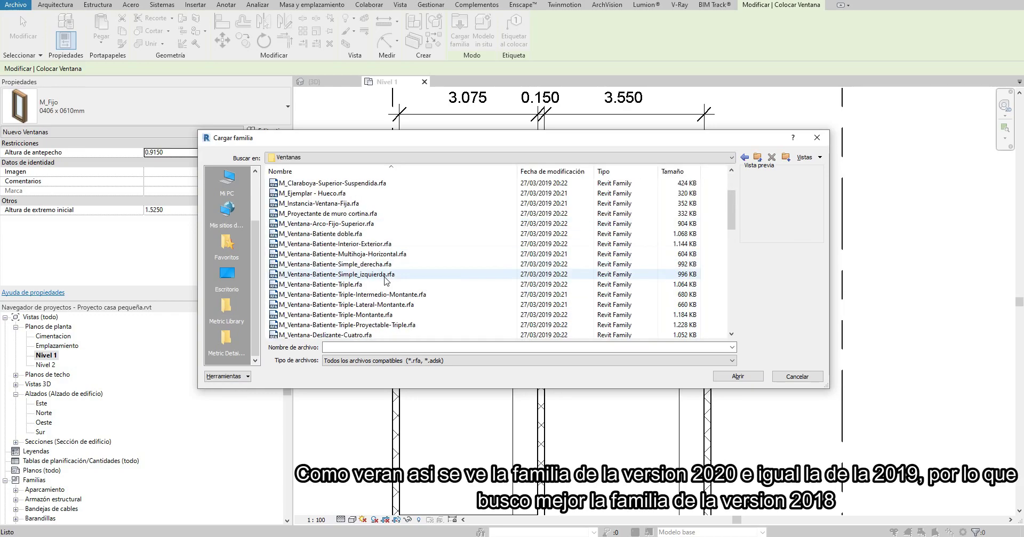
pyautogui.scroll(-1, 366, 264)
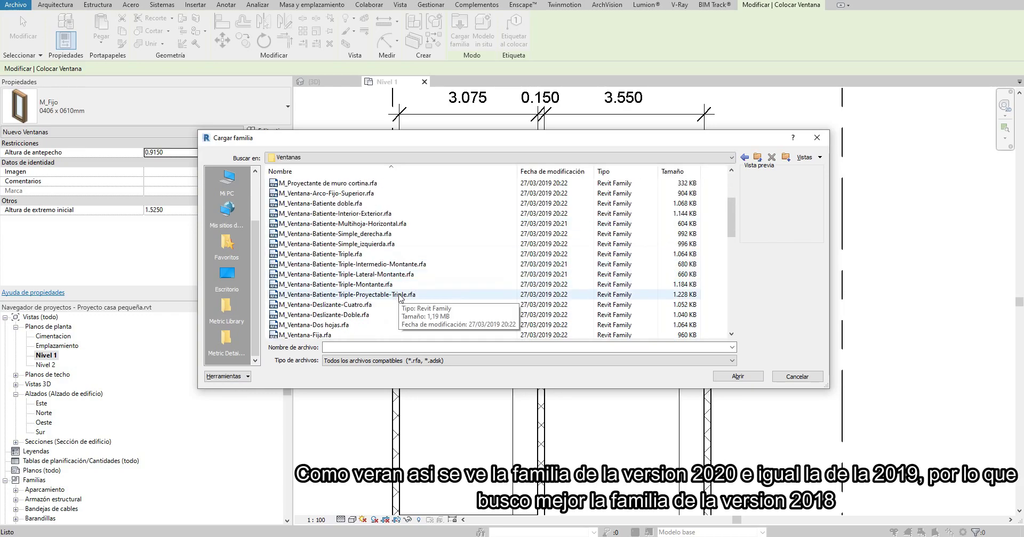
pyautogui.click(362, 315)
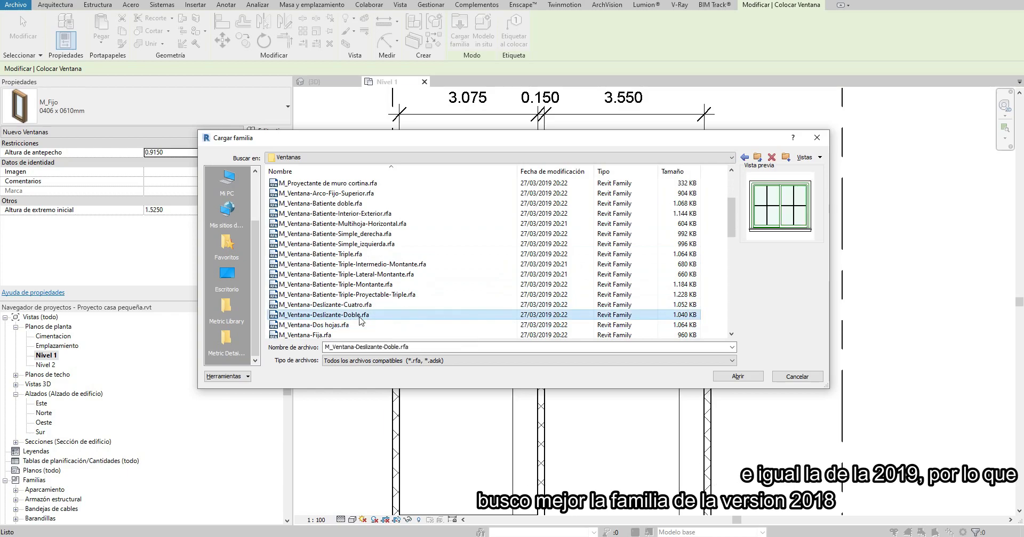
# Step: Go back up to the Autodesk folder and locate the RVT 2018 folder
pyautogui.click(757, 159)
pyautogui.click(758, 159)
pyautogui.click(758, 159)
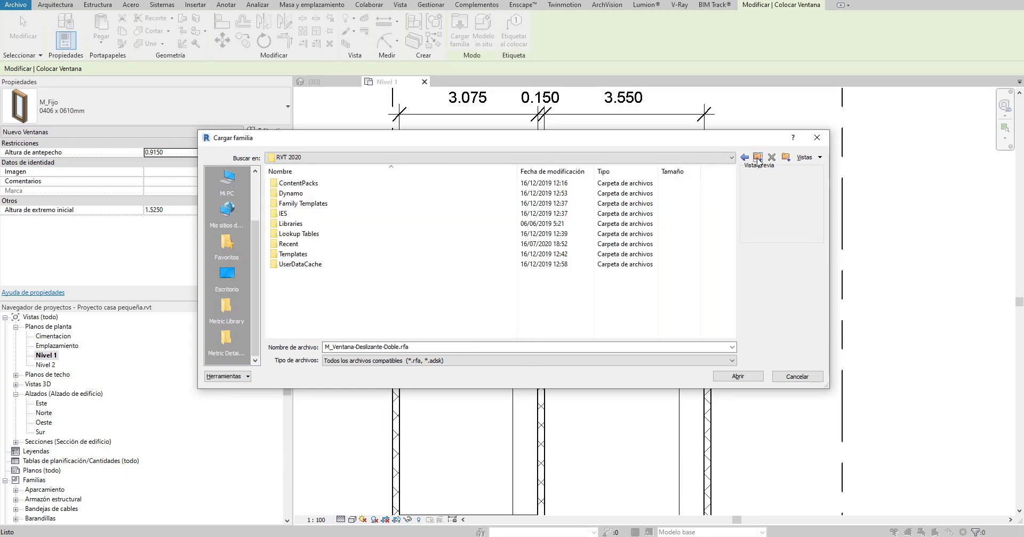
pyautogui.click(757, 159)
pyautogui.scroll(-4, 392, 300)
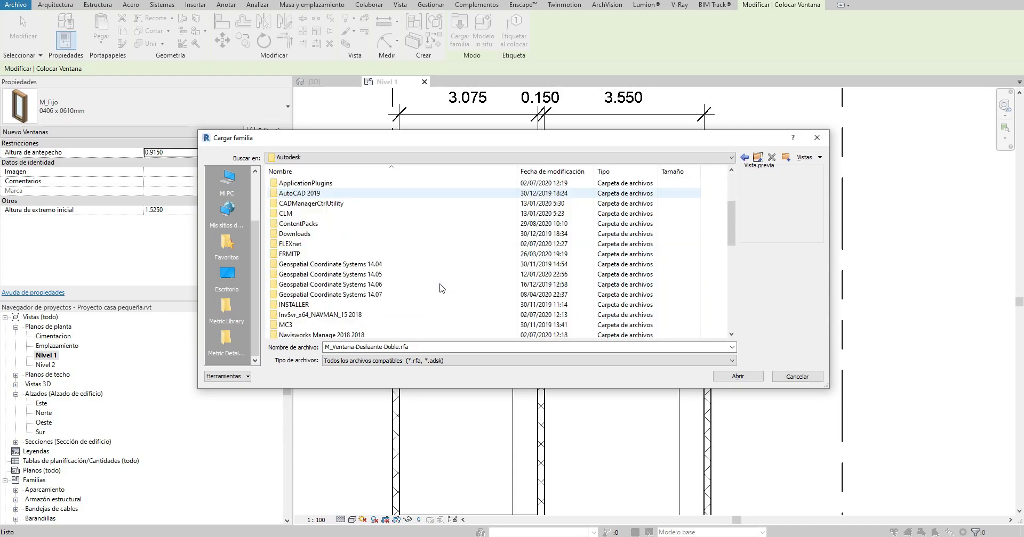
pyautogui.scroll(-5, 392, 299)
pyautogui.scroll(-4, 391, 299)
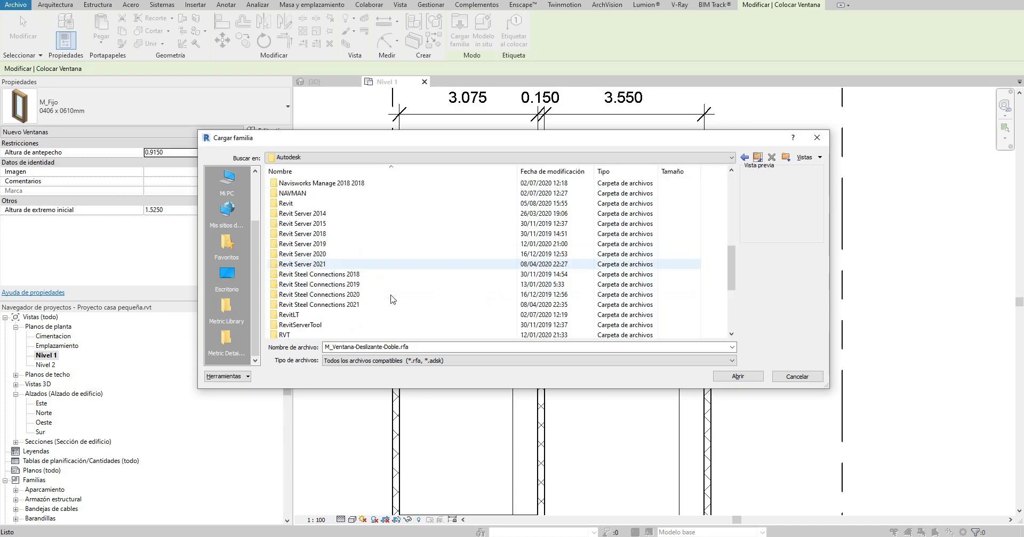
pyautogui.doubleClick(320, 235)
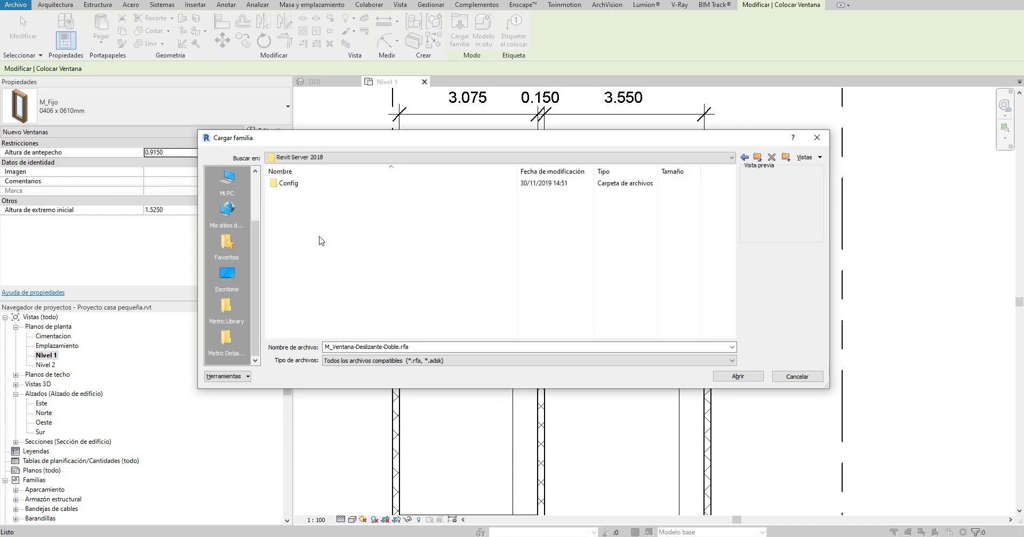
pyautogui.click(748, 158)
pyautogui.scroll(-2, 340, 267)
pyautogui.scroll(-2, 341, 282)
pyautogui.scroll(-2, 344, 299)
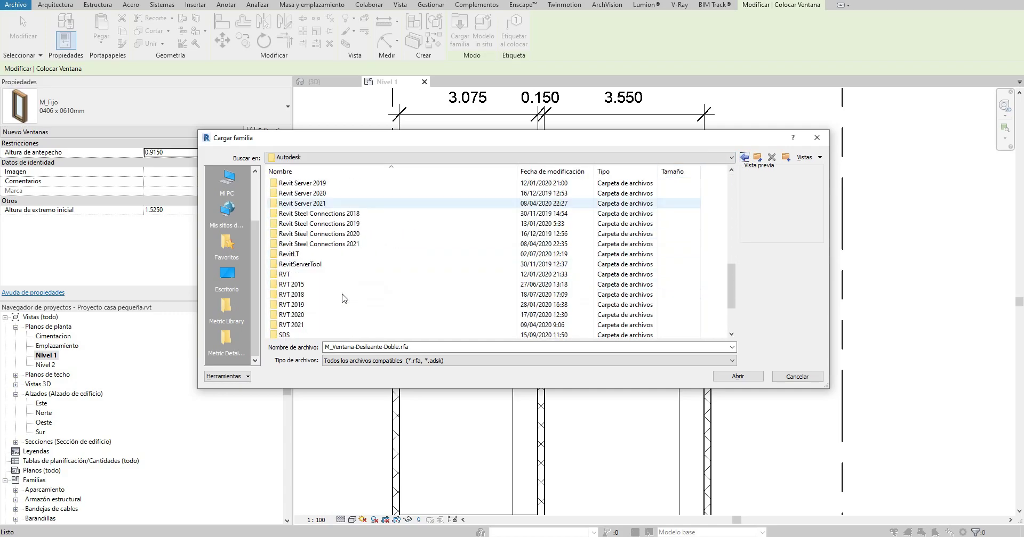
pyautogui.click(304, 297)
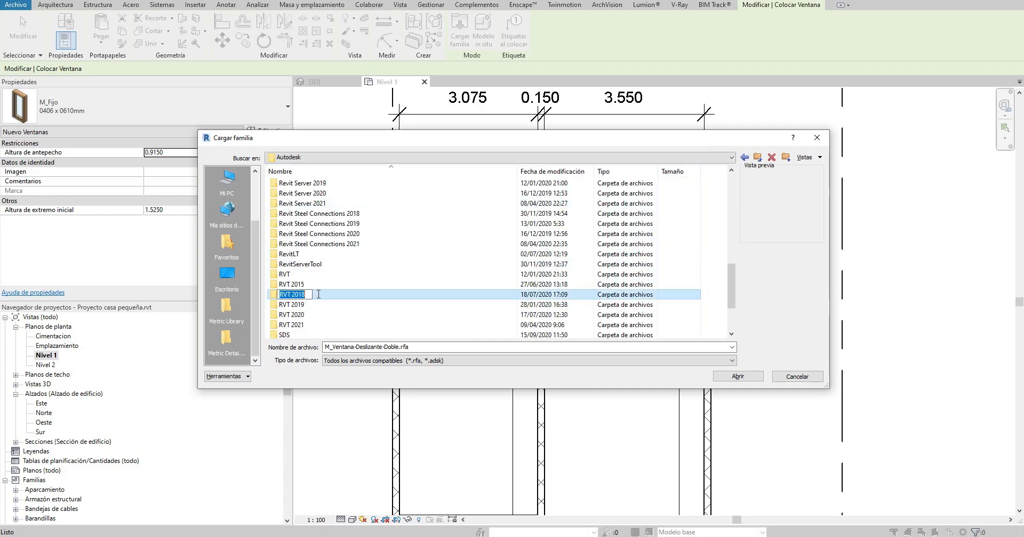
# Step: Load M_Deslizante con cubrejuntas.rfa from RVT 2018 > Libraries > Spanish_INTL > Ventanas
pyautogui.doubleClick(319, 298)
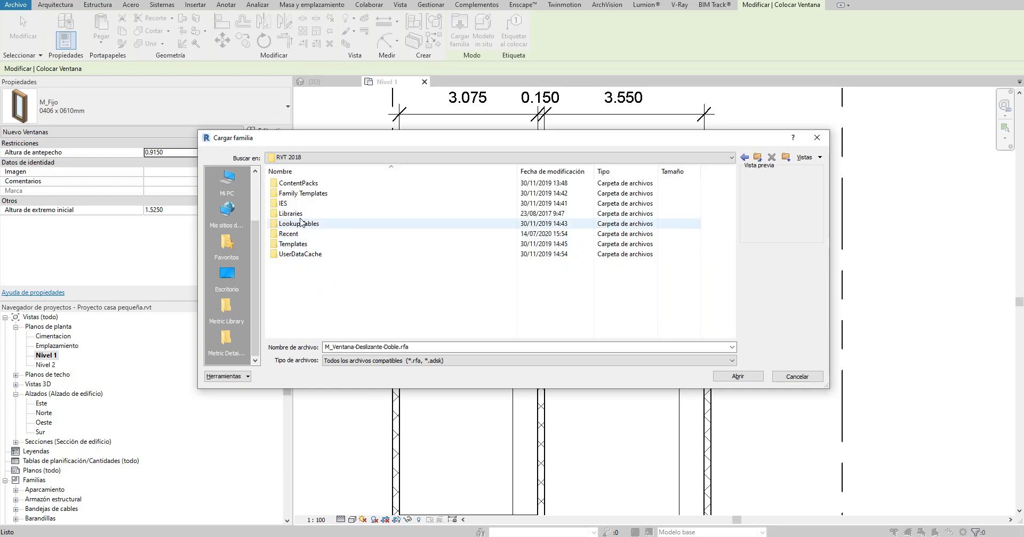
pyautogui.doubleClick(313, 232)
pyautogui.doubleClick(297, 193)
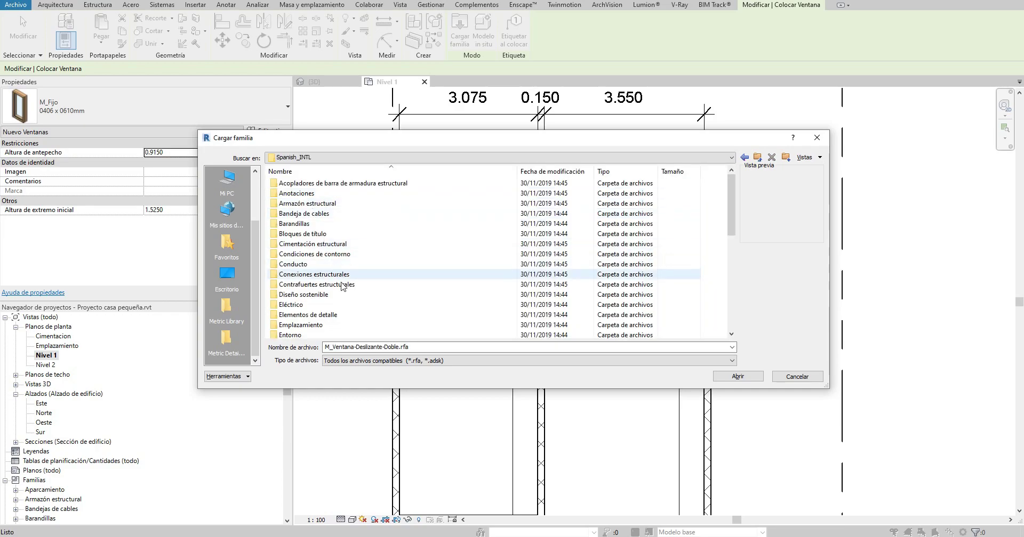
pyautogui.scroll(-5, 331, 283)
pyautogui.doubleClick(306, 315)
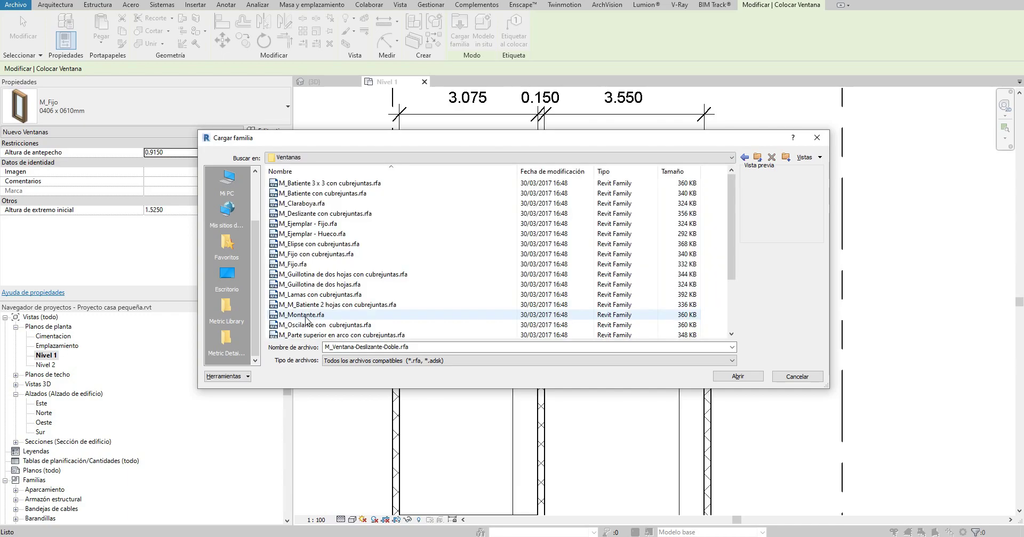
pyautogui.click(326, 214)
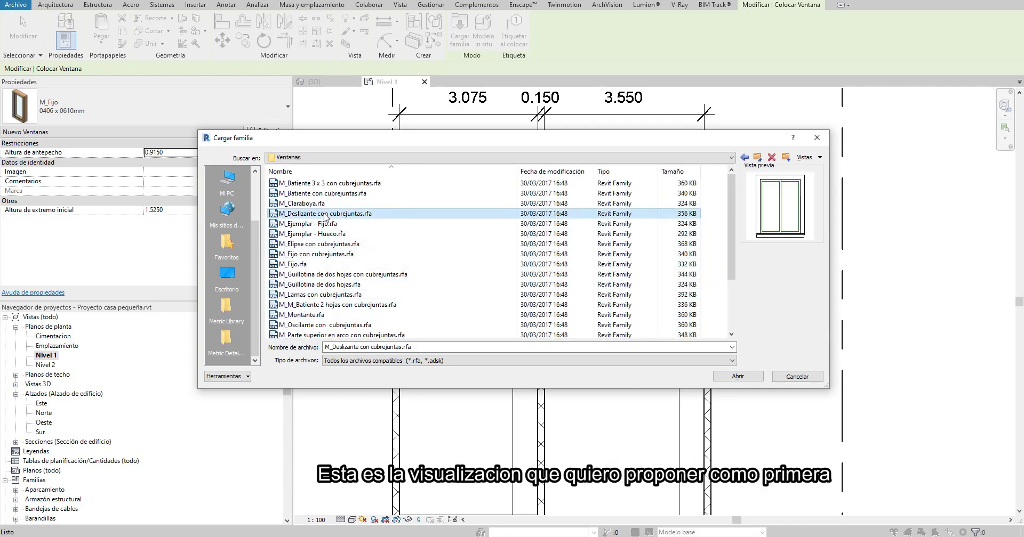
pyautogui.click(745, 377)
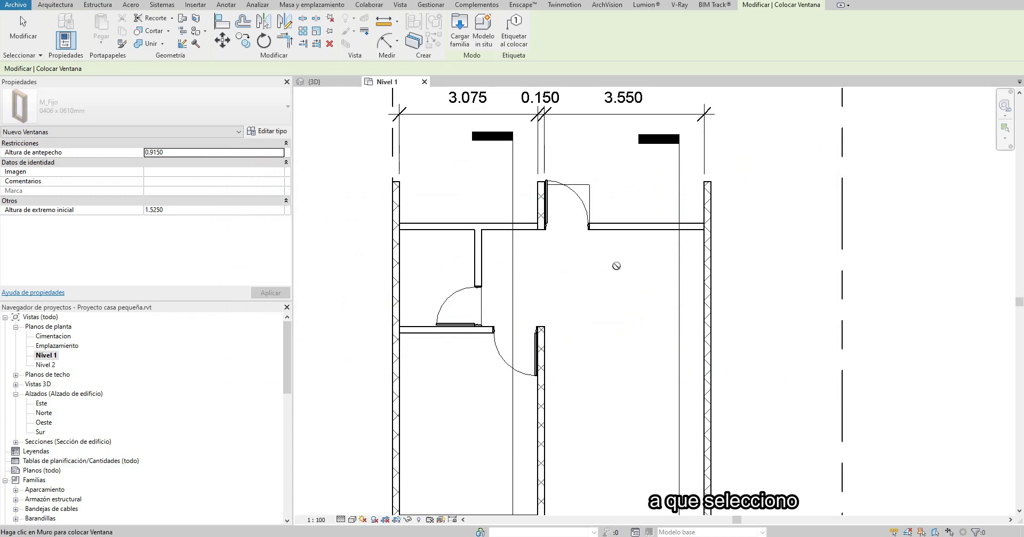
# Step: Duplicate the window type as V-1 with Altura 1.1 and Anchura 1
pyautogui.click(268, 132)
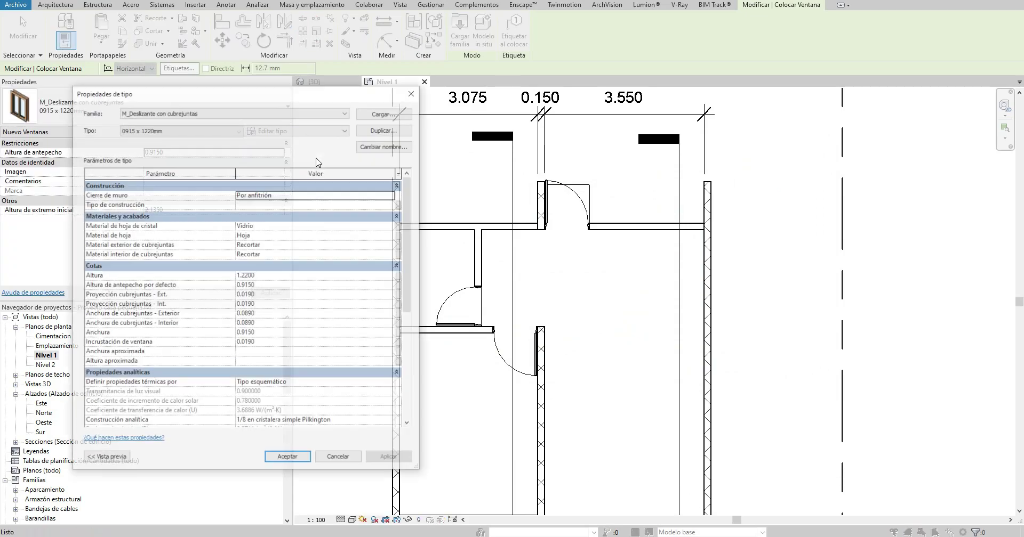
pyautogui.click(382, 132)
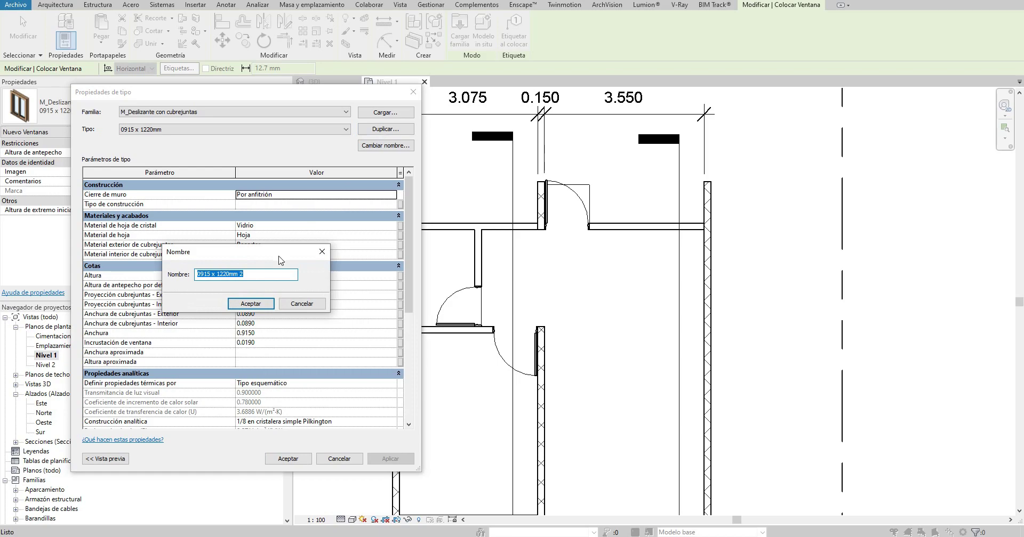
pyautogui.write('V-1')
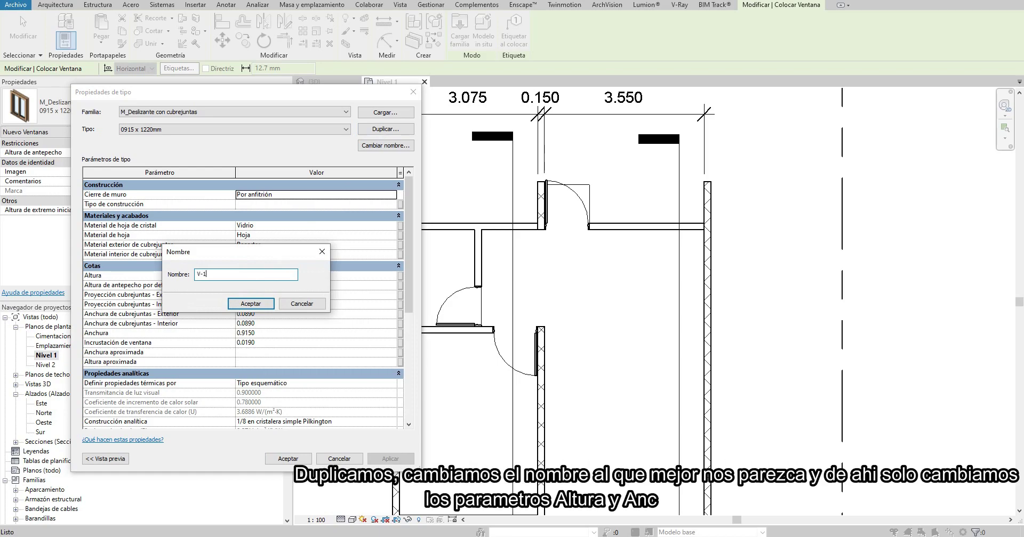
pyautogui.click(267, 304)
pyautogui.click(276, 276)
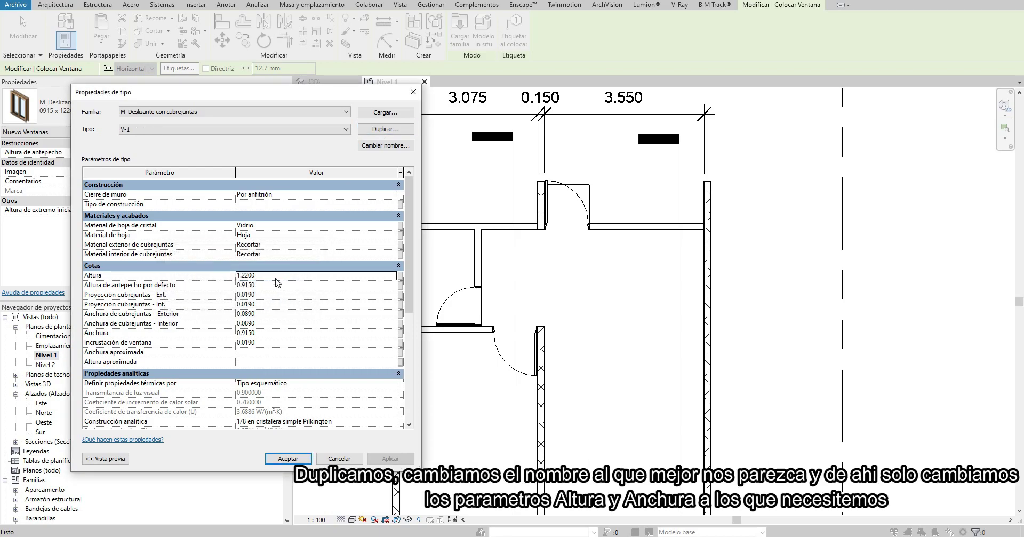
pyautogui.write('1.1')
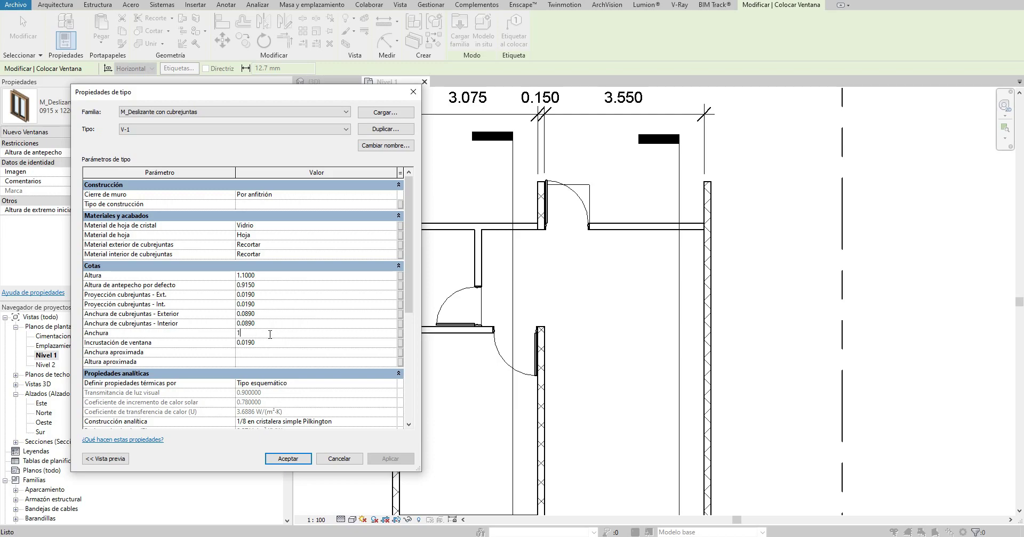
pyautogui.click(288, 459)
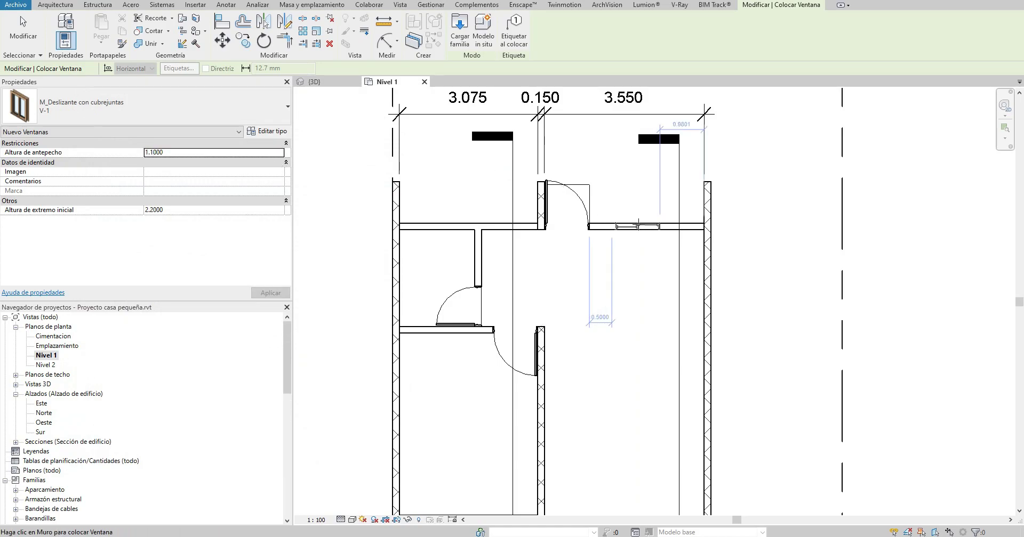
# Step: Place the V-1 window in the upper wall, 1 m from the adjacent wall
pyautogui.click(647, 226)
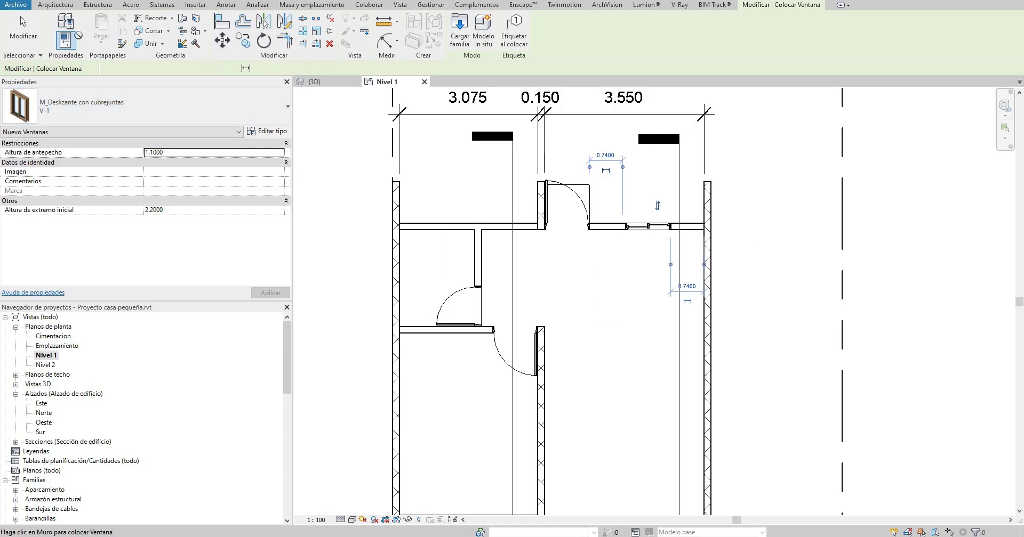
pyautogui.press('Escape')
pyautogui.press('Escape')
pyautogui.click(646, 224)
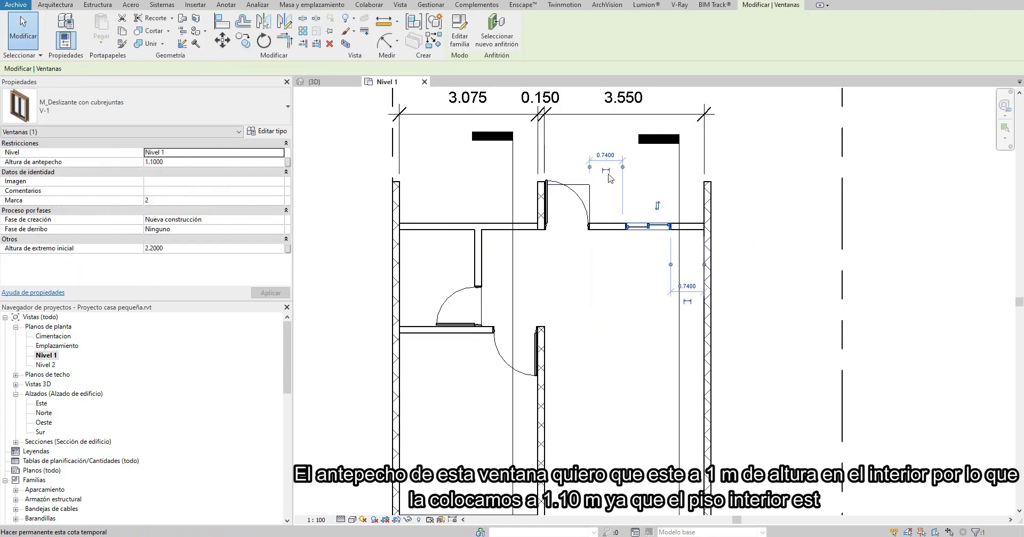
pyautogui.click(605, 155)
pyautogui.write('1')
pyautogui.press('Return')
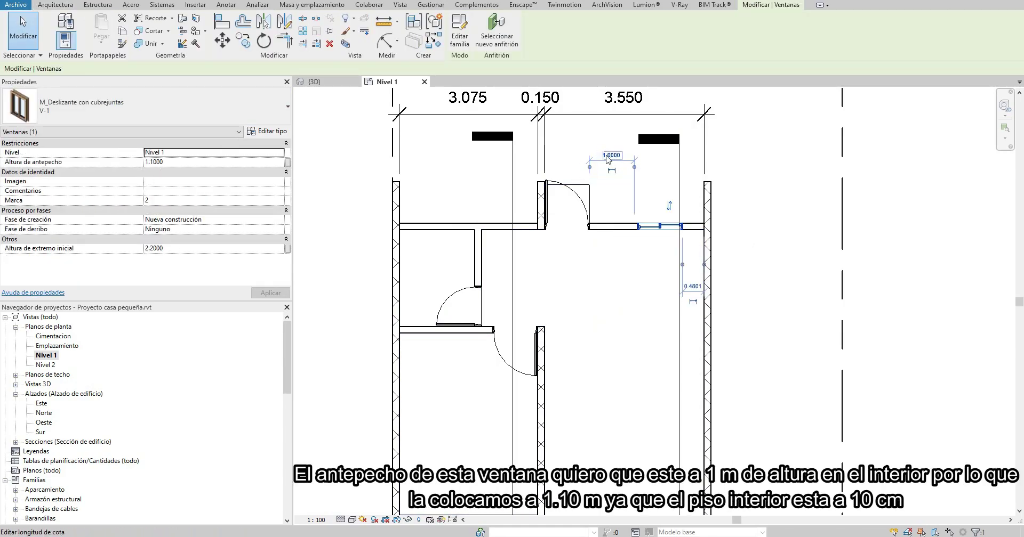
# Step: Inspect the placed window in the {3D} view and open its family for editing
pyautogui.click(330, 87)
pyautogui.moveTo(762, 238)
pyautogui.keyDown('shift'); pyautogui.mouseDown(button='middle')
pyautogui.moveTo(807, 290)
pyautogui.moveTo(739, 244)
pyautogui.mouseUp(button='middle'); pyautogui.keyUp('shift')
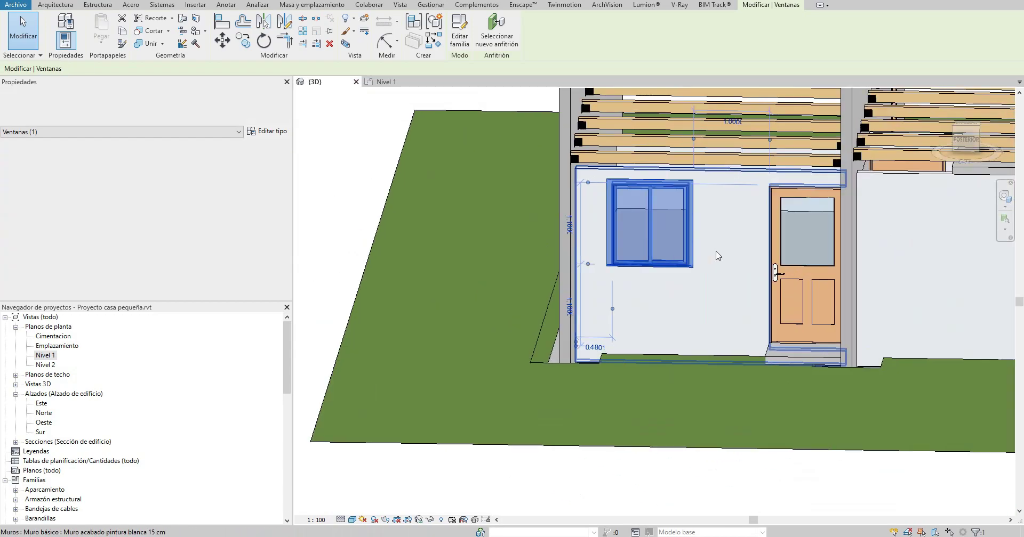
pyautogui.scroll(1, 773, 240)
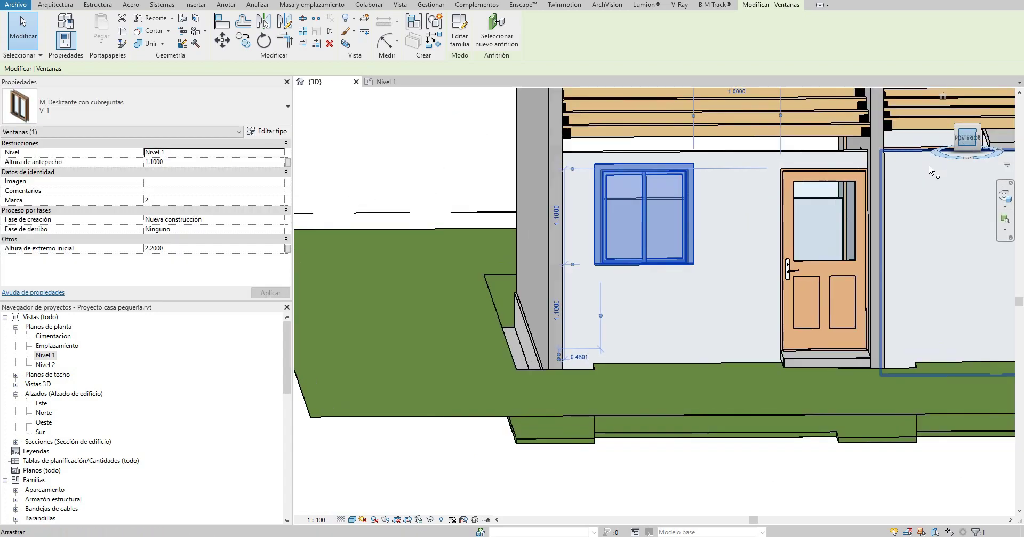
pyautogui.scroll(3, 844, 231)
pyautogui.scroll(-2, 844, 230)
pyautogui.scroll(-1, 681, 237)
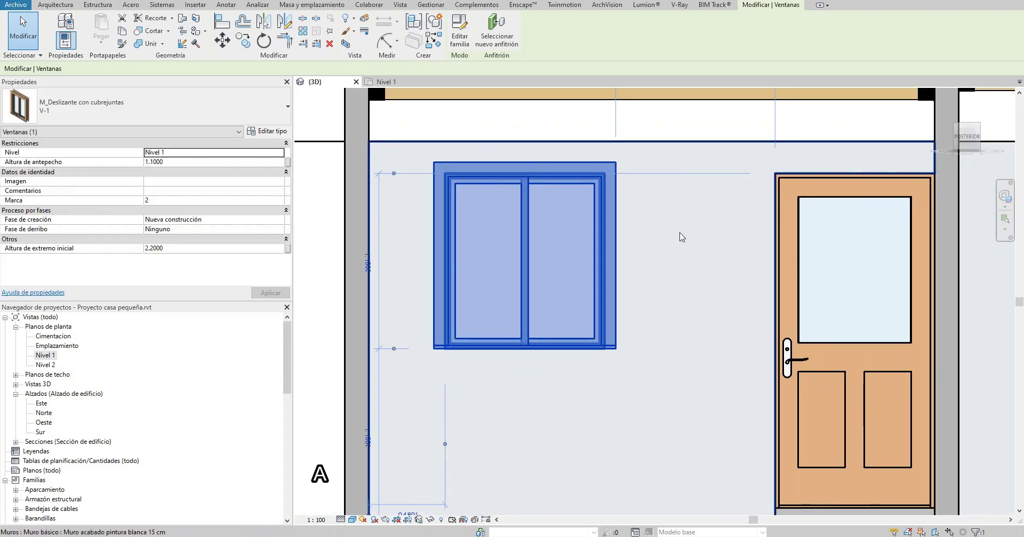
pyautogui.scroll(-2, 681, 237)
pyautogui.keyDown('shift'); pyautogui.moveTo(682, 237); pyautogui.dragTo(613, 202, button='middle'); pyautogui.keyUp('shift')
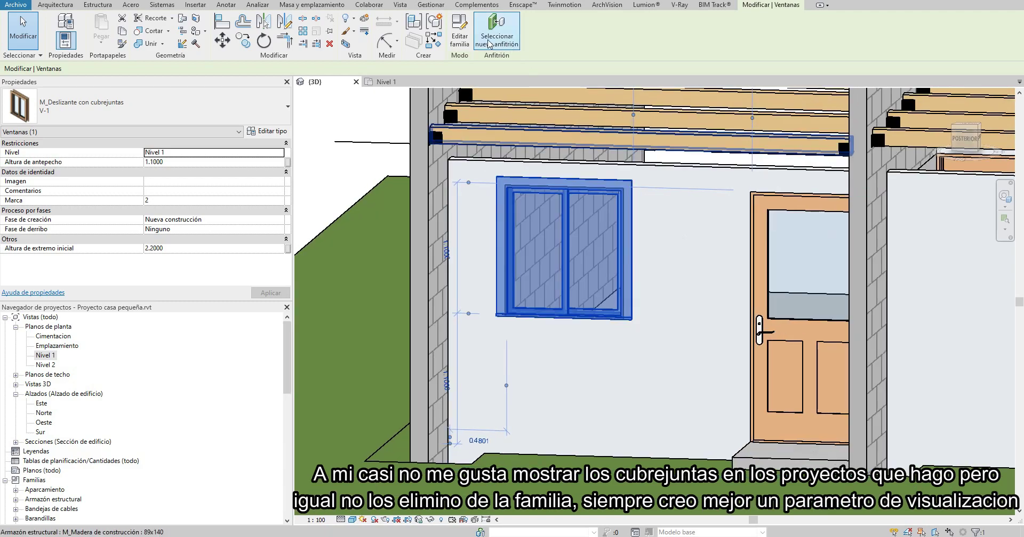
pyautogui.click(459, 33)
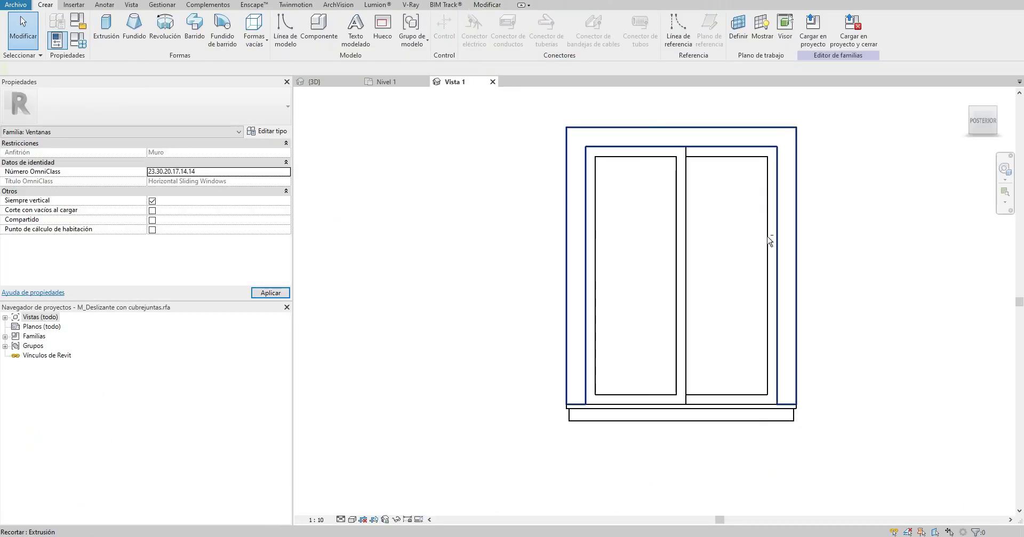
# Step: Orbit the window family to an oblique view and show it shaded
pyautogui.keyDown('shift'); pyautogui.moveTo(769, 240); pyautogui.dragTo(681, 329, button='middle'); pyautogui.keyUp('shift')
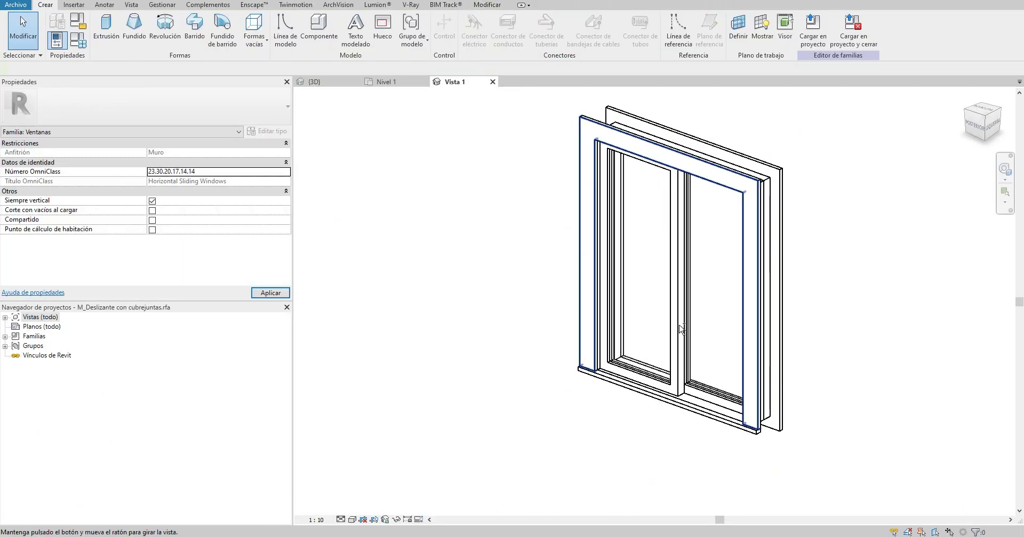
pyautogui.click(340, 520)
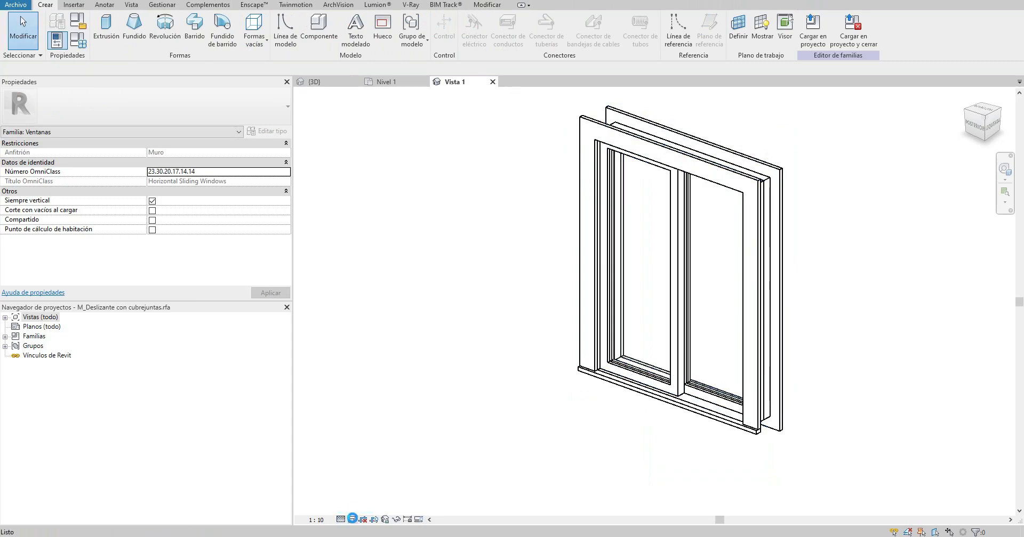
pyautogui.click(352, 520)
pyautogui.click(372, 478)
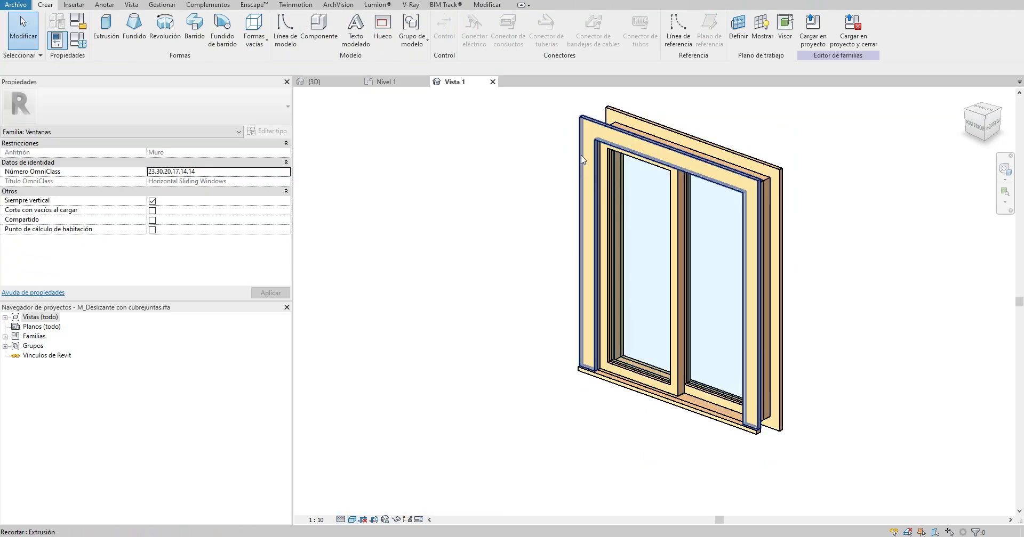
# Step: Tie the three trim extrusions' visibility to a new Yes/No parameter, Cubrejuntas V
pyautogui.click(628, 113)
pyautogui.keyDown('ctrl'); pyautogui.click(586, 371); pyautogui.keyUp('ctrl')
pyautogui.scroll(3, 579, 373)
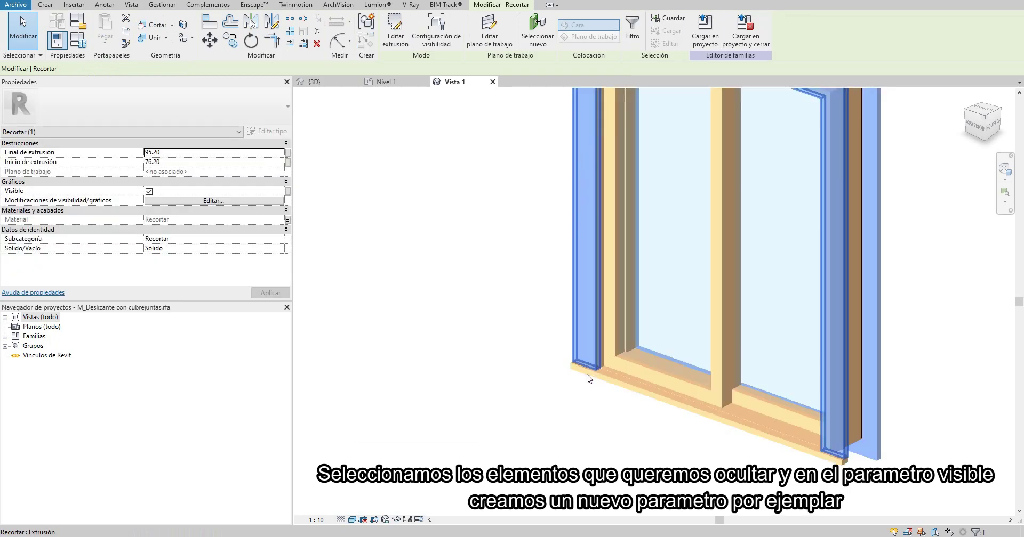
pyautogui.keyDown('ctrl'); pyautogui.click(579, 376); pyautogui.keyUp('ctrl')
pyautogui.scroll(-2, 552, 384)
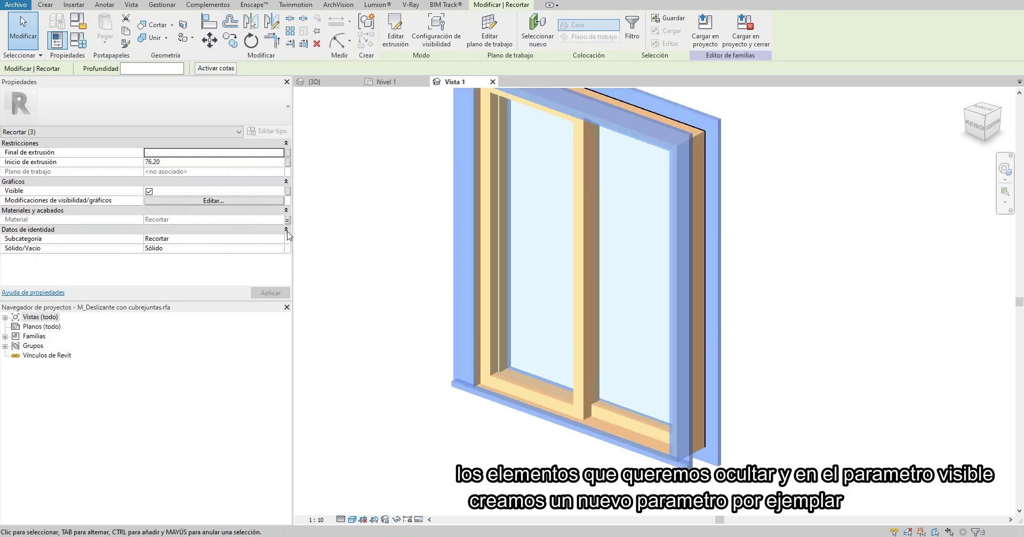
pyautogui.click(288, 191)
pyautogui.click(700, 328)
pyautogui.write('Cubrejuntas V')
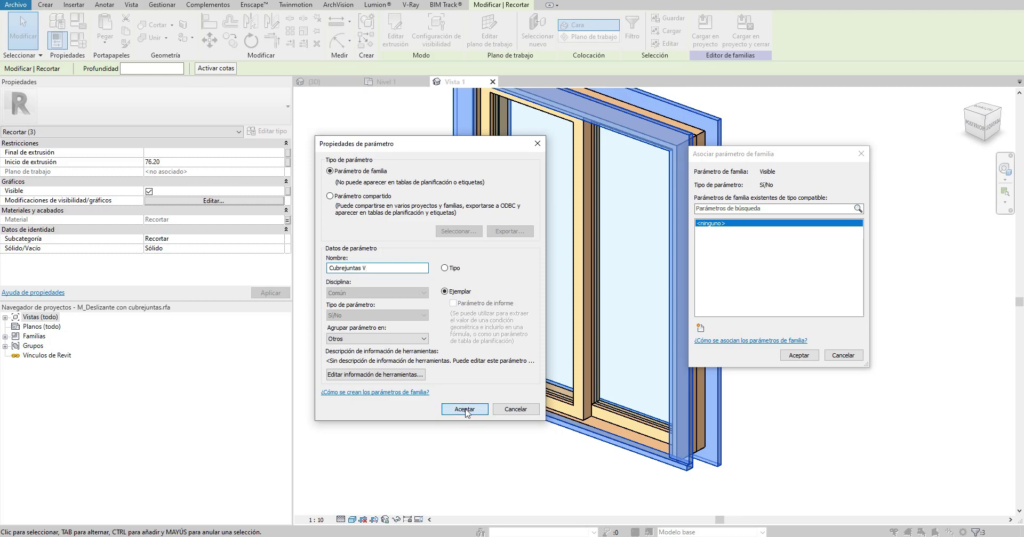
pyautogui.click(464, 410)
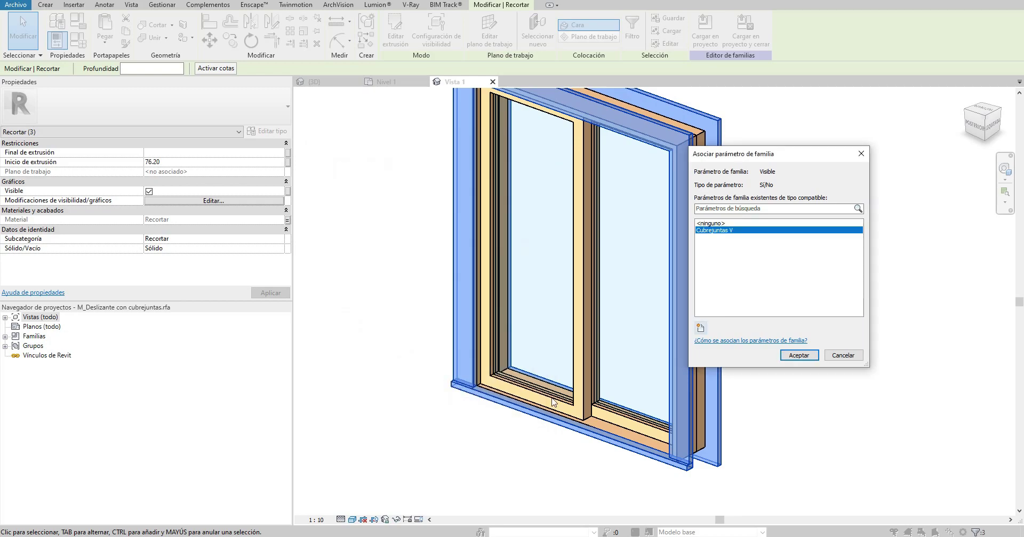
pyautogui.click(799, 356)
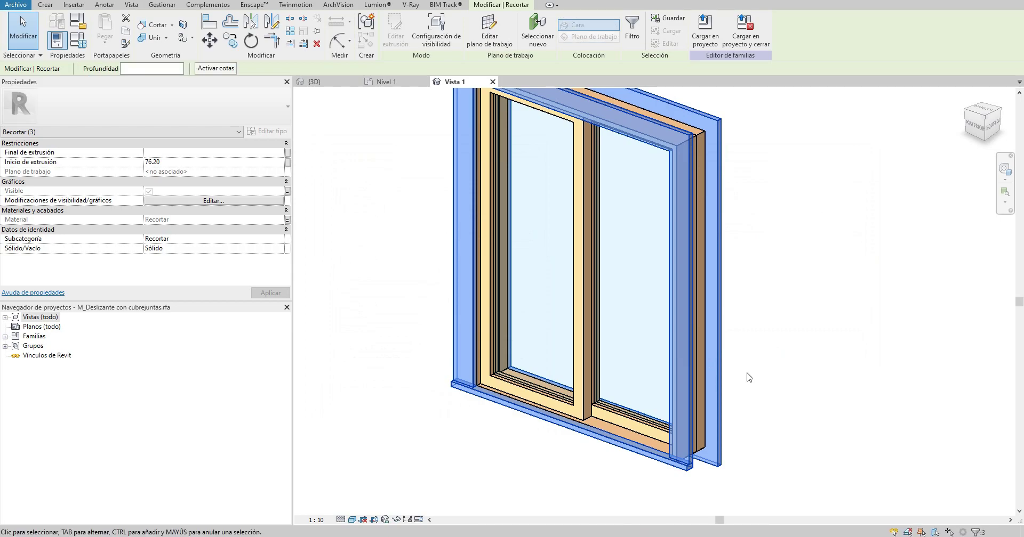
# Step: Expand Vistas (todo) and Planos de planta to reveal Línea de suelo
pyautogui.scroll(-2, 765, 359)
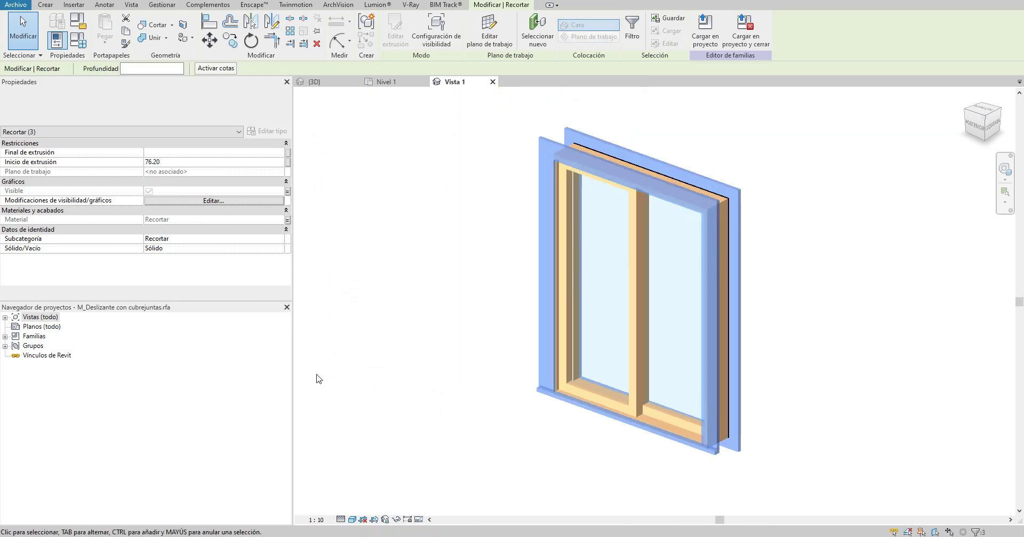
pyautogui.click(5, 318)
pyautogui.click(16, 326)
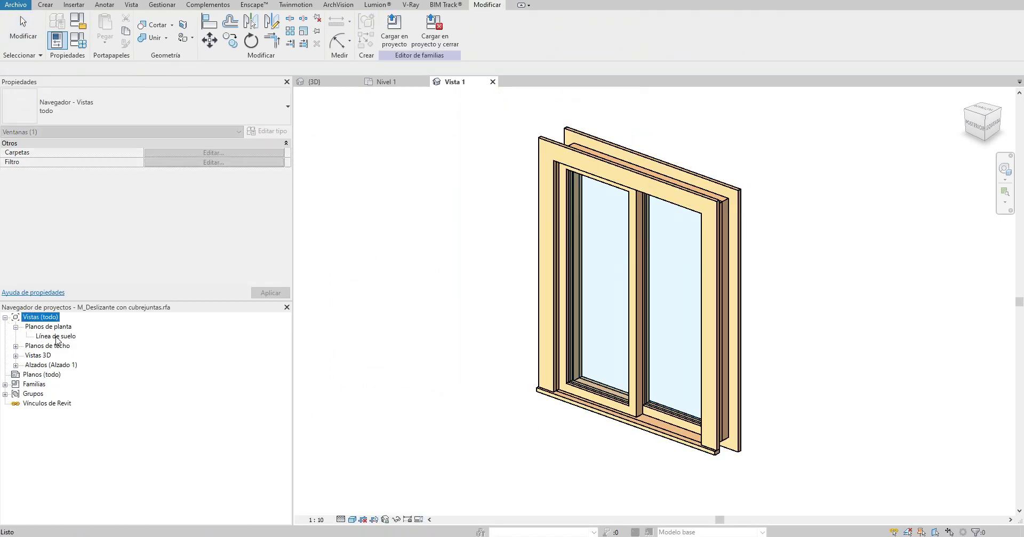
# Step: Reload the family into the project without saving, overwriting the existing version
pyautogui.doubleClick(56, 336)
pyautogui.click(584, 309)
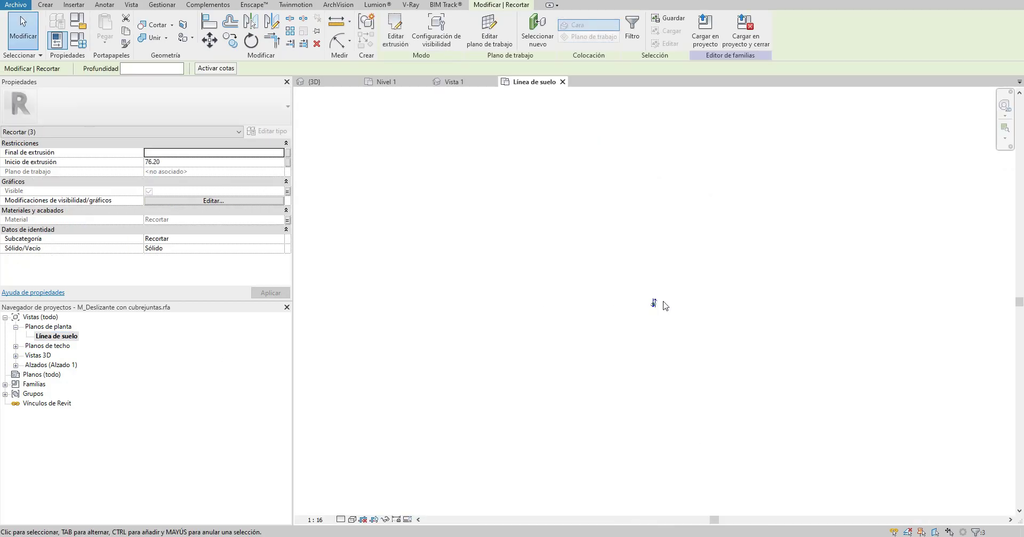
pyautogui.press('Escape')
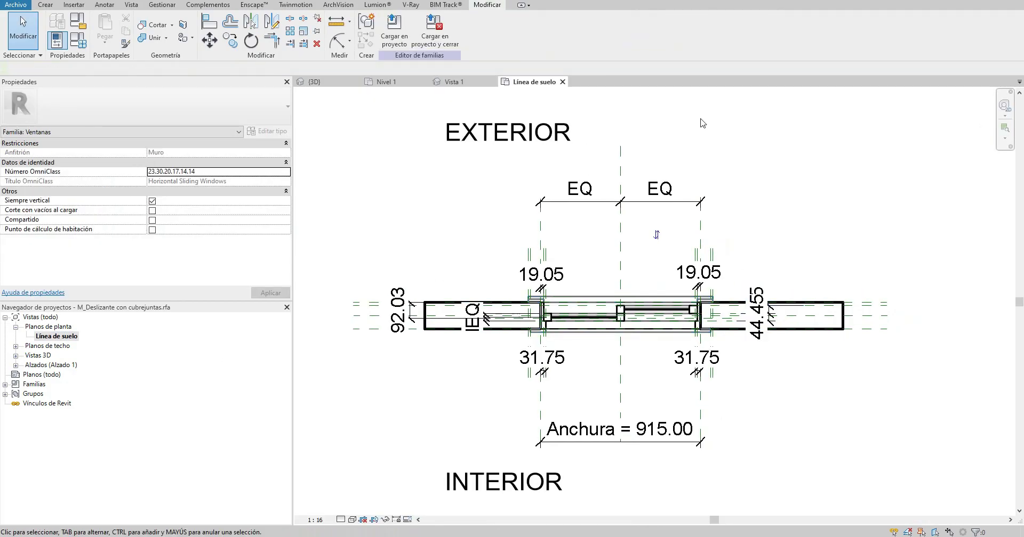
pyautogui.click(434, 27)
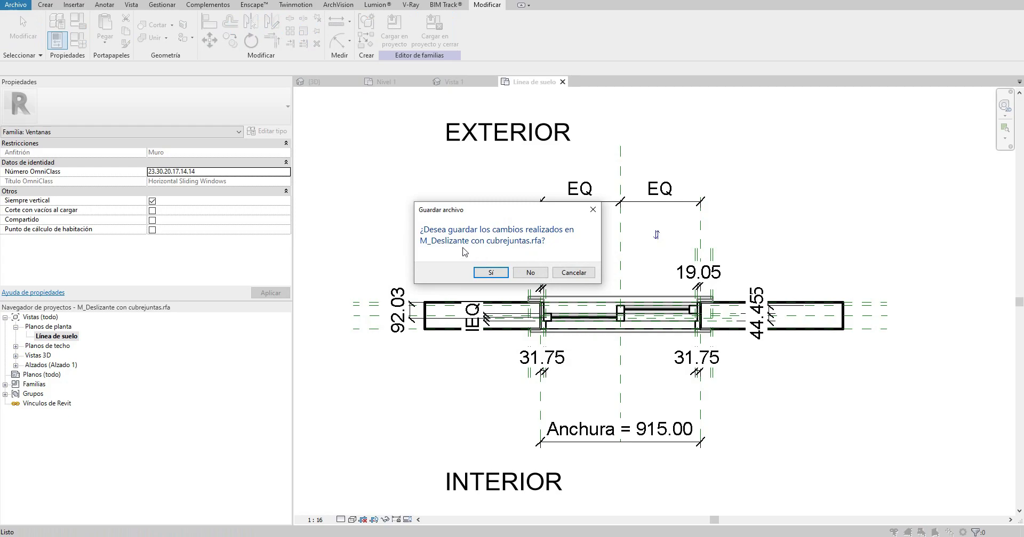
pyautogui.click(530, 273)
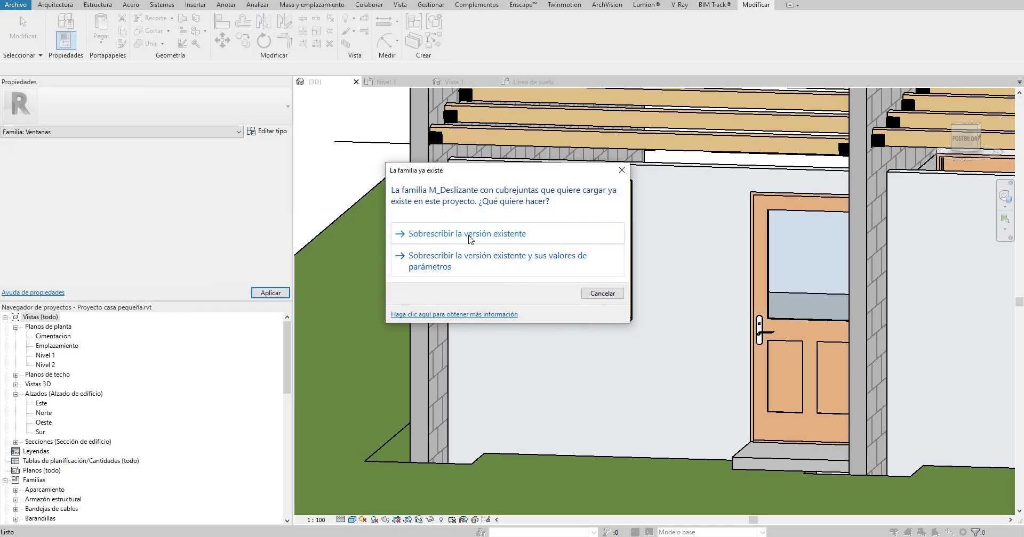
pyautogui.click(469, 235)
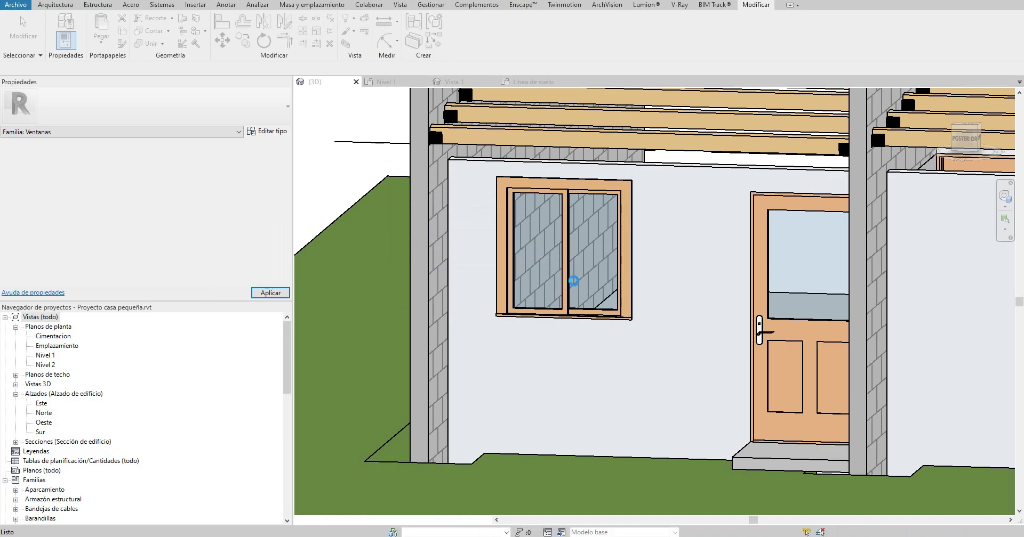
# Step: Uncheck Cubrejuntas V on the placed window, then return to the Nivel 1 plan
pyautogui.click(566, 270)
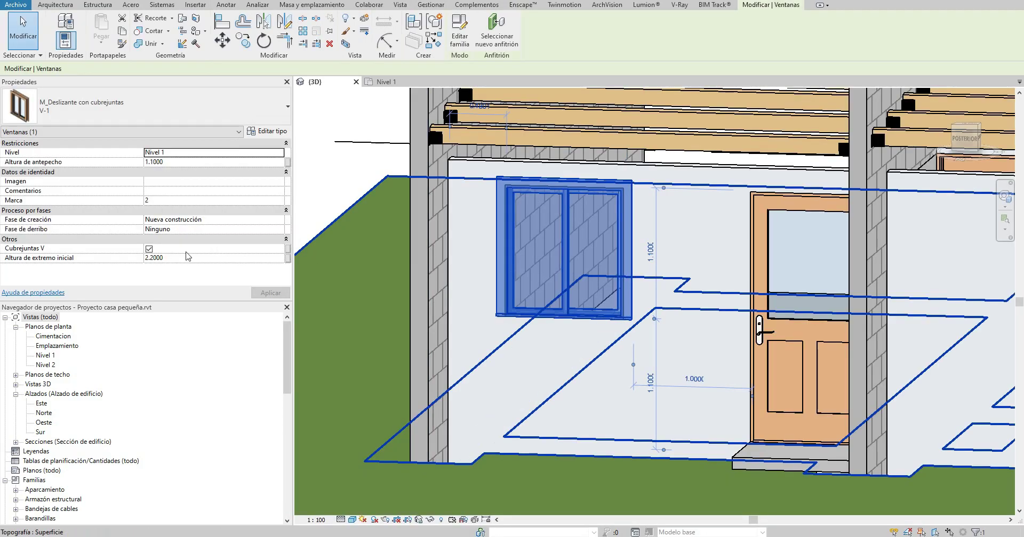
pyautogui.click(149, 249)
pyautogui.keyDown('shift'); pyautogui.moveTo(656, 298); pyautogui.dragTo(381, 101, button='middle'); pyautogui.keyUp('shift')
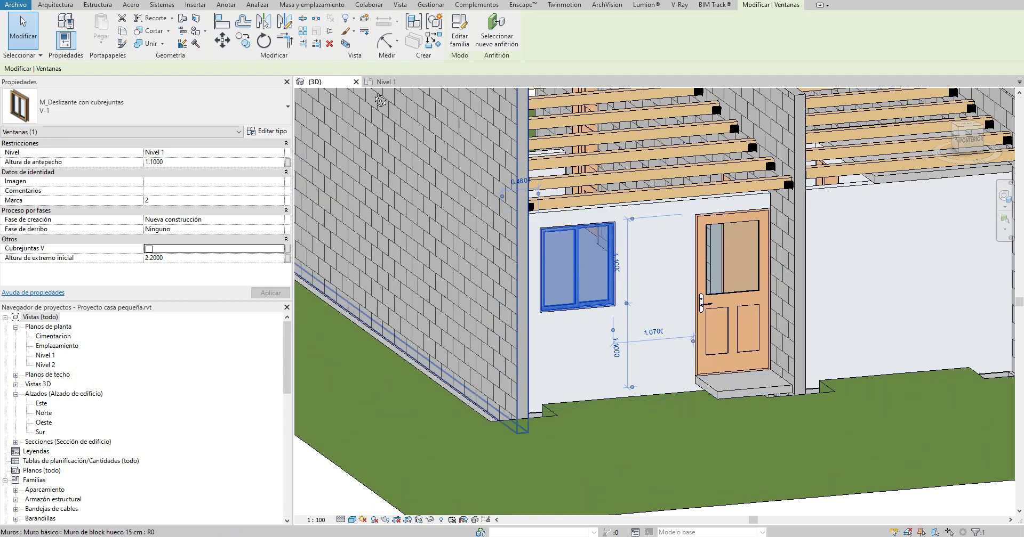
pyautogui.click(381, 81)
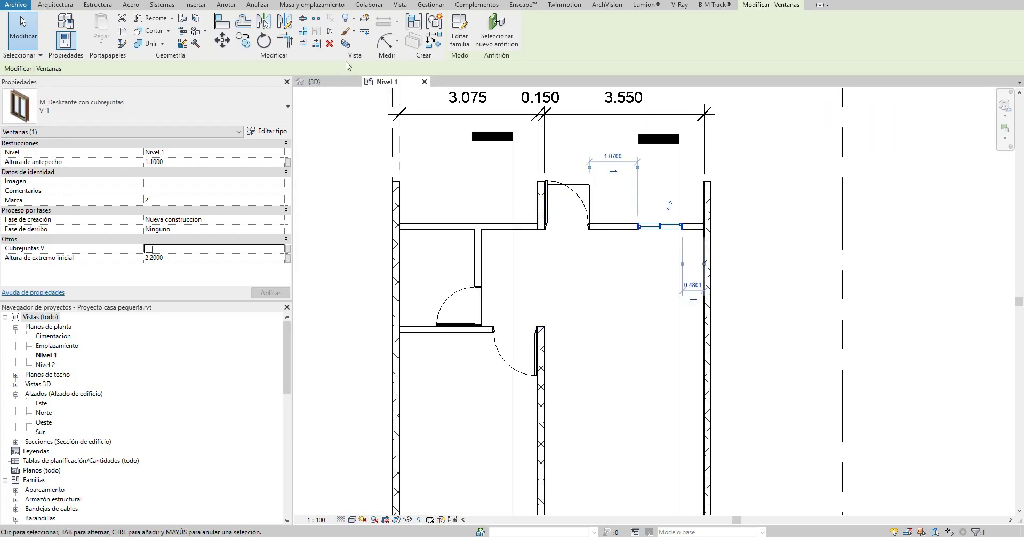
# Step: Place a second V-1 window with Crear similar, flush against the upper-left corner wall
pyautogui.click(432, 41)
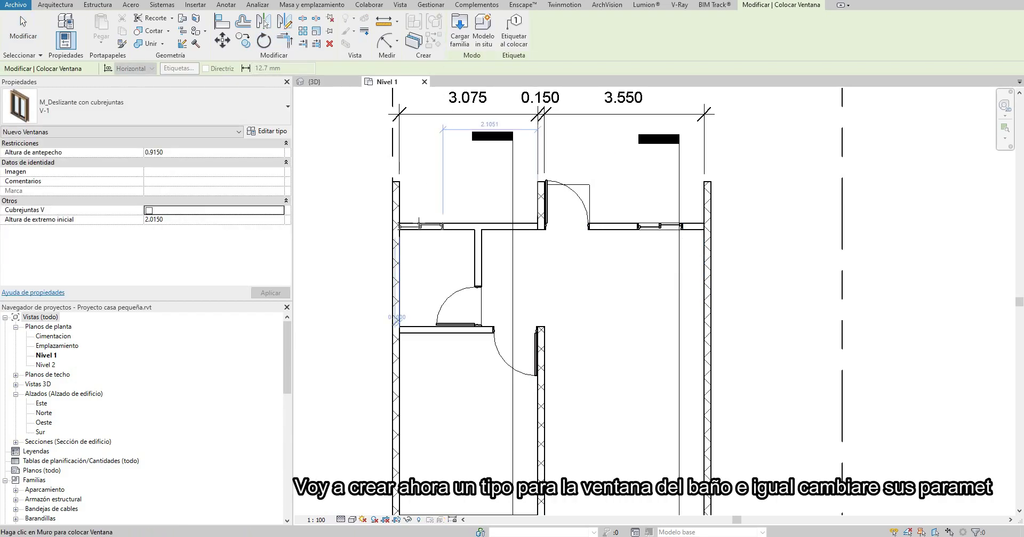
pyautogui.scroll(3, 423, 224)
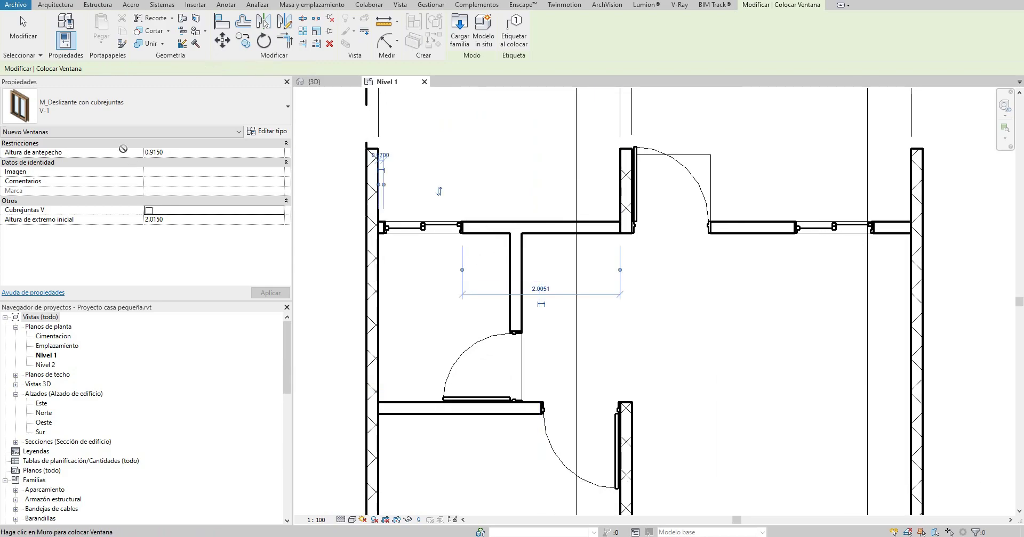
pyautogui.click(23, 29)
pyautogui.click(402, 226)
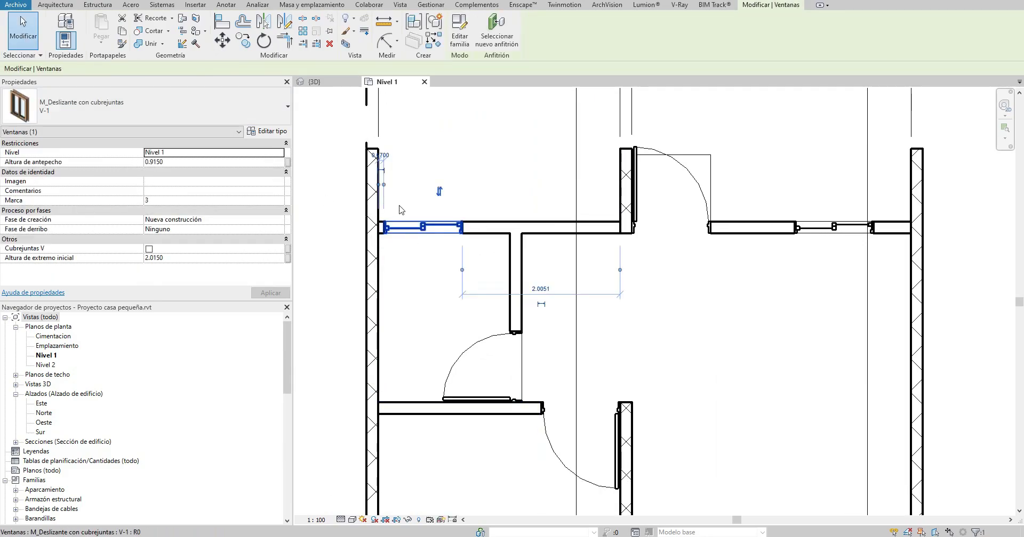
pyautogui.write('0')
pyautogui.press('Return')
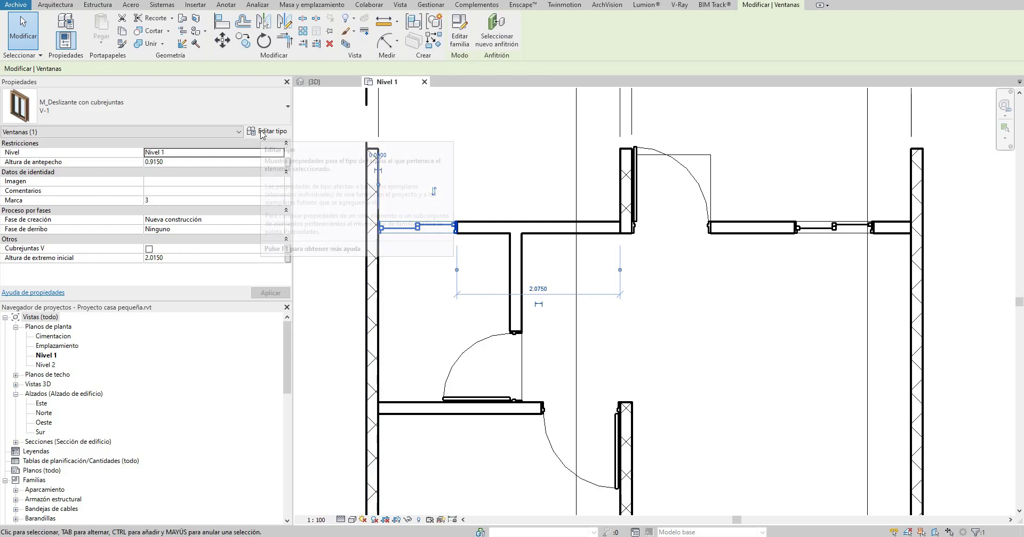
# Step: Duplicate the window type as V-2 with Altura 0.4 and sill height 1.8000
pyautogui.click(262, 132)
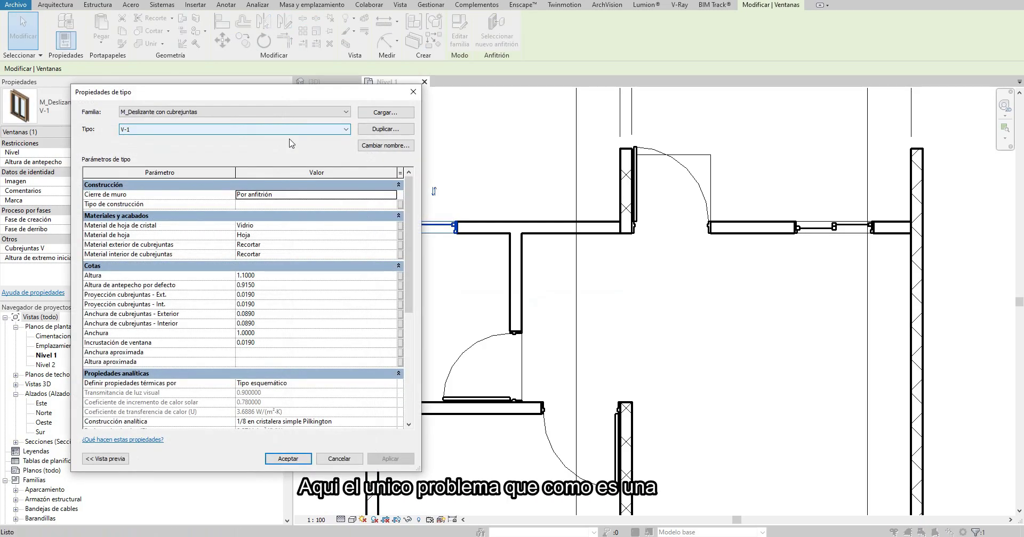
pyautogui.click(385, 128)
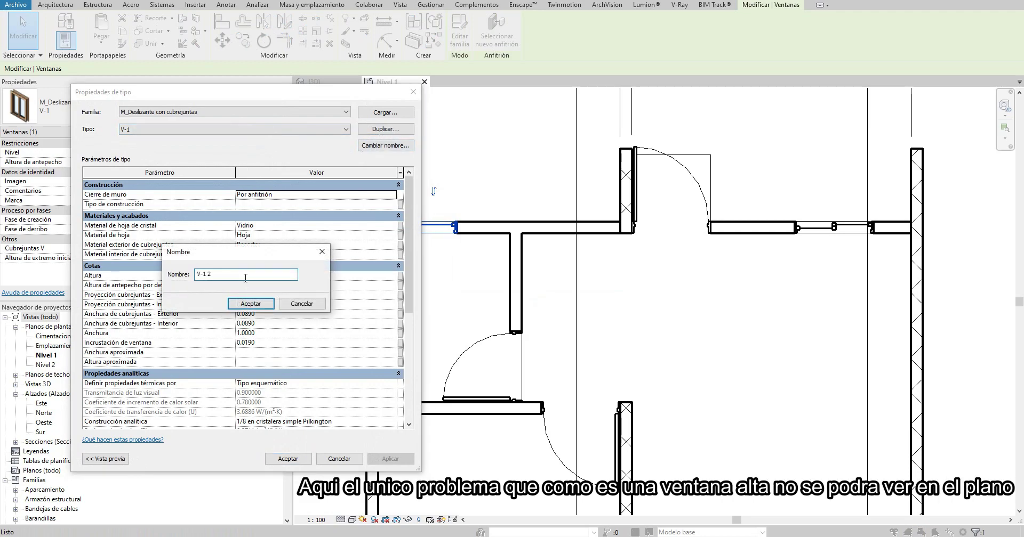
pyautogui.press('BackSpace')
pyautogui.write('2')
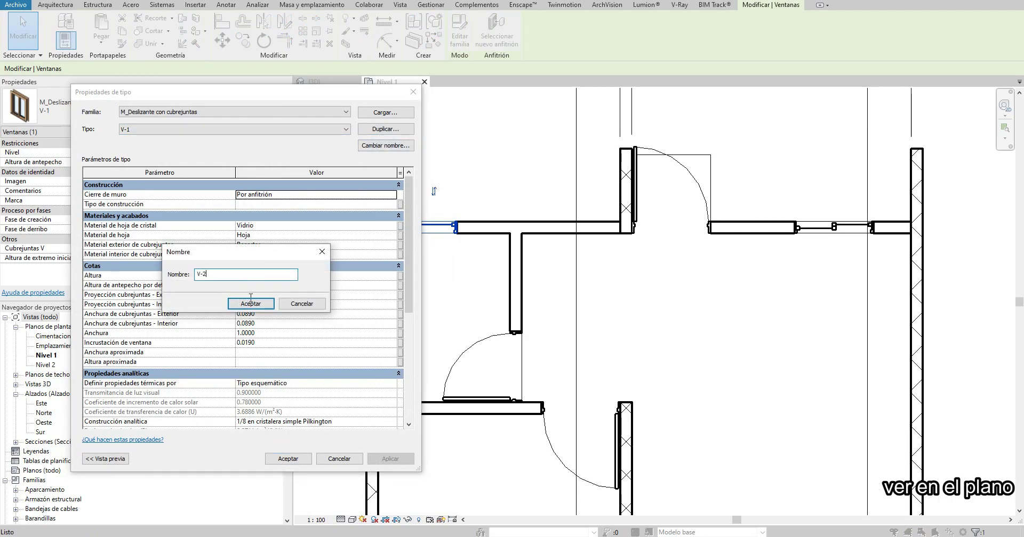
pyautogui.click(250, 303)
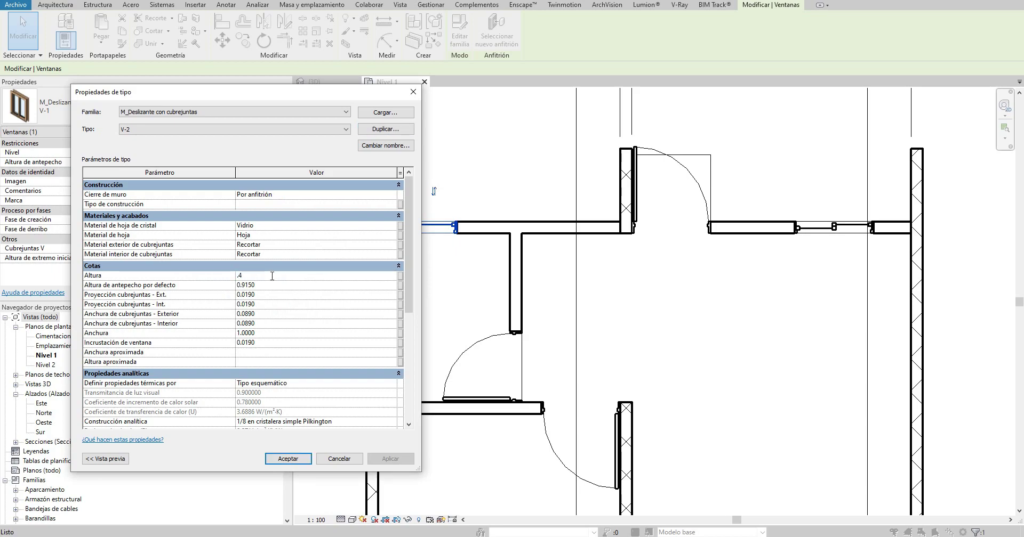
pyautogui.click(297, 457)
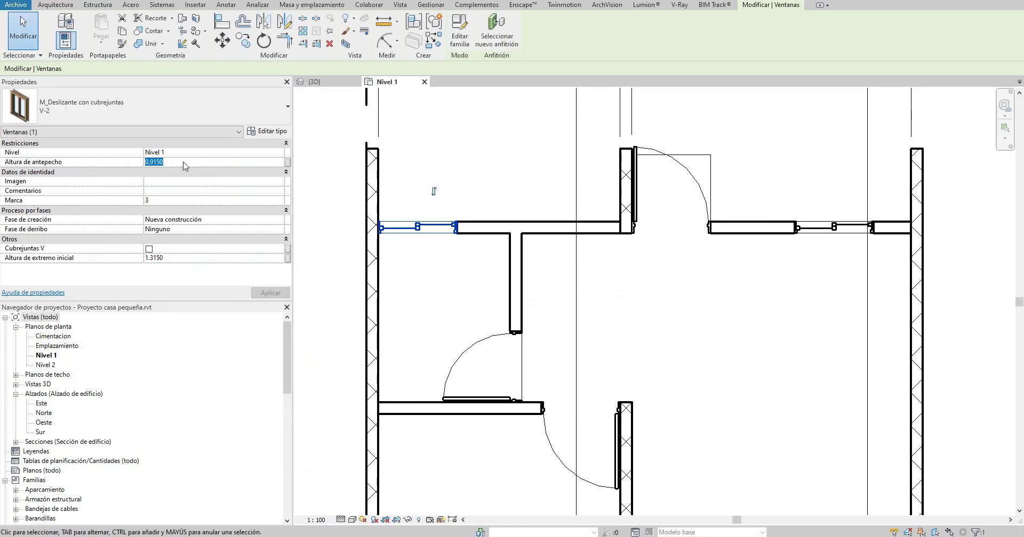
pyautogui.write('1.8000')
pyautogui.press('Return')
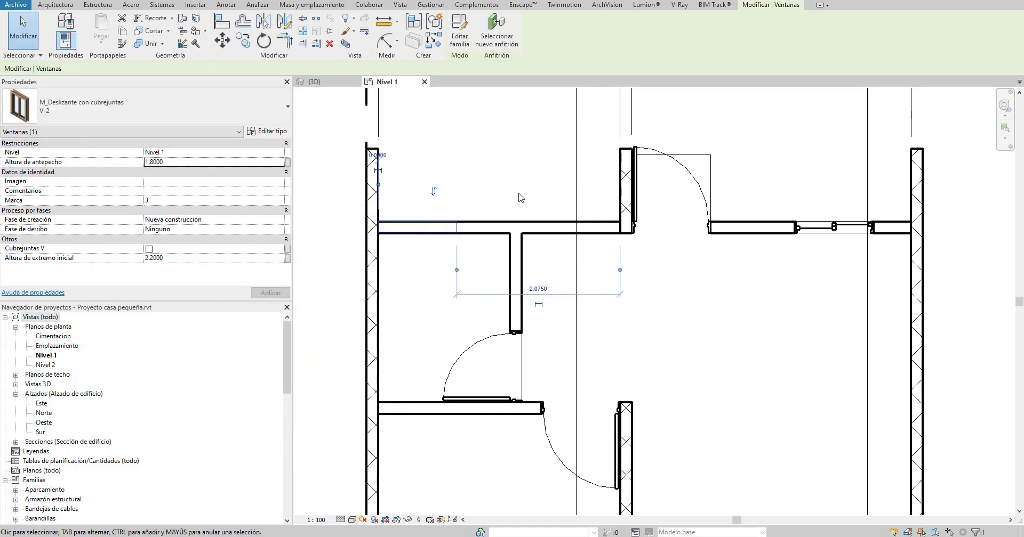
pyautogui.scroll(-1, 464, 198)
pyautogui.press('Escape')
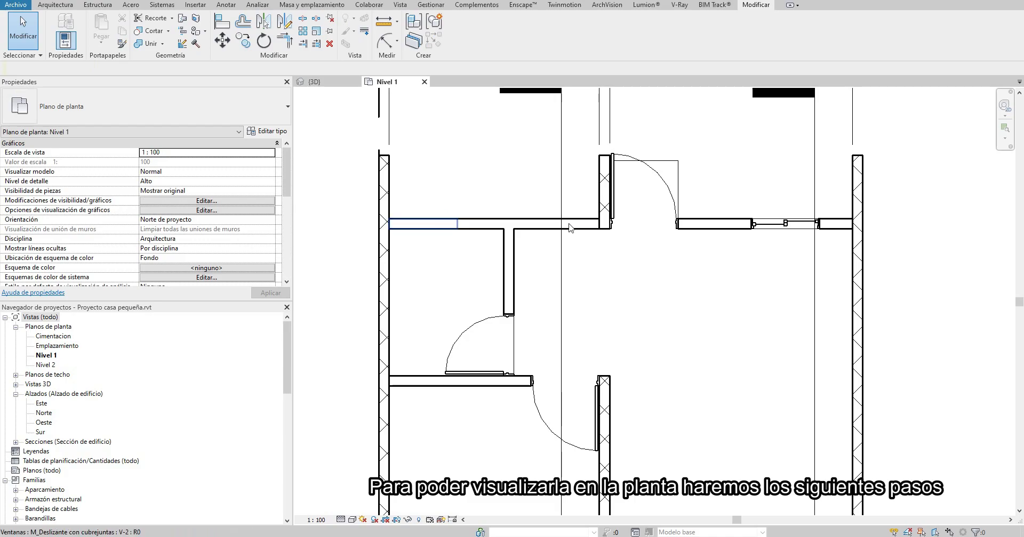
# Step: Open the right-wall window's family and select everything in its Línea de suelo plan
pyautogui.click(785, 224)
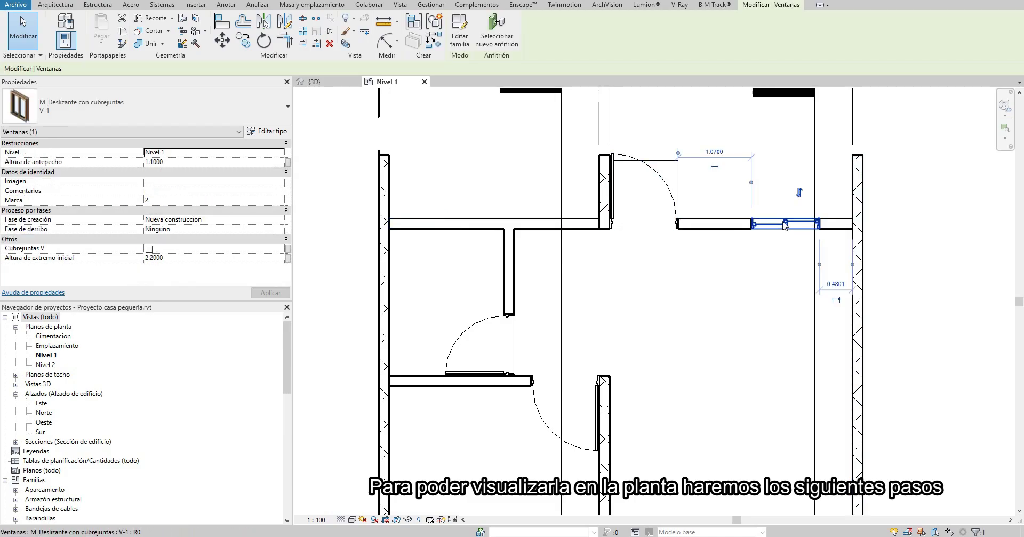
pyautogui.click(460, 32)
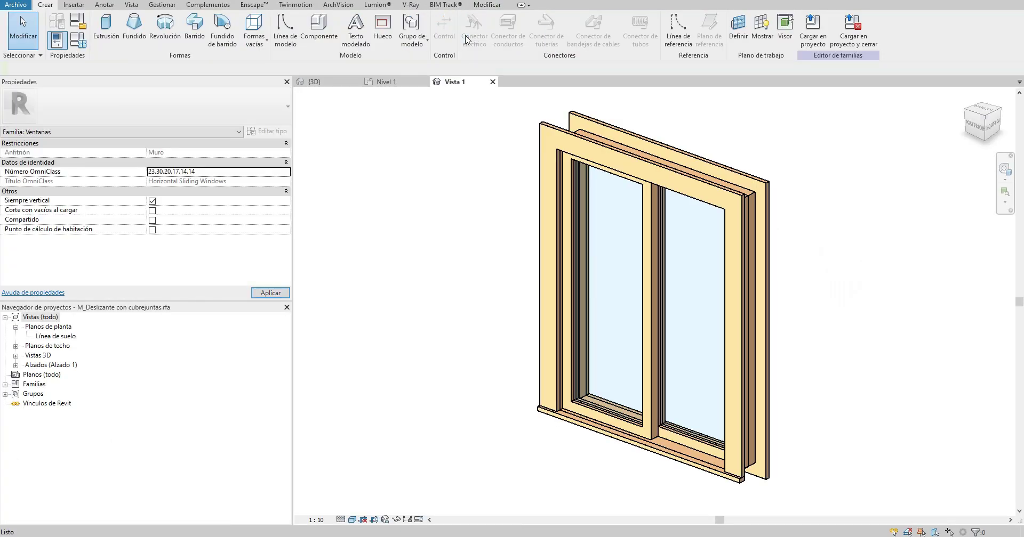
pyautogui.doubleClick(71, 336)
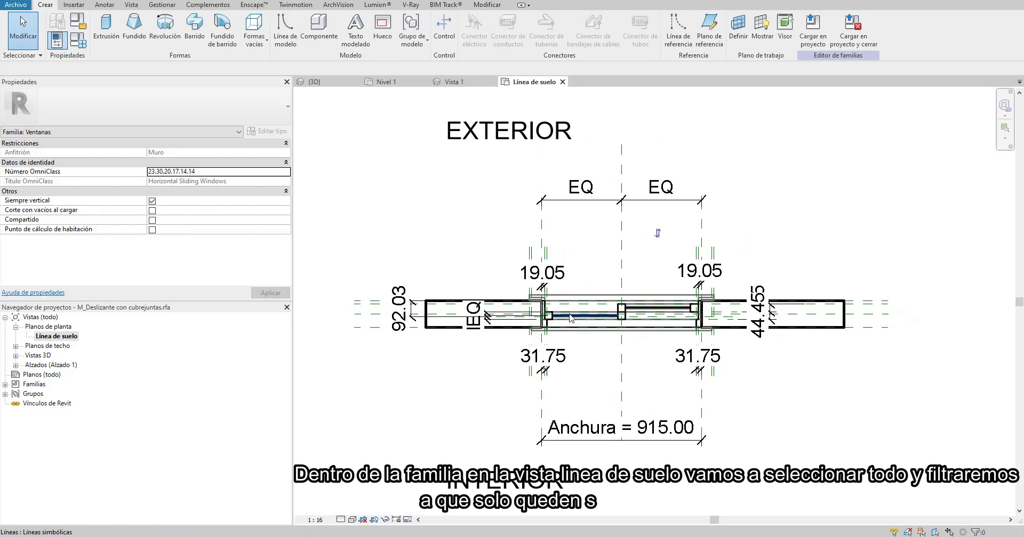
pyautogui.scroll(1, 603, 300)
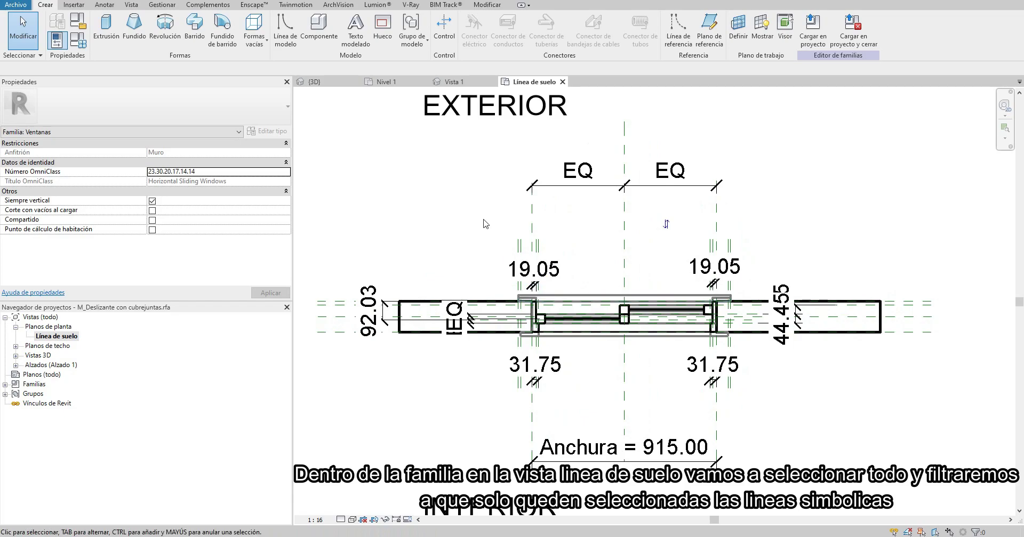
pyautogui.moveTo(459, 221); pyautogui.dragTo(774, 416)
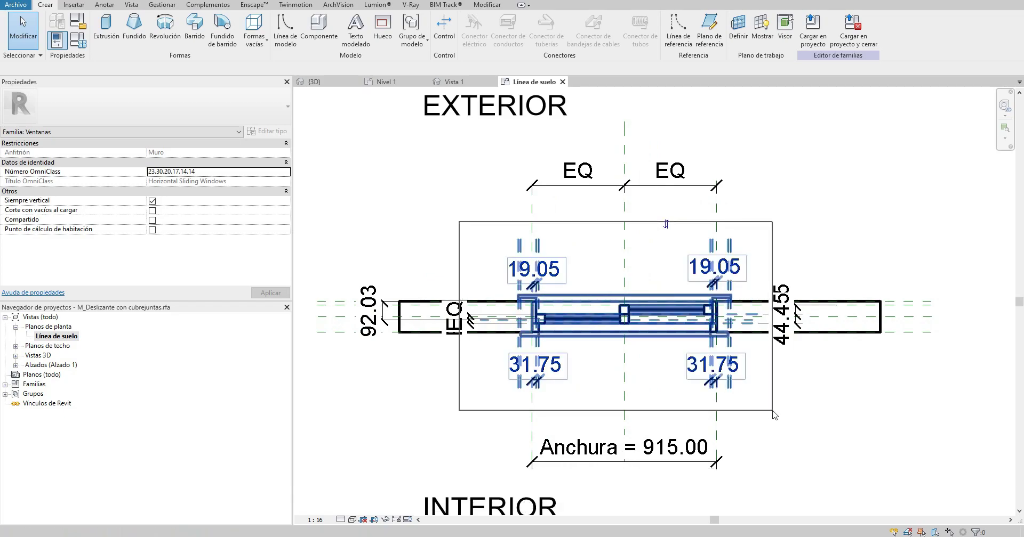
# Step: Filter to glass and frame lines, uncheck 'Mostrar sólo si se corta ejemplar', then load into the project
pyautogui.click(390, 30)
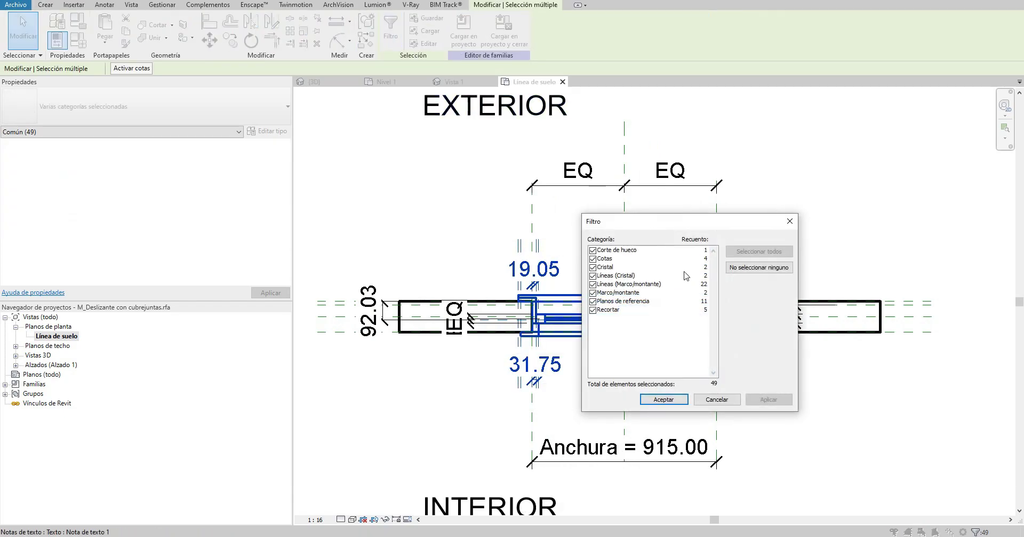
pyautogui.click(751, 268)
pyautogui.click(592, 276)
pyautogui.click(593, 285)
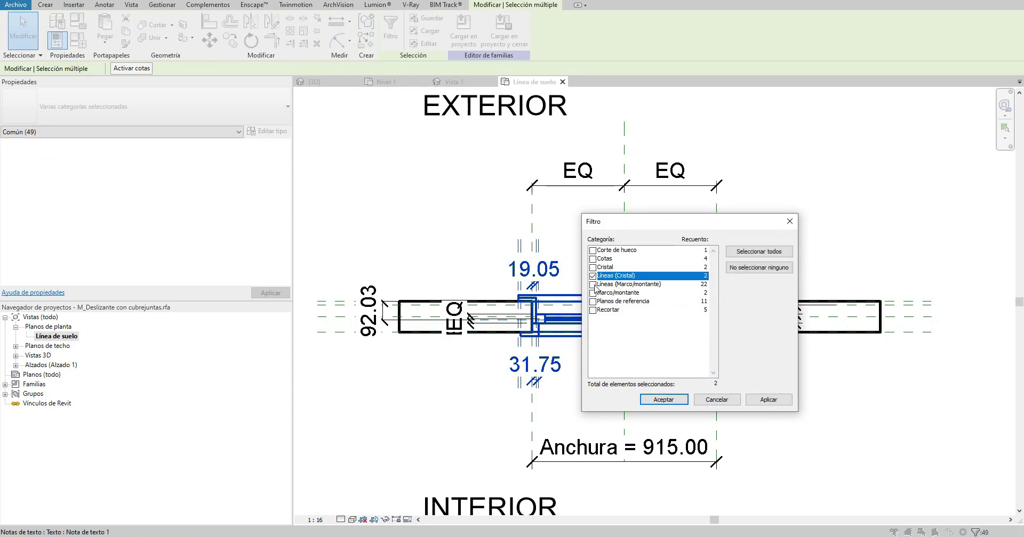
pyautogui.click(675, 400)
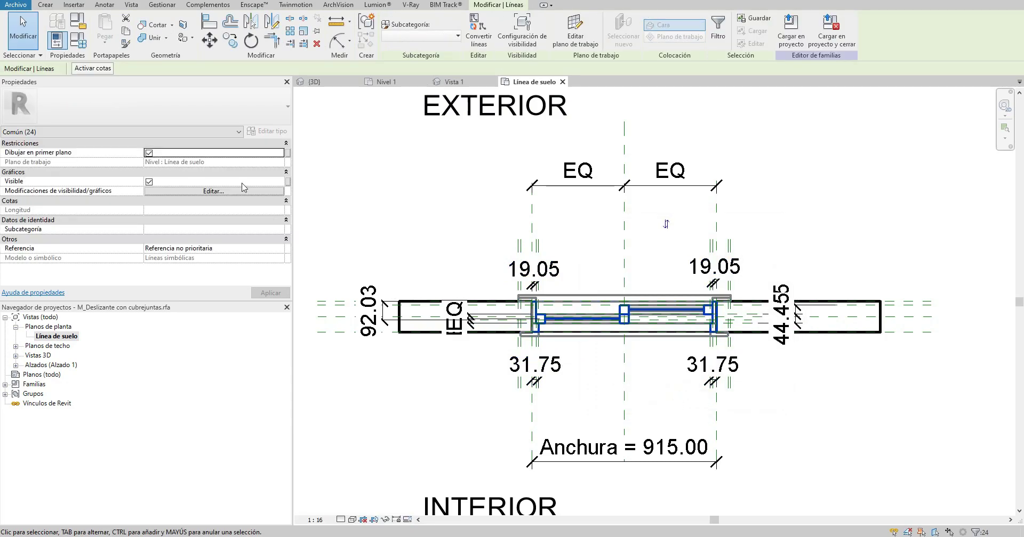
pyautogui.click(257, 191)
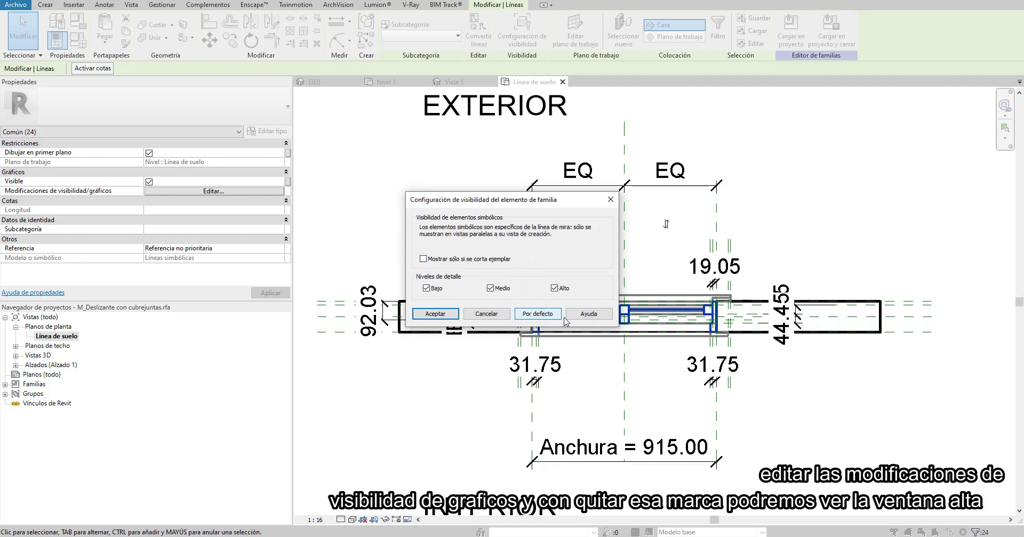
pyautogui.click(442, 319)
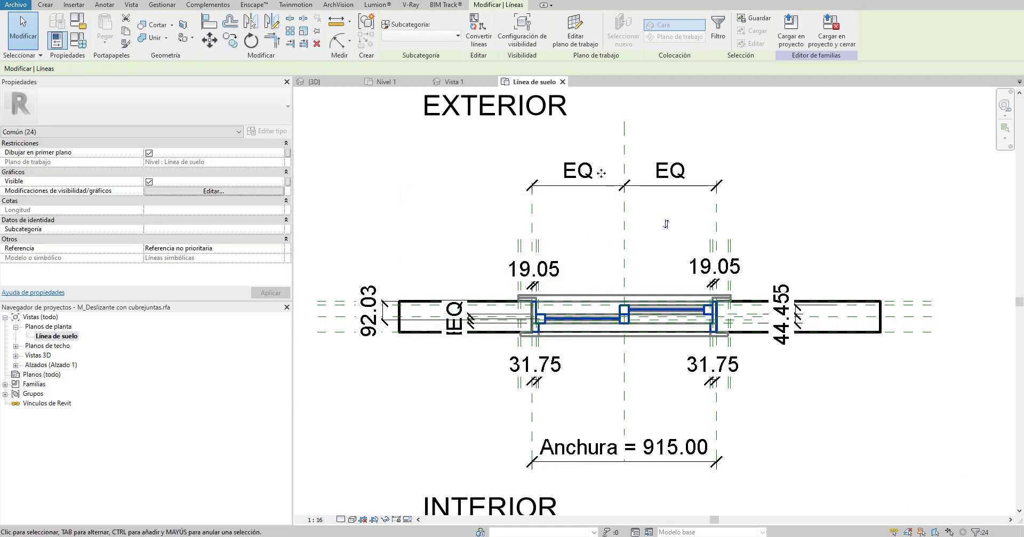
pyautogui.click(831, 32)
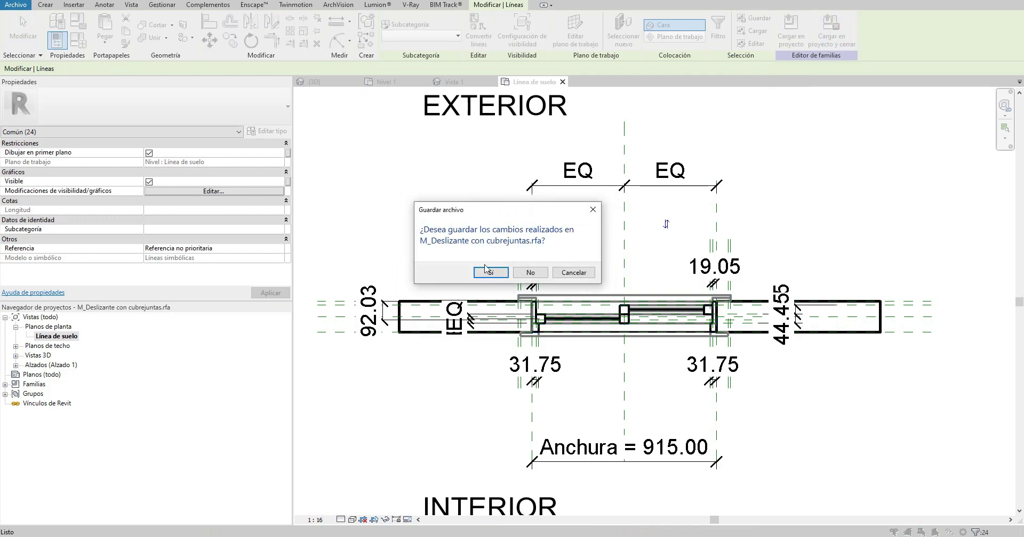
# Step: Reload without saving, overwriting the old version, and make the high V-2 window halftone
pyautogui.click(530, 273)
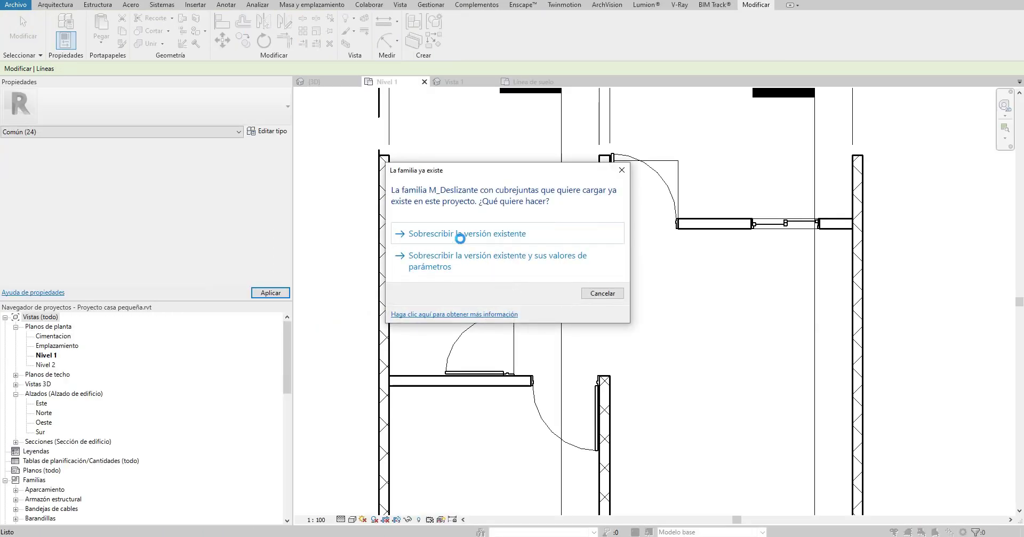
pyautogui.click(460, 235)
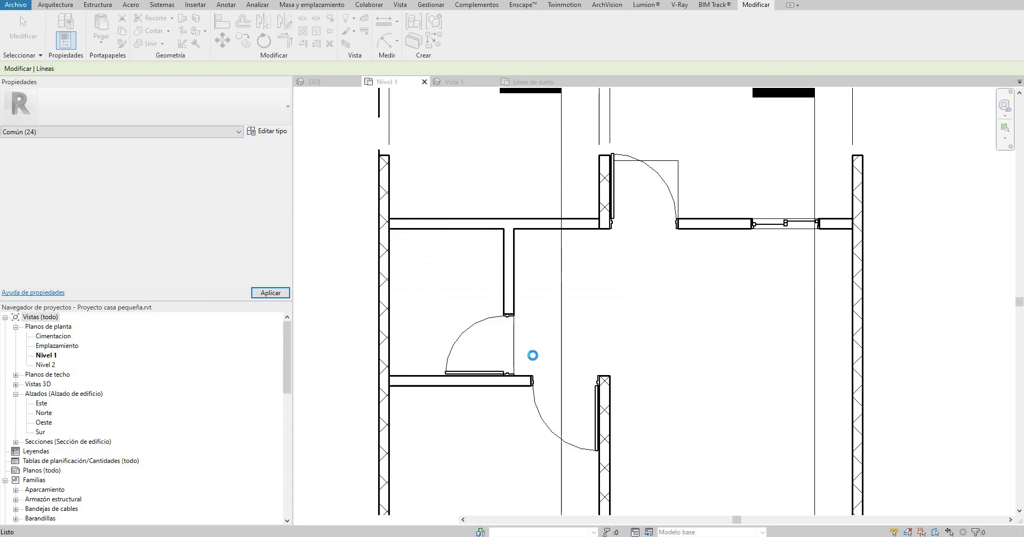
pyautogui.click(421, 225)
pyautogui.rightClick(420, 225)
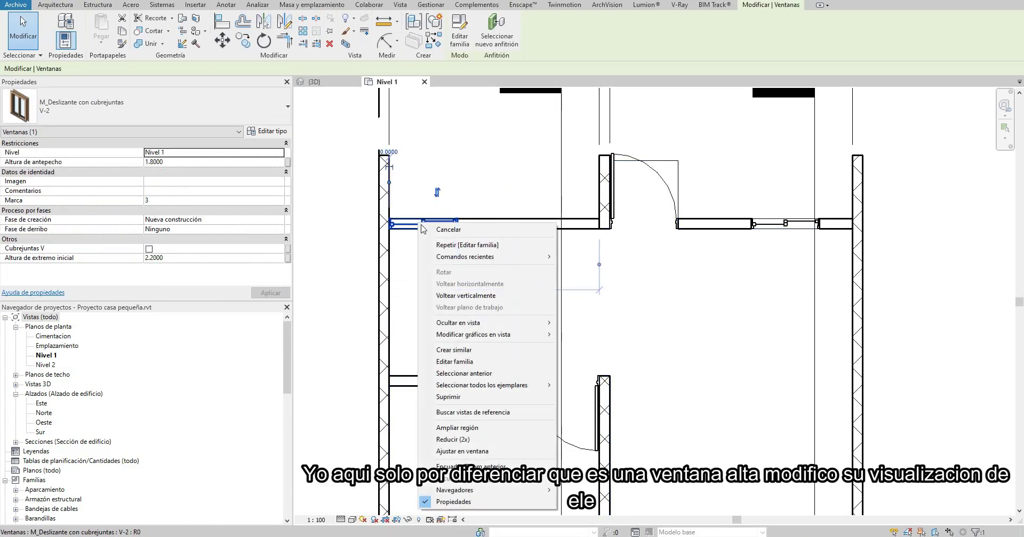
pyautogui.moveTo(472, 334)
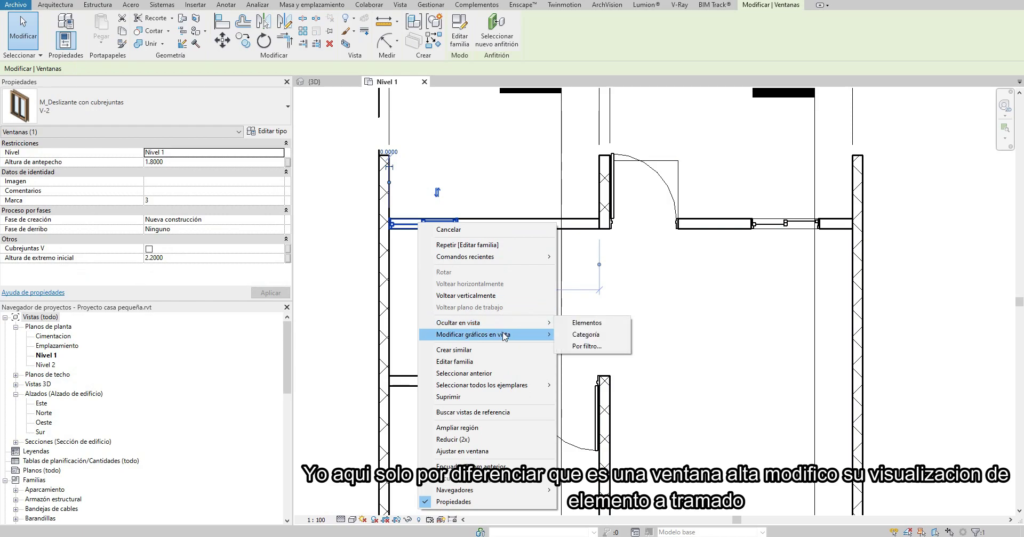
pyautogui.click(586, 323)
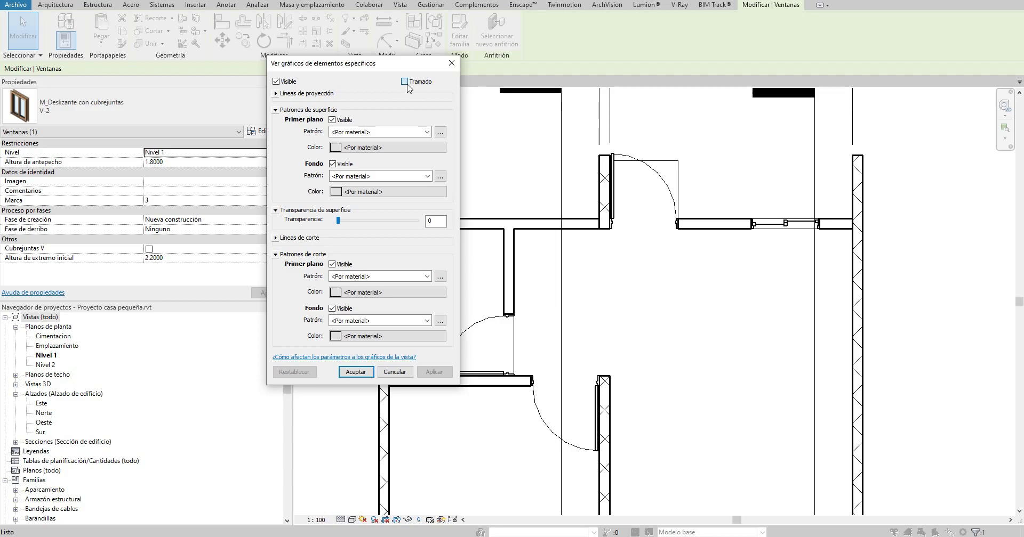
pyautogui.click(369, 377)
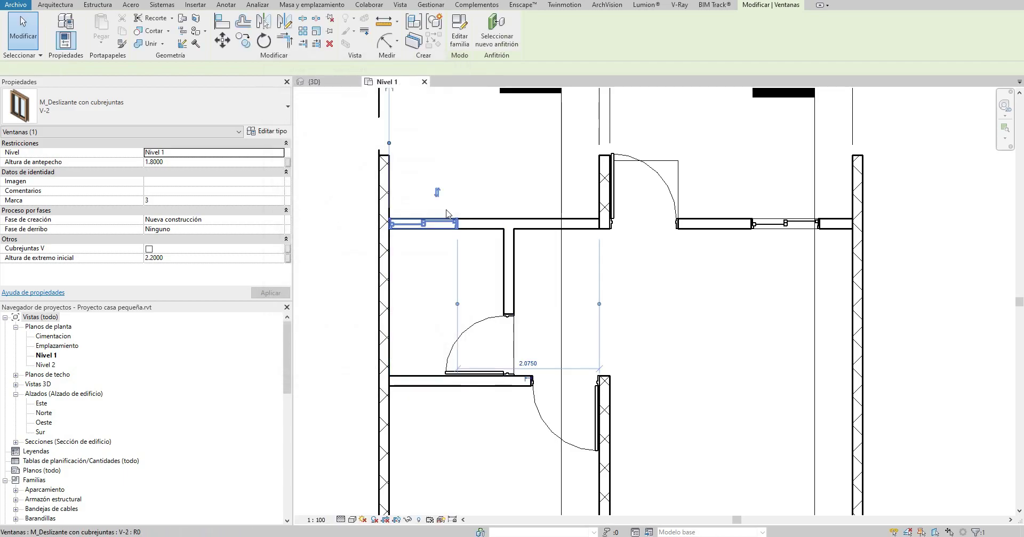
pyautogui.click(499, 197)
pyautogui.scroll(-2, 570, 276)
pyautogui.moveTo(569, 276); pyautogui.dragTo(527, 232, button='middle')
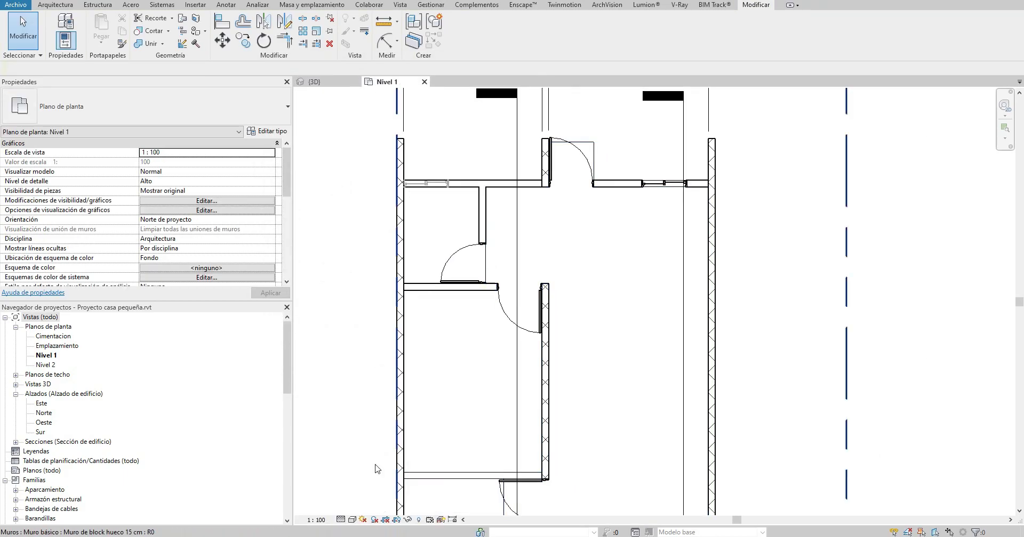
# Step: Set the Nivel 1 plan scale to 1:50 and orbit the house in {3D}
pyautogui.click(317, 520)
pyautogui.click(320, 437)
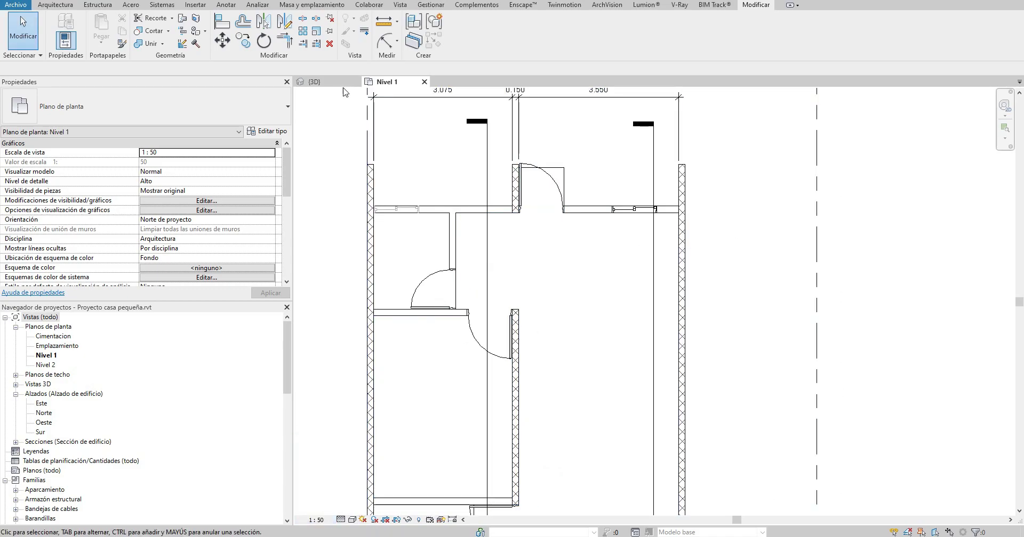
pyautogui.click(317, 81)
pyautogui.moveTo(756, 261); pyautogui.dragTo(560, 264, button='middle')
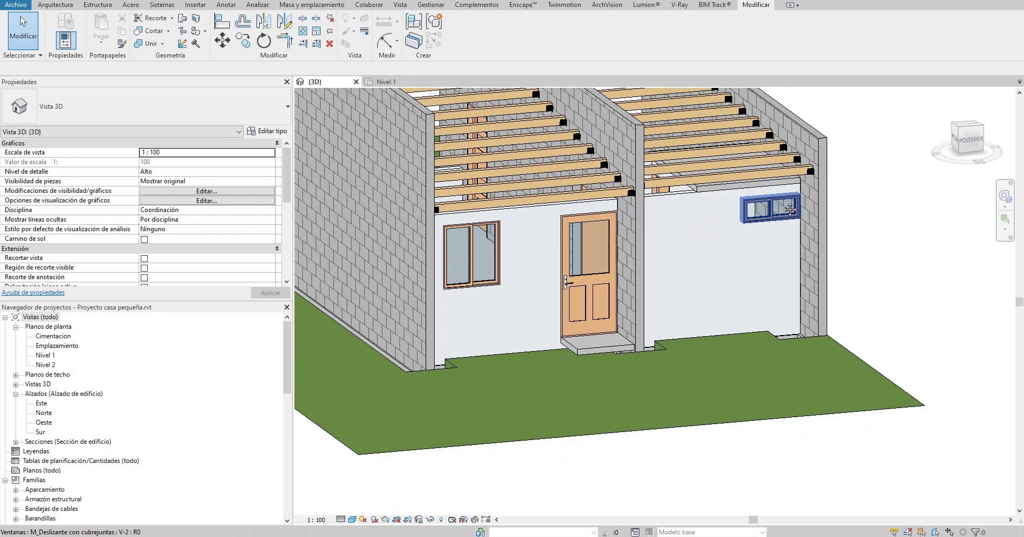
pyautogui.scroll(3, 778, 226)
pyautogui.scroll(-3, 786, 226)
pyautogui.keyDown('shift'); pyautogui.moveTo(786, 227); pyautogui.dragTo(748, 330, button='middle'); pyautogui.keyUp('shift')
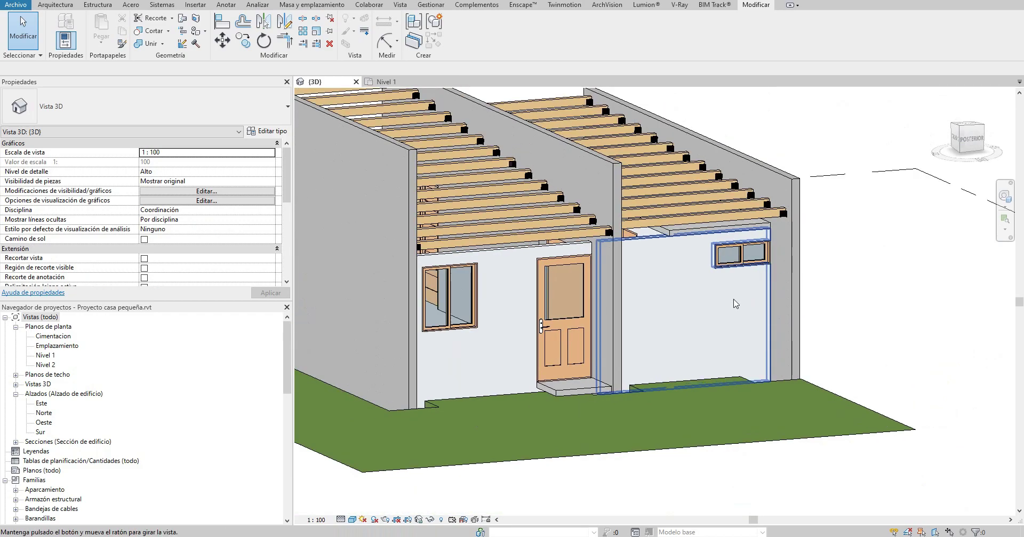
# Step: Return to the Nivel 1 plan and pan to show the lower rooms
pyautogui.click(400, 81)
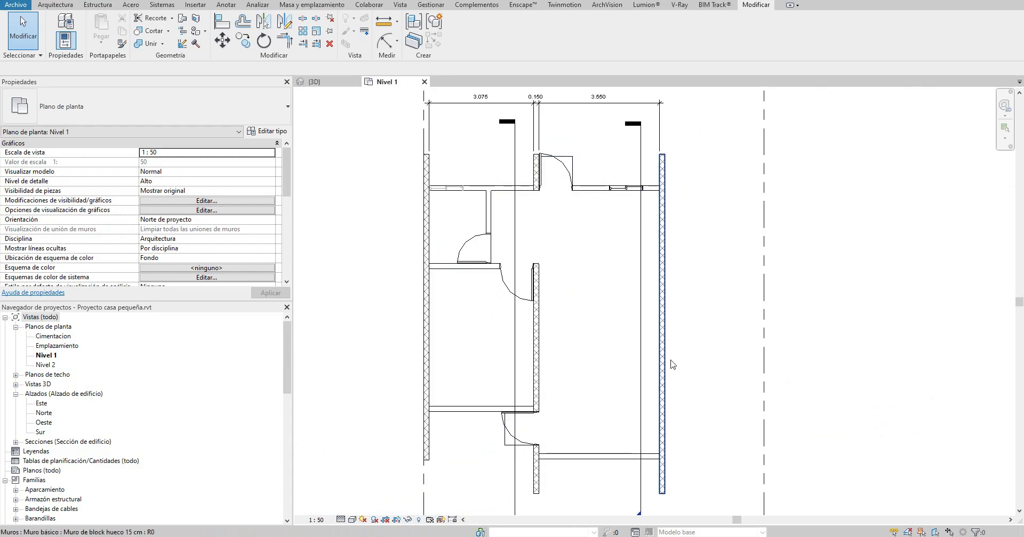
pyautogui.moveTo(669, 421); pyautogui.dragTo(663, 370, button='middle')
pyautogui.scroll(1, 511, 377)
pyautogui.scroll(1, 510, 377)
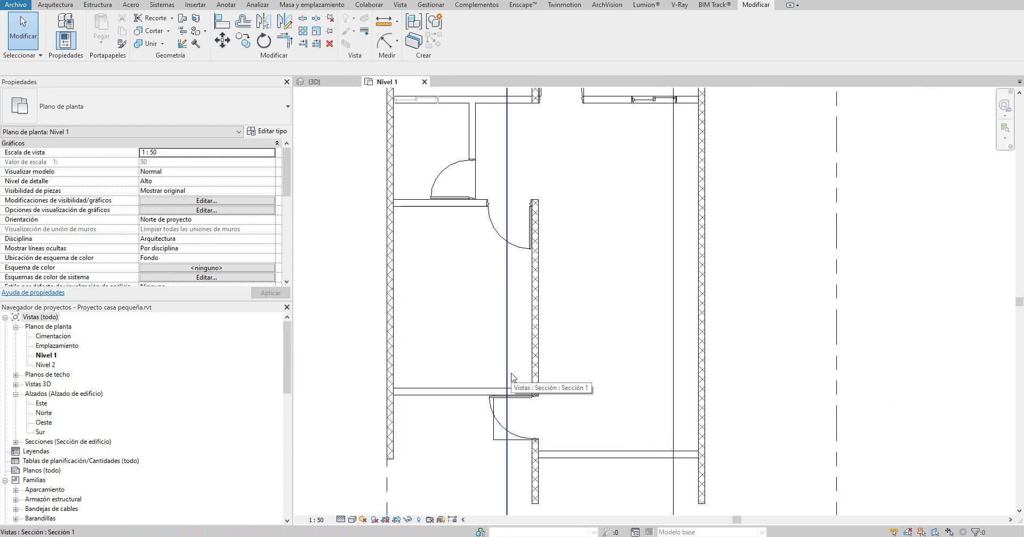
# Step: Start a Muro cortina wall with base offset 1.0 and wall joins set to Impedir
pyautogui.click(67, 6)
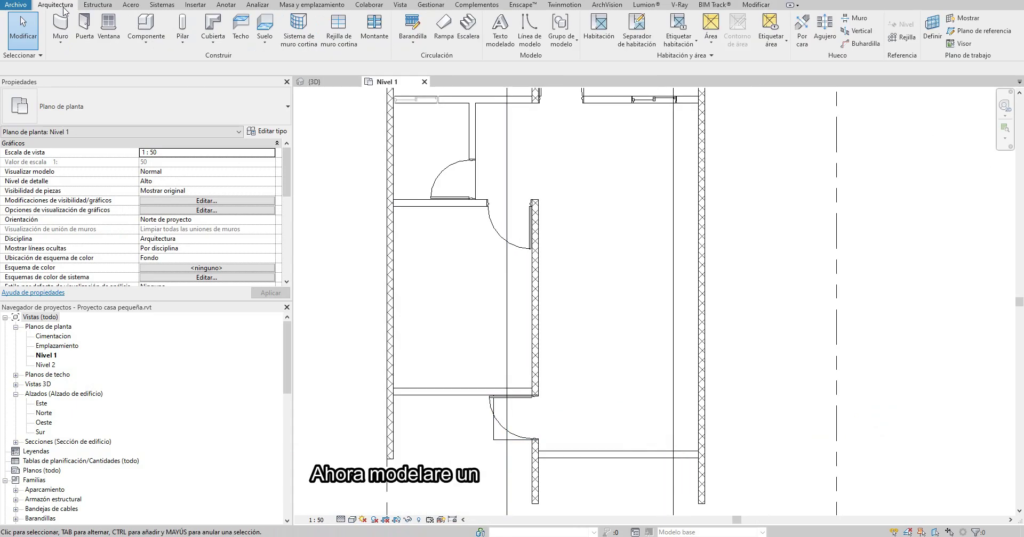
pyautogui.click(58, 24)
pyautogui.click(161, 106)
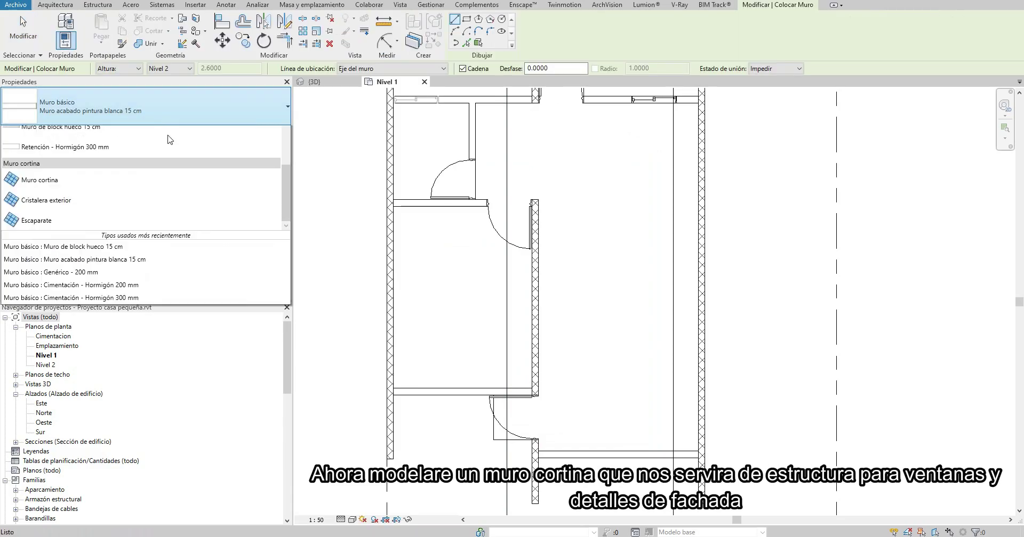
pyautogui.click(110, 294)
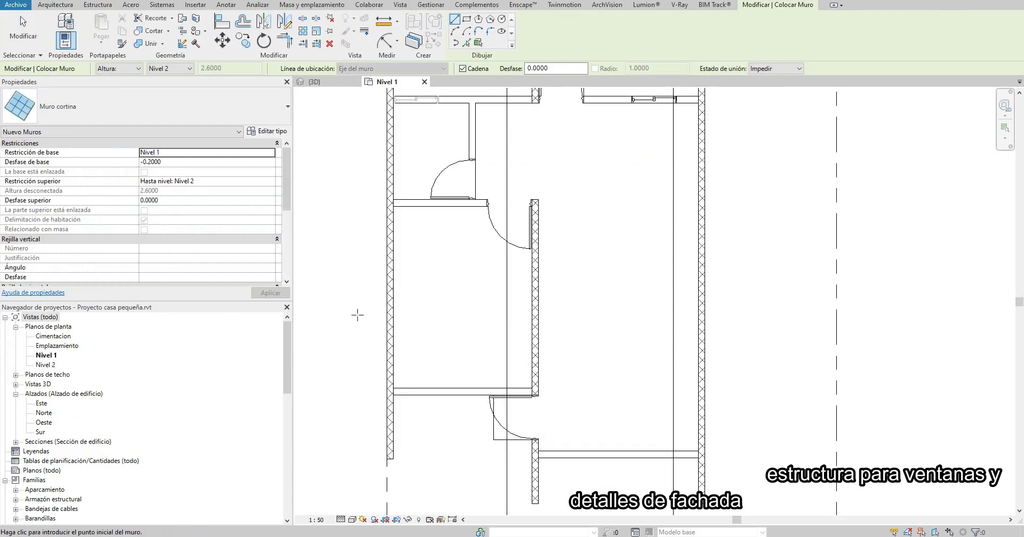
pyautogui.click(207, 162)
pyautogui.write('1')
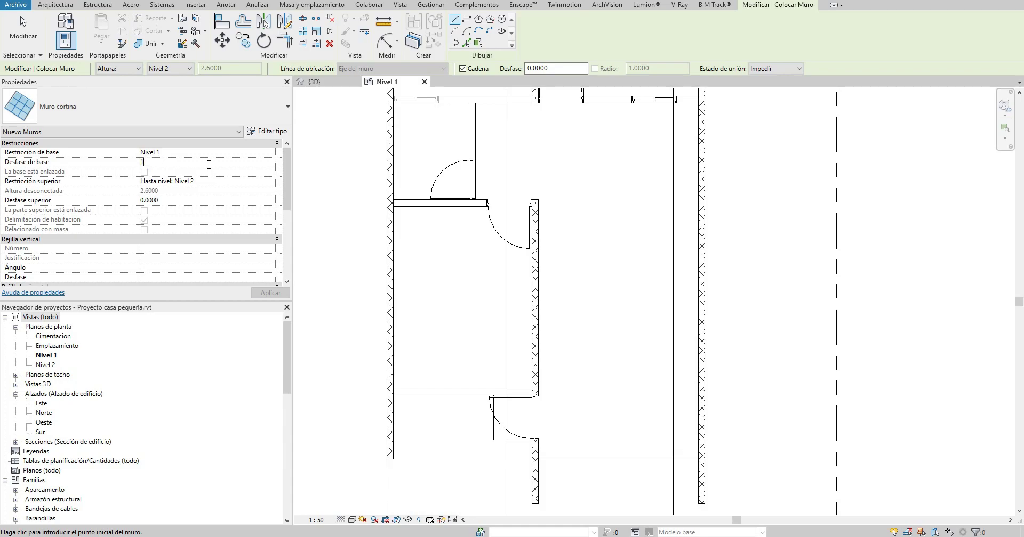
pyautogui.press('Return')
pyautogui.moveTo(438, 325); pyautogui.dragTo(410, 272, button='middle')
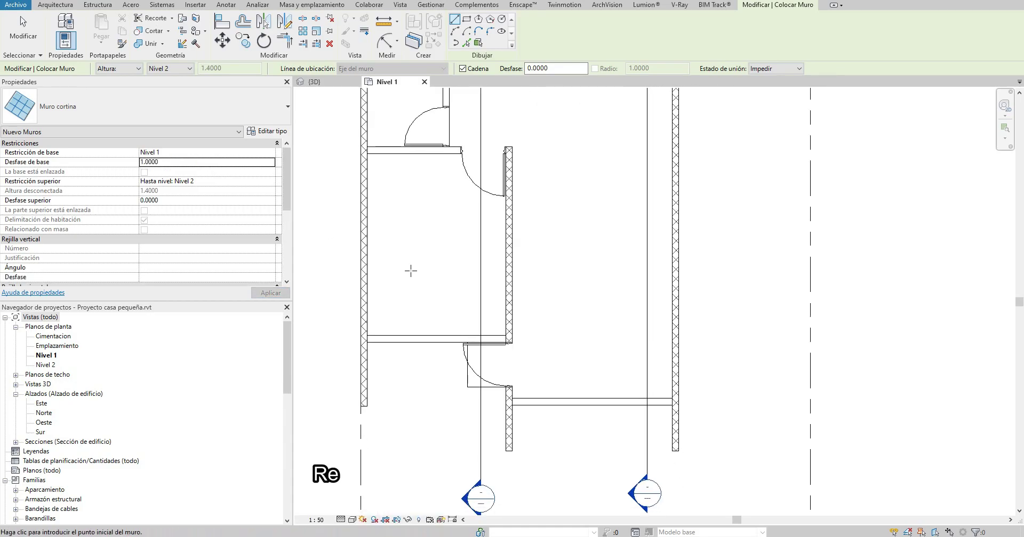
pyautogui.click(766, 71)
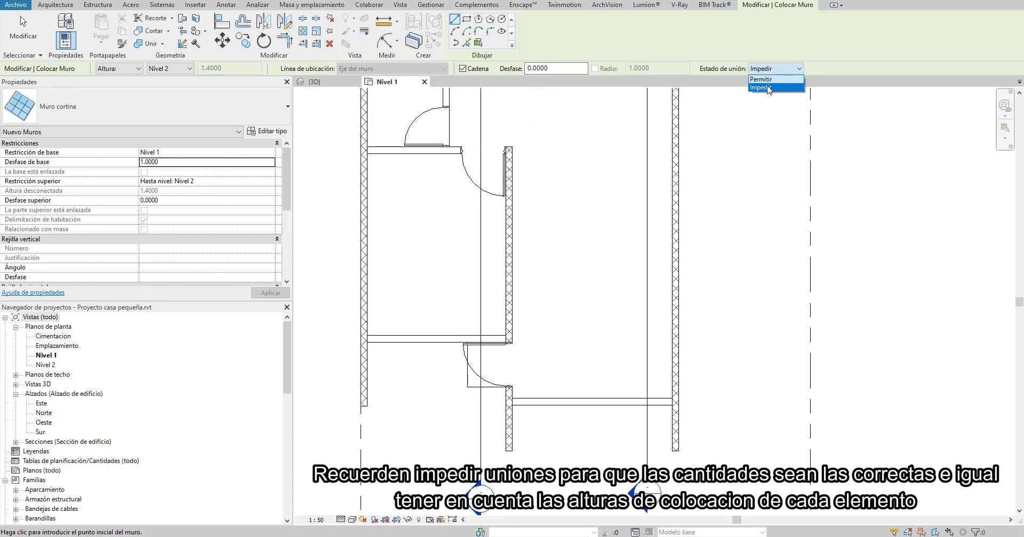
pyautogui.scroll(2, 380, 327)
pyautogui.scroll(1, 373, 336)
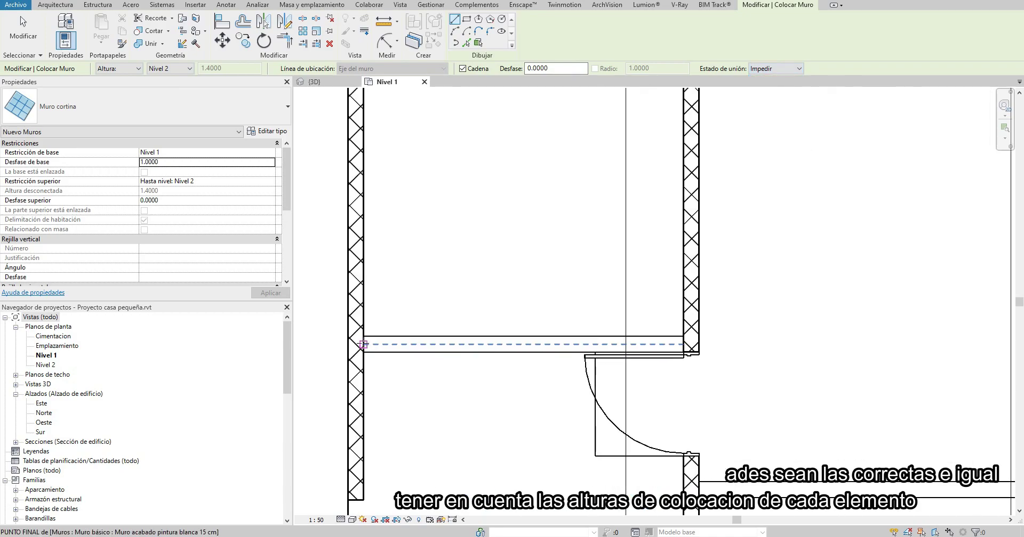
# Step: Draw two curtain walls spanning the front of the left and right rooms
pyautogui.click(363, 344)
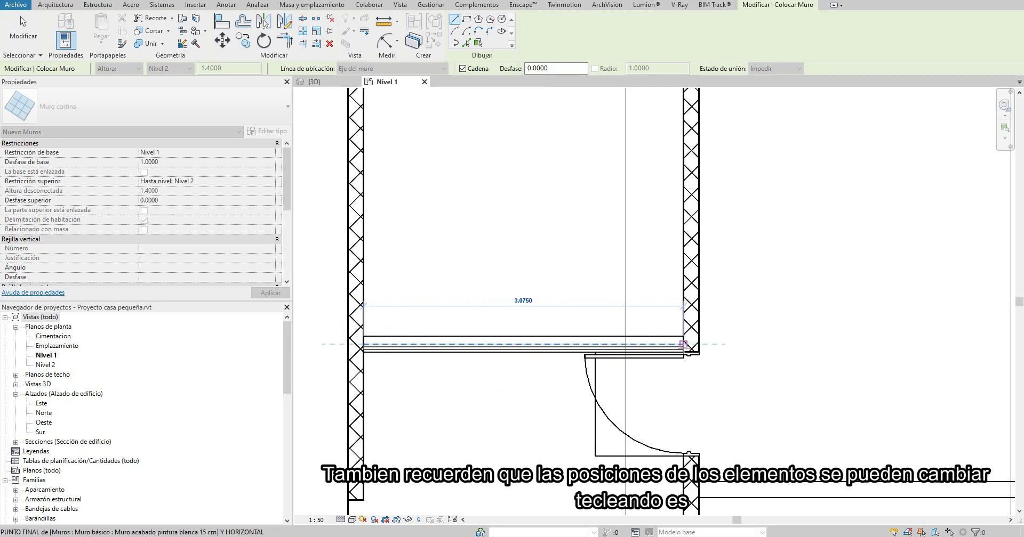
pyautogui.click(682, 344)
pyautogui.moveTo(773, 403); pyautogui.dragTo(696, 350, button='middle')
pyautogui.press('Escape')
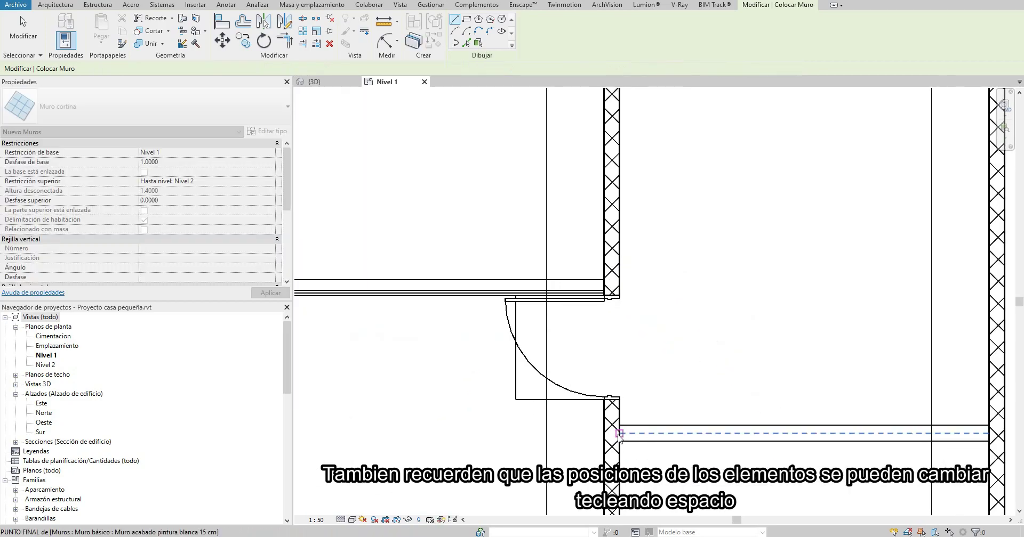
pyautogui.click(619, 434)
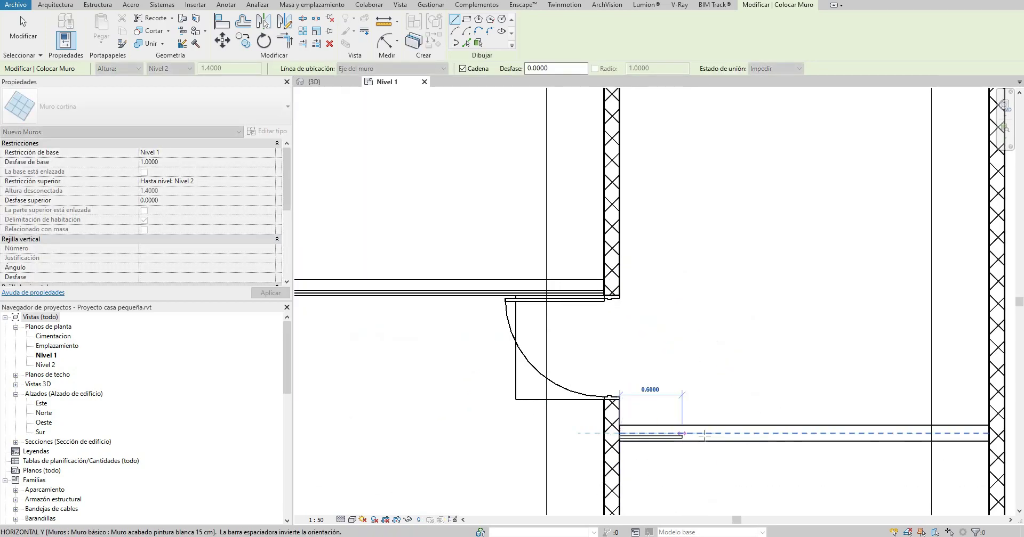
pyautogui.click(988, 433)
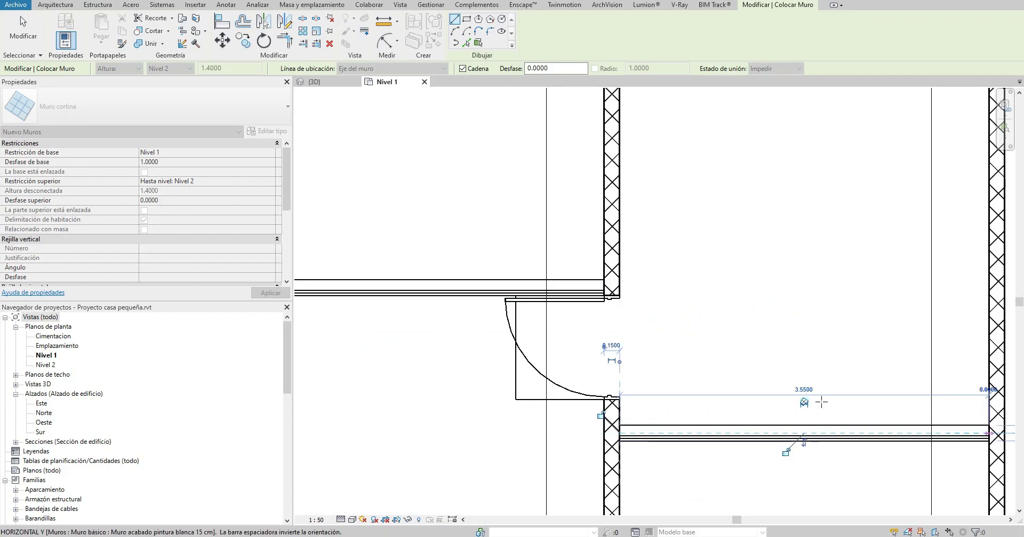
pyautogui.click(15, 36)
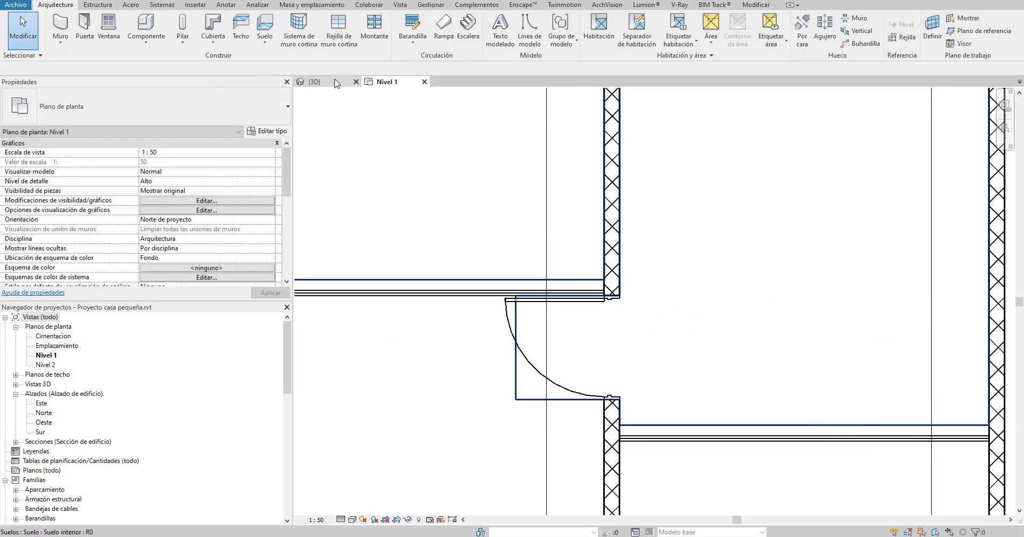
# Step: View the house in 3D and select both new curtain walls for type editing
pyautogui.click(314, 82)
pyautogui.moveTo(437, 152)
pyautogui.keyDown('shift'); pyautogui.mouseDown(button='middle')
pyautogui.moveTo(794, 328)
pyautogui.moveTo(721, 250)
pyautogui.mouseUp(button='middle'); pyautogui.keyUp('shift')
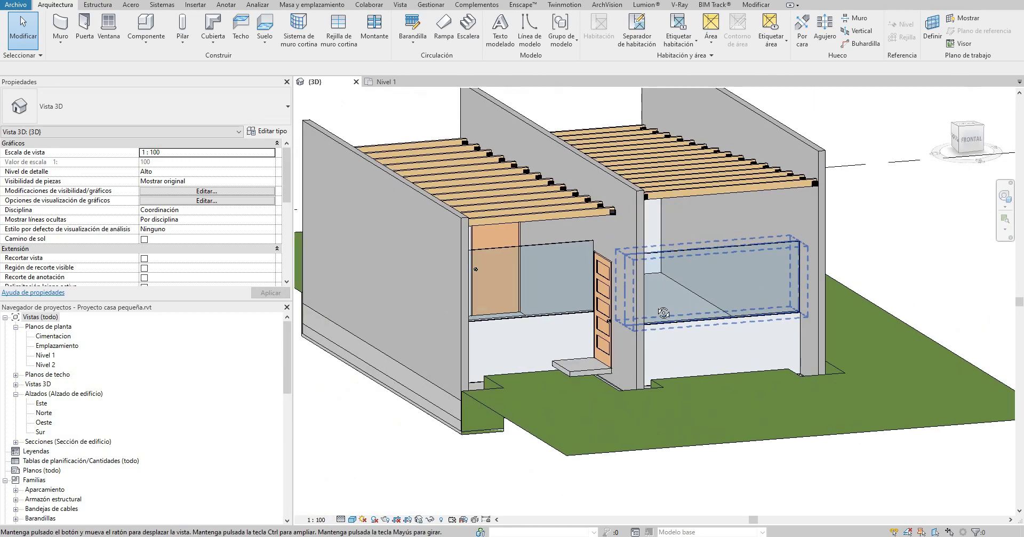
pyautogui.scroll(3, 721, 251)
pyautogui.click(672, 238)
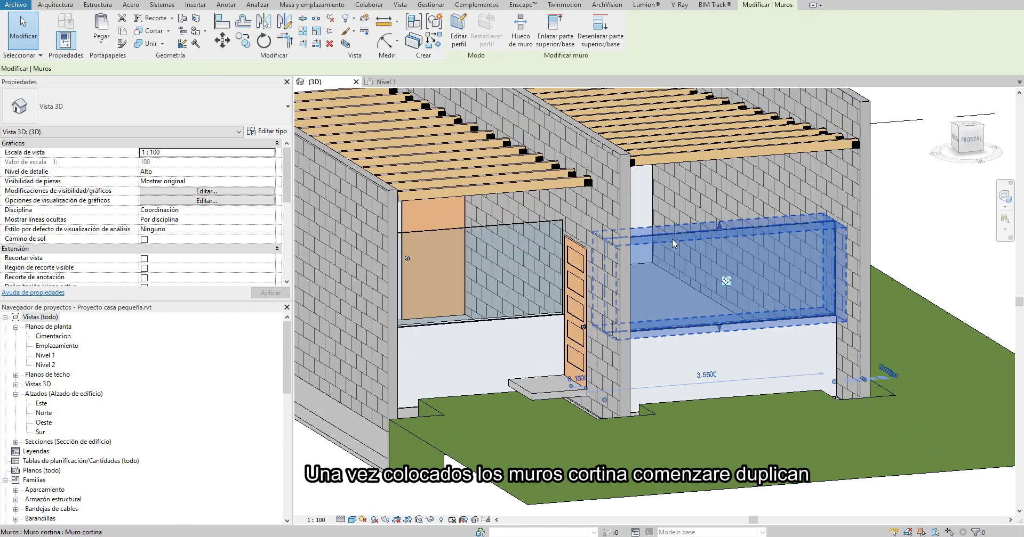
pyautogui.keyDown('ctrl'); pyautogui.moveTo(671, 239); pyautogui.dragTo(541, 230); pyautogui.keyUp('ctrl')
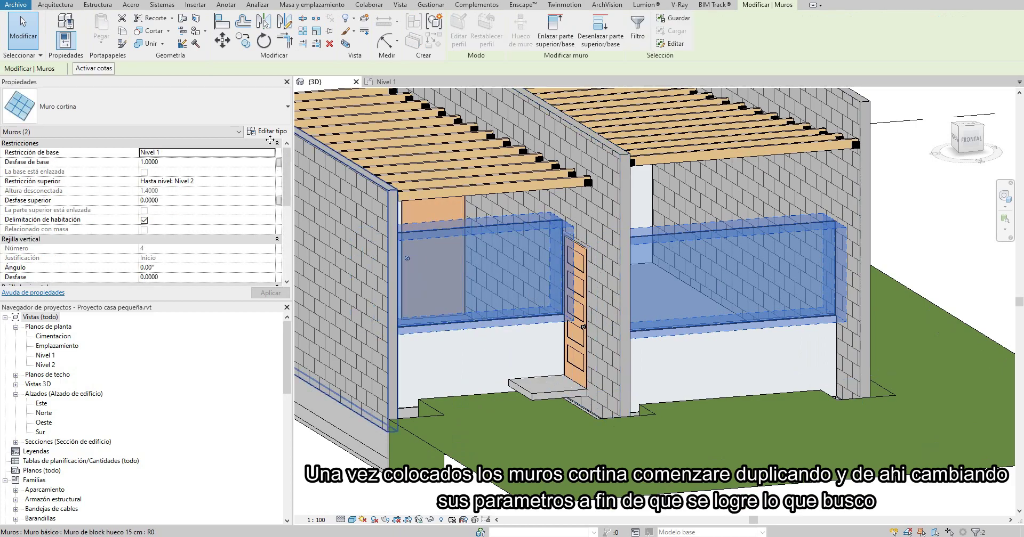
pyautogui.click(269, 131)
# Step: Duplicate the type as Estructura de madera with Vacío panels and continuous border and horizontal grid joins
pyautogui.click(385, 129)
pyautogui.write('Estructura de madera')
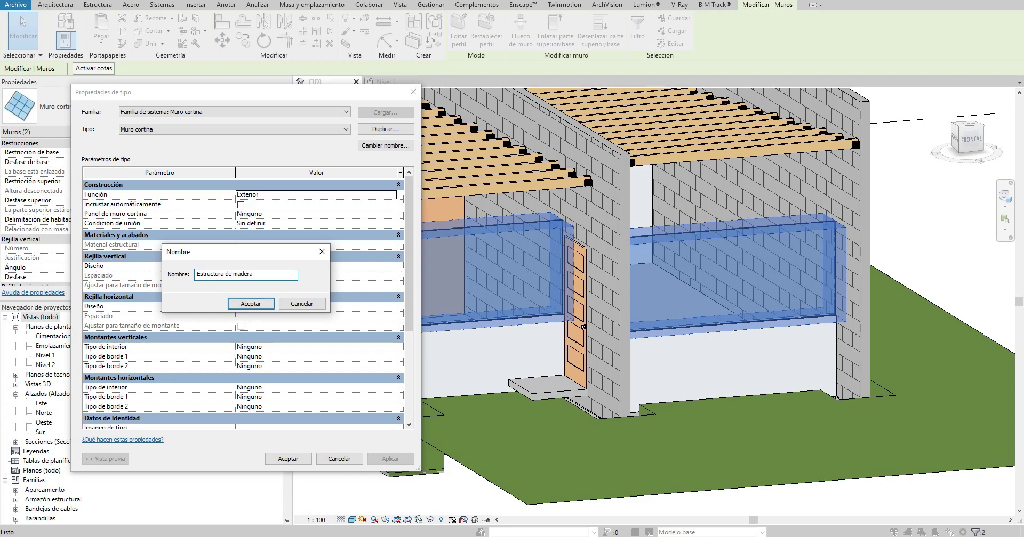
pyautogui.click(251, 303)
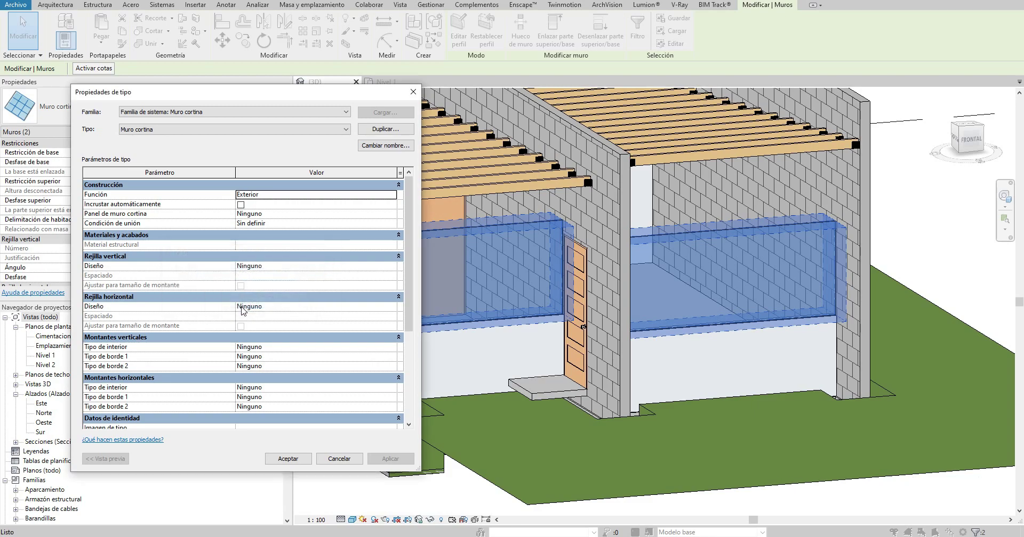
pyautogui.click(392, 213)
pyautogui.scroll(-3, 295, 261)
pyautogui.scroll(-3, 295, 267)
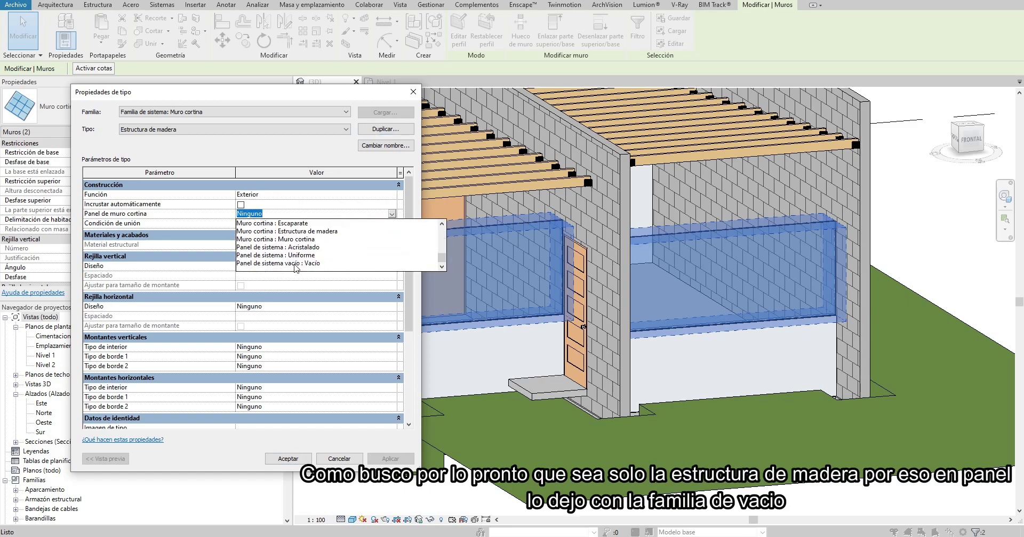
pyautogui.click(292, 263)
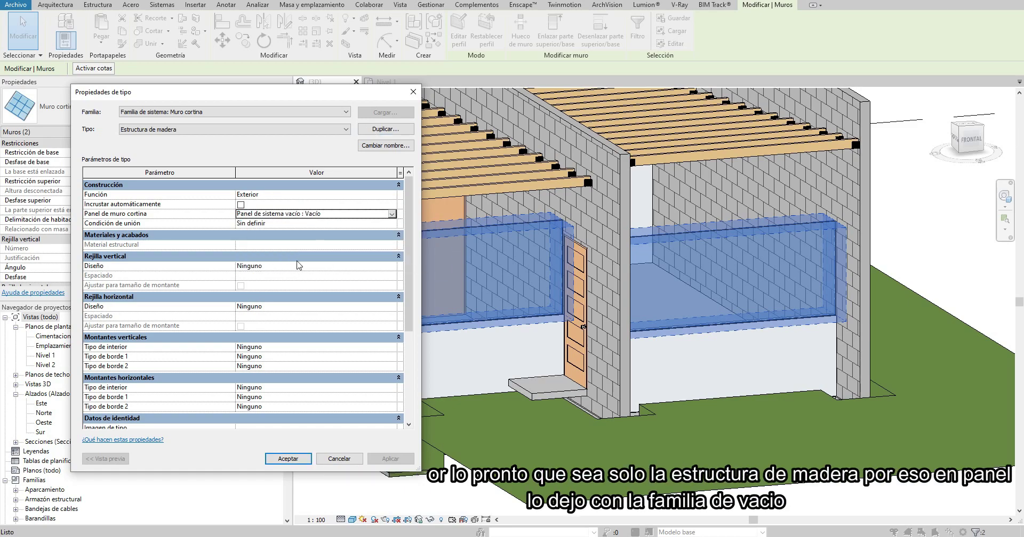
pyautogui.click(391, 225)
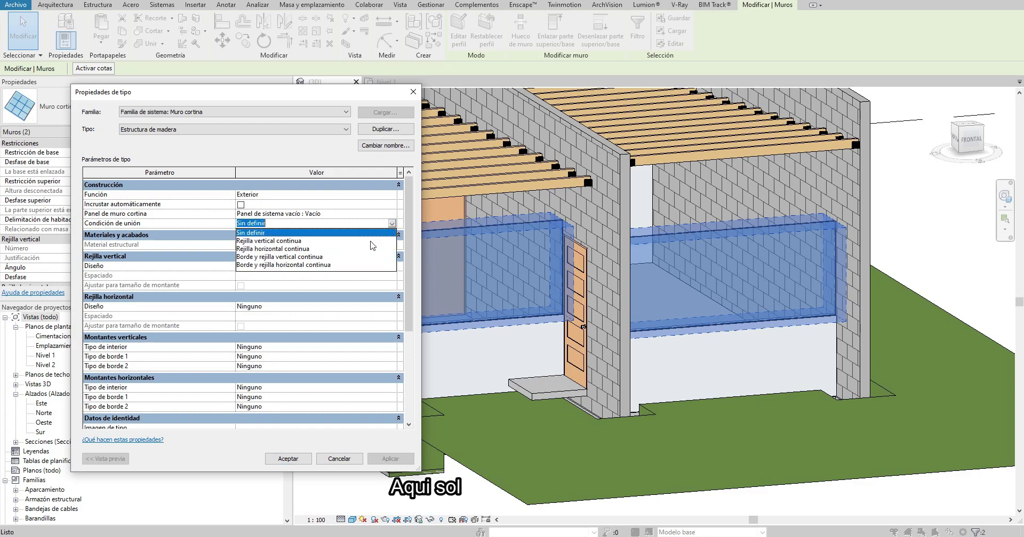
pyautogui.click(313, 265)
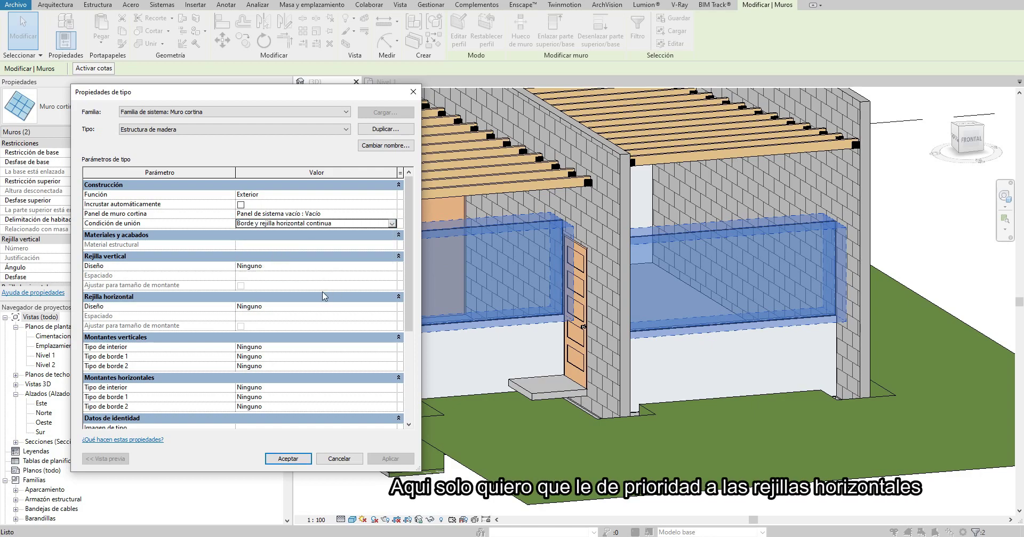
# Step: Set the vertical grid layout to Espaciado máximo with 1 m spacing
pyautogui.scroll(-1, 356, 272)
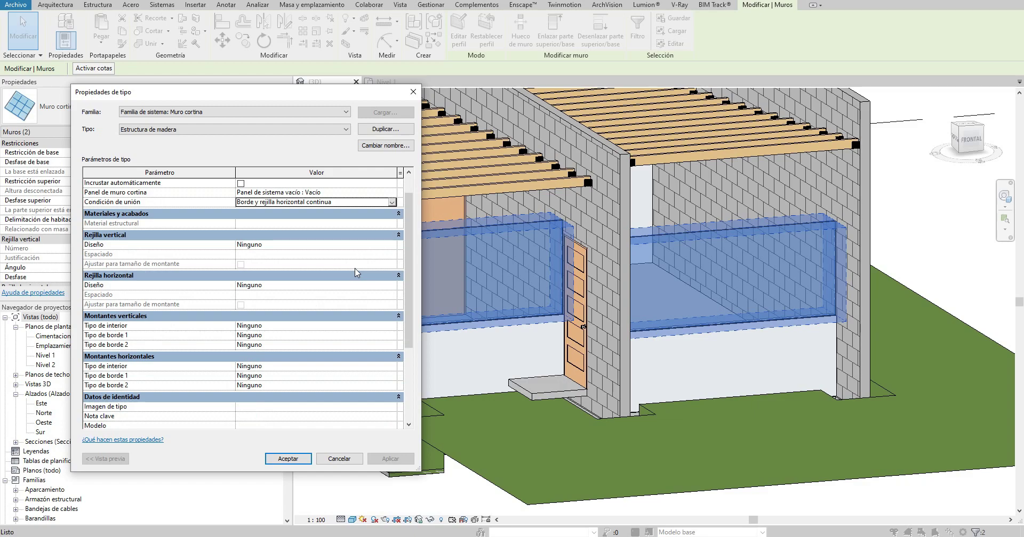
pyautogui.click(267, 244)
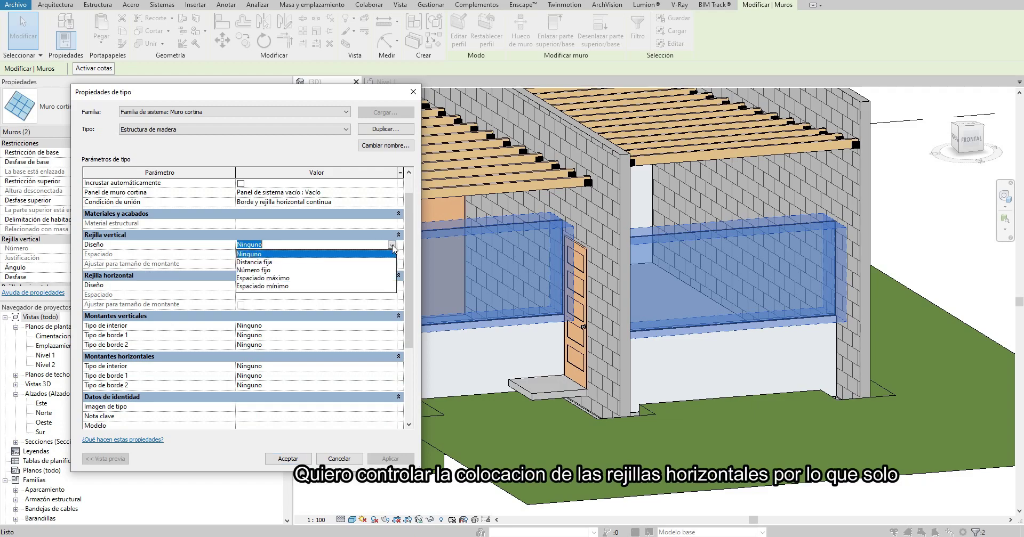
pyautogui.click(268, 279)
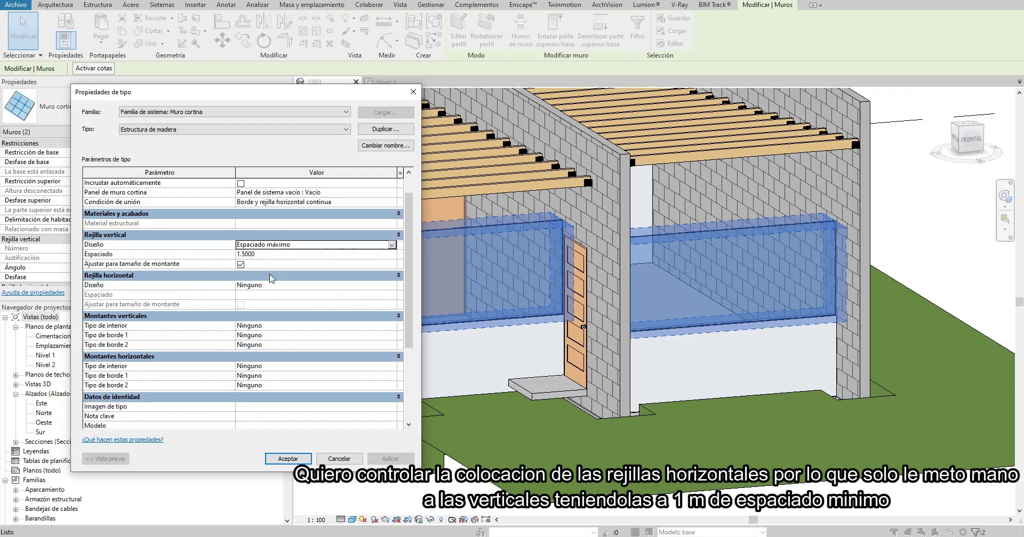
pyautogui.click(269, 255)
pyautogui.write('1')
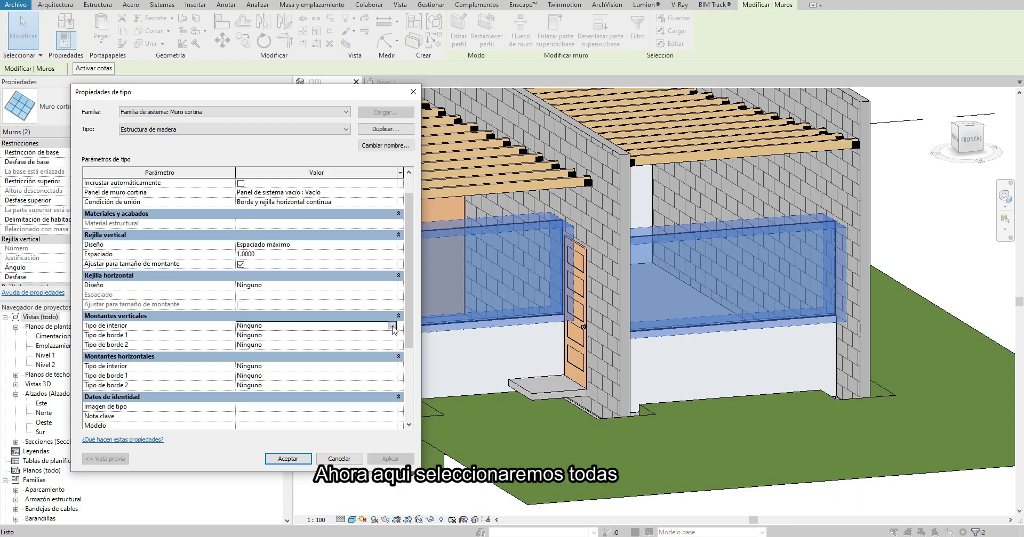
# Step: Make the interior and both border vertical mullions 50 x 150mm rectangular
pyautogui.click(388, 326)
pyautogui.click(315, 360)
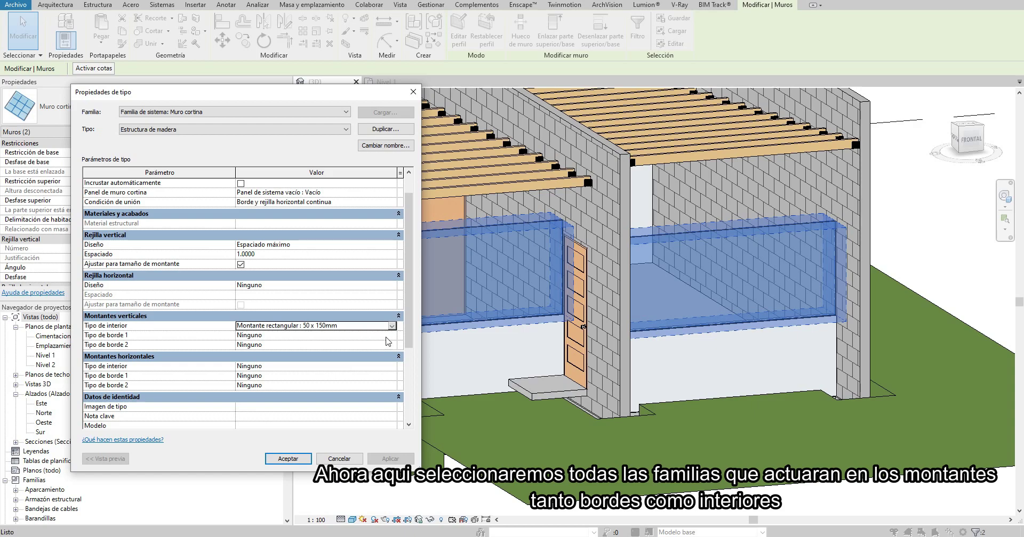
pyautogui.click(391, 335)
pyautogui.scroll(-1, 315, 379)
pyautogui.click(315, 376)
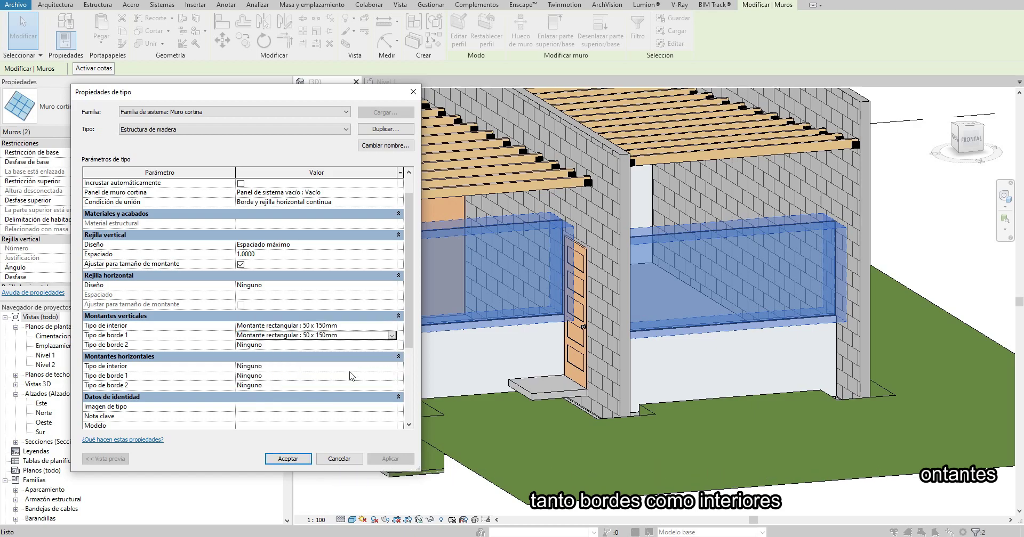
pyautogui.click(392, 344)
pyautogui.scroll(-1, 300, 388)
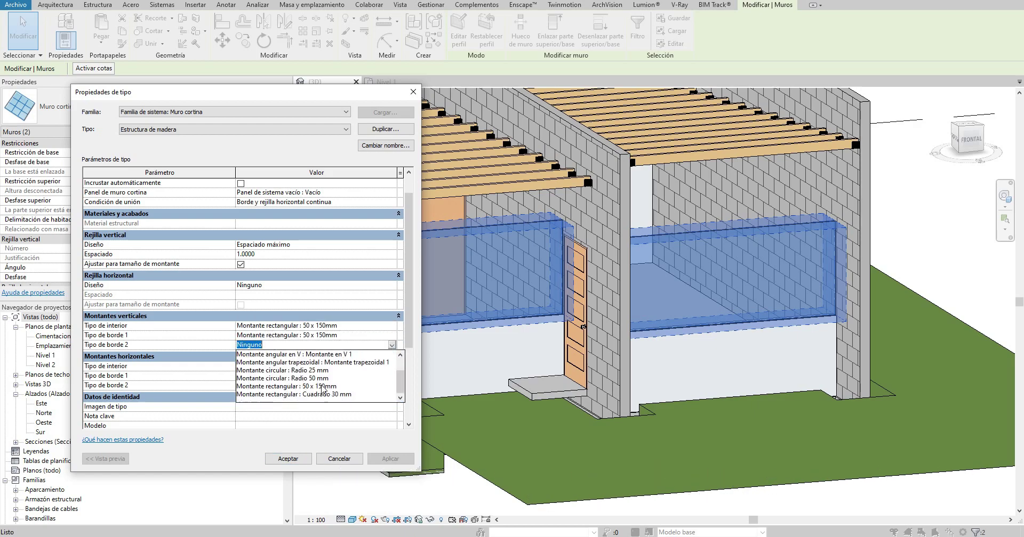
pyautogui.click(322, 393)
# Step: Make the interior and both border horizontal mullions 50 x 150mm, then apply the type
pyautogui.click(391, 367)
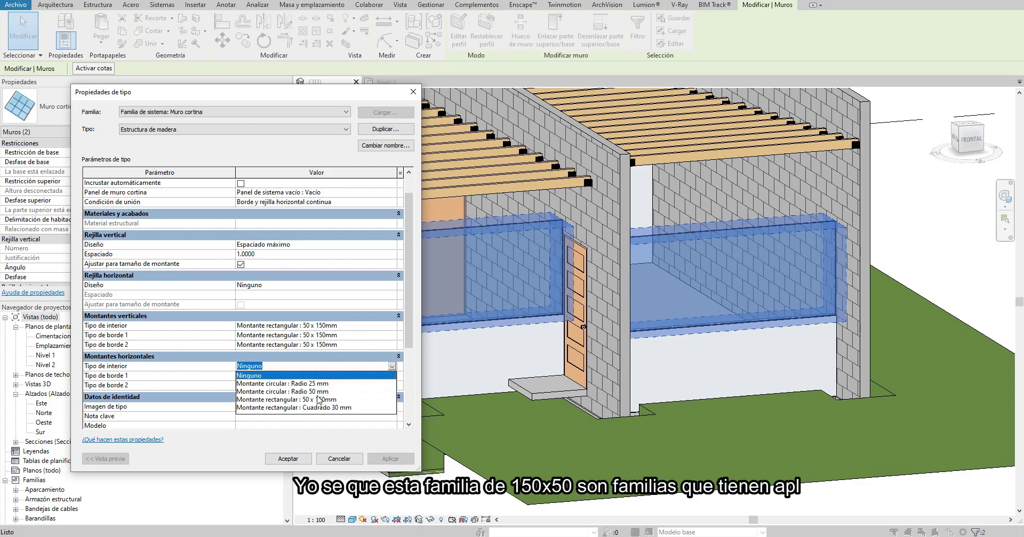
pyautogui.click(319, 400)
pyautogui.click(392, 375)
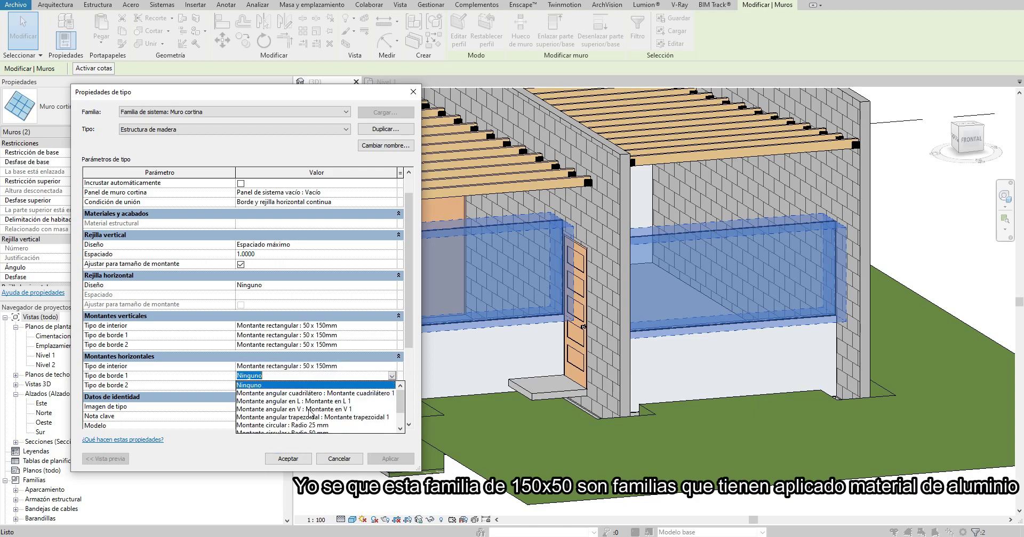
pyautogui.click(325, 409)
pyautogui.click(392, 385)
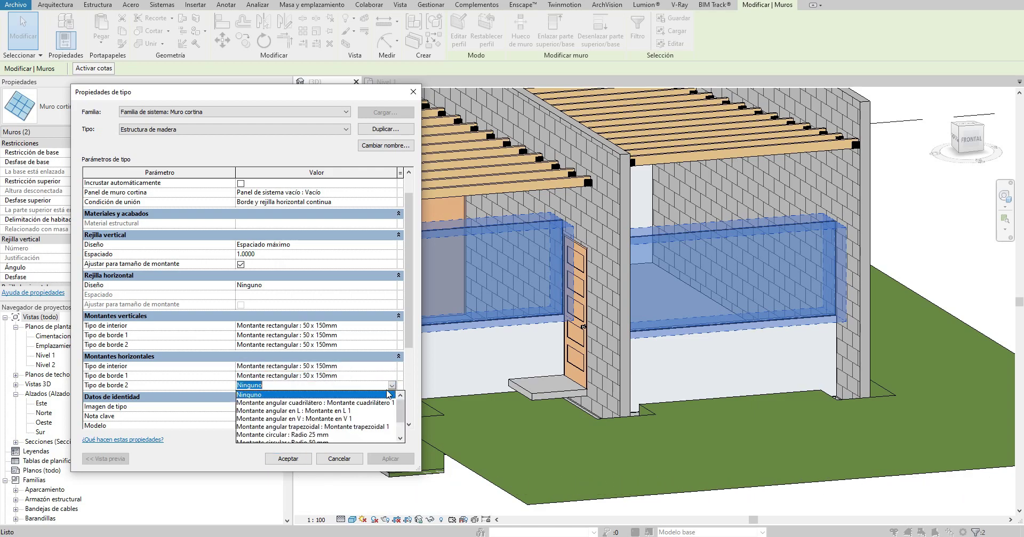
pyautogui.click(314, 427)
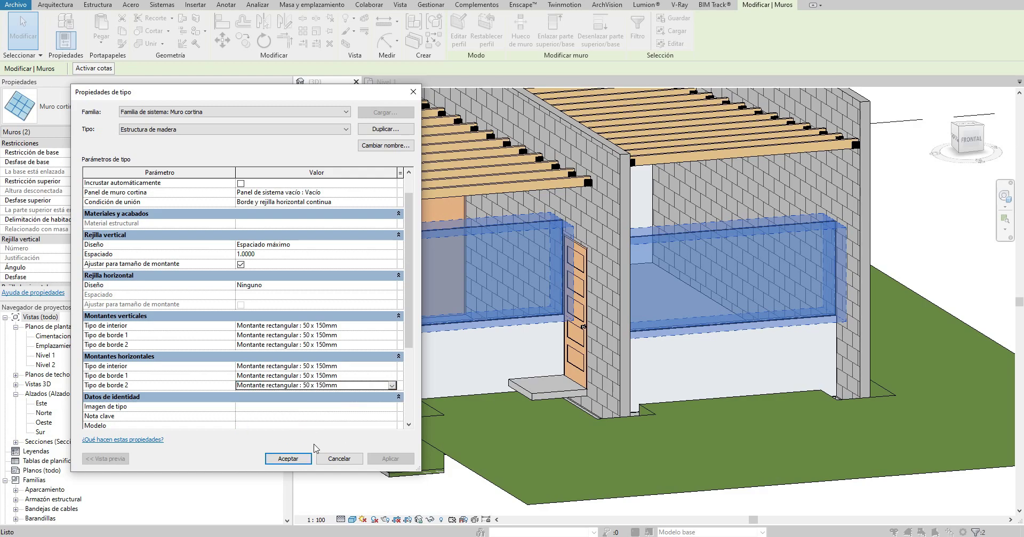
pyautogui.click(288, 459)
# Step: Inspect the new mullions in 3D, clear the selection, and scroll the Project Browser to Familias
pyautogui.keyDown('shift'); pyautogui.moveTo(648, 406); pyautogui.dragTo(807, 373, button='middle'); pyautogui.keyUp('shift')
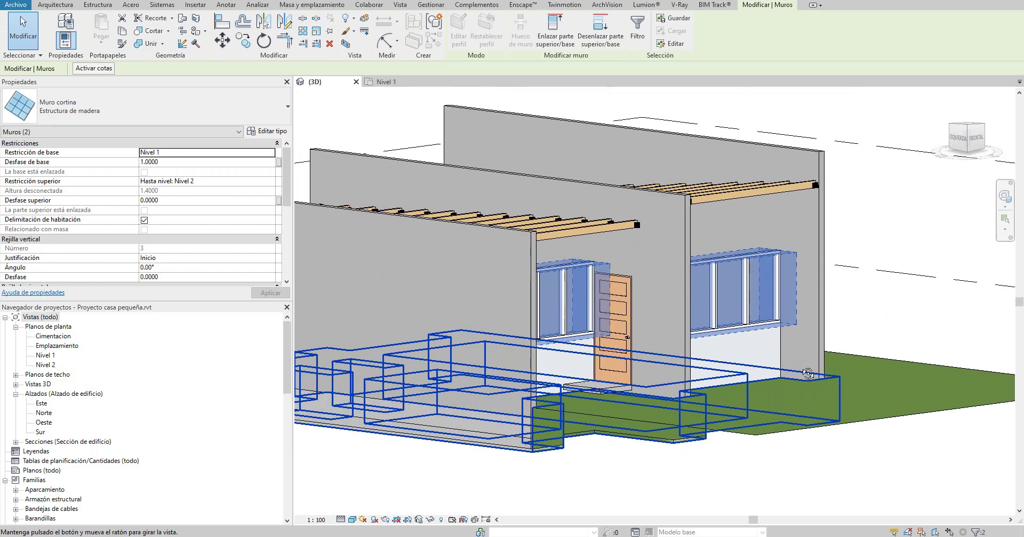
pyautogui.press('Escape')
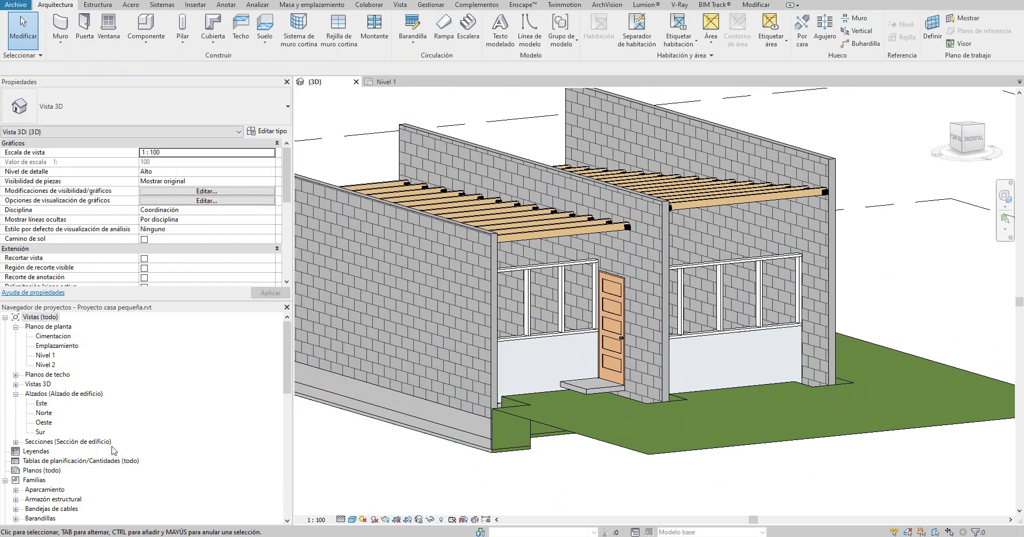
pyautogui.scroll(-5, 109, 453)
pyautogui.scroll(-5, 98, 457)
pyautogui.scroll(-5, 85, 462)
pyautogui.scroll(-5, 72, 469)
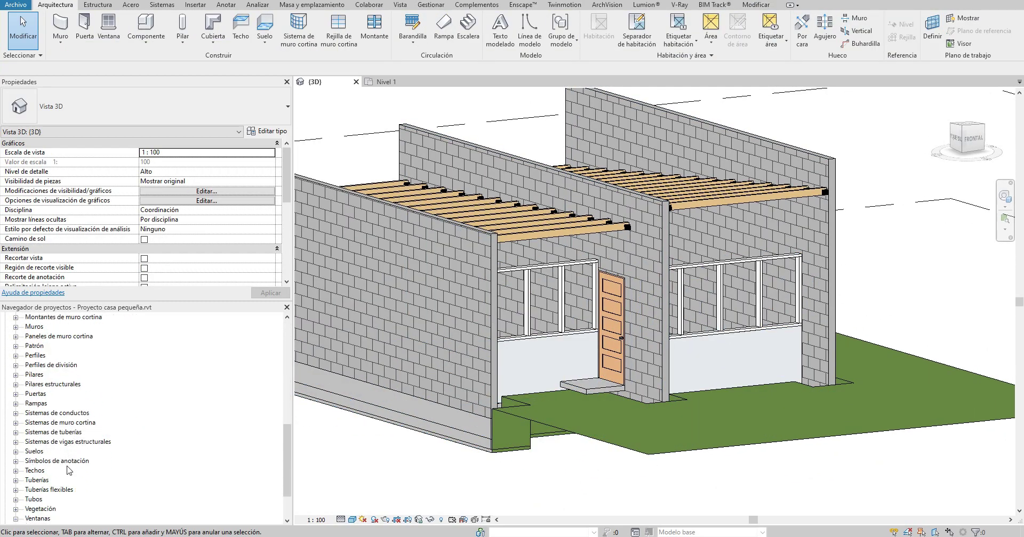
pyautogui.scroll(-1, 68, 470)
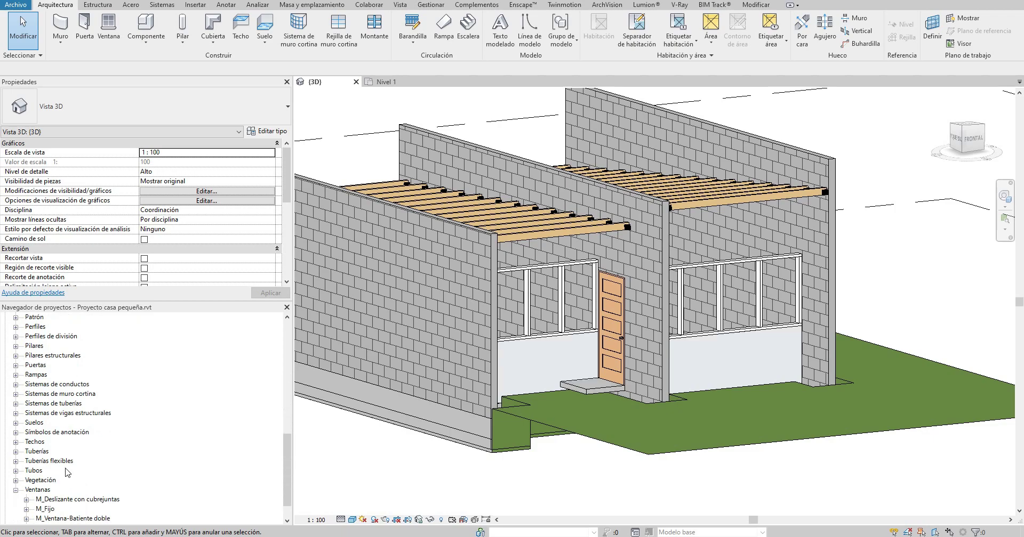
pyautogui.click(15, 491)
pyautogui.scroll(2, 34, 377)
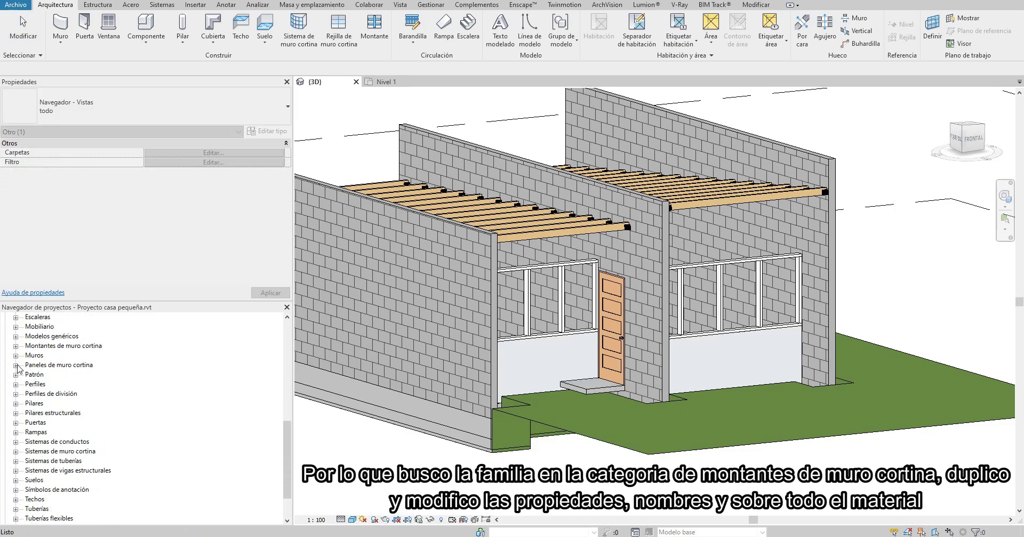
# Step: Duplicate the 50 x 150mm type under Montantes de muro cortina > Montante rectangular
pyautogui.click(16, 346)
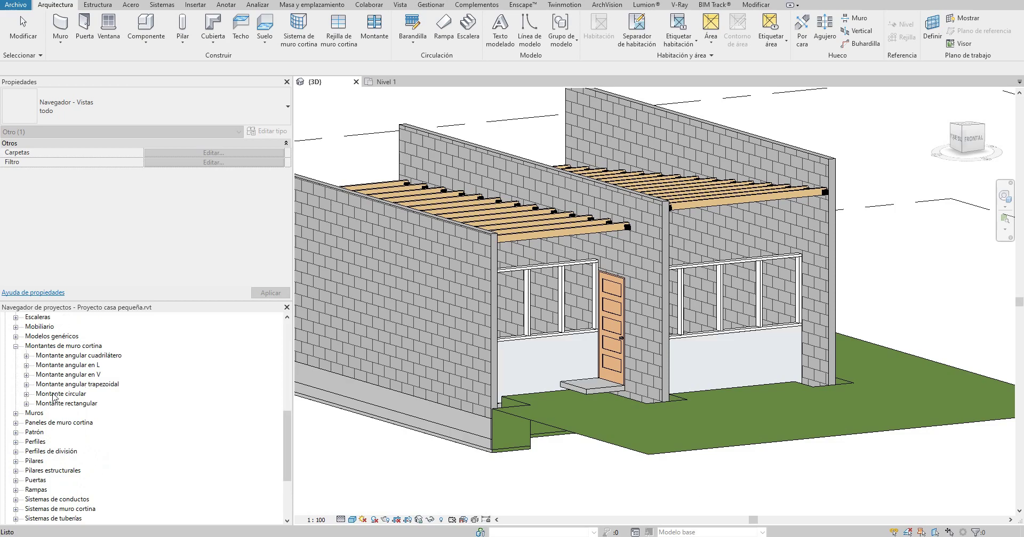
pyautogui.click(26, 403)
pyautogui.click(64, 414)
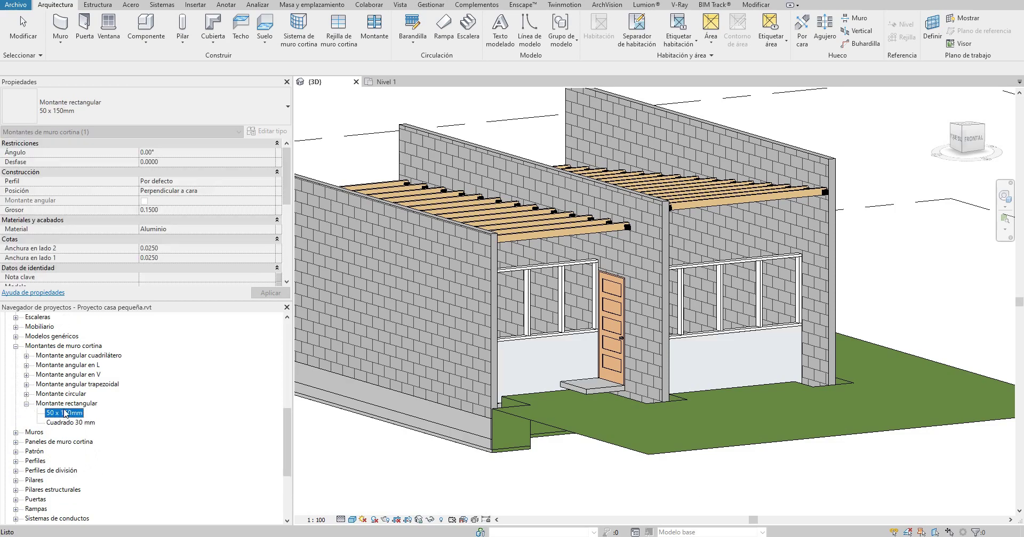
pyautogui.rightClick(64, 414)
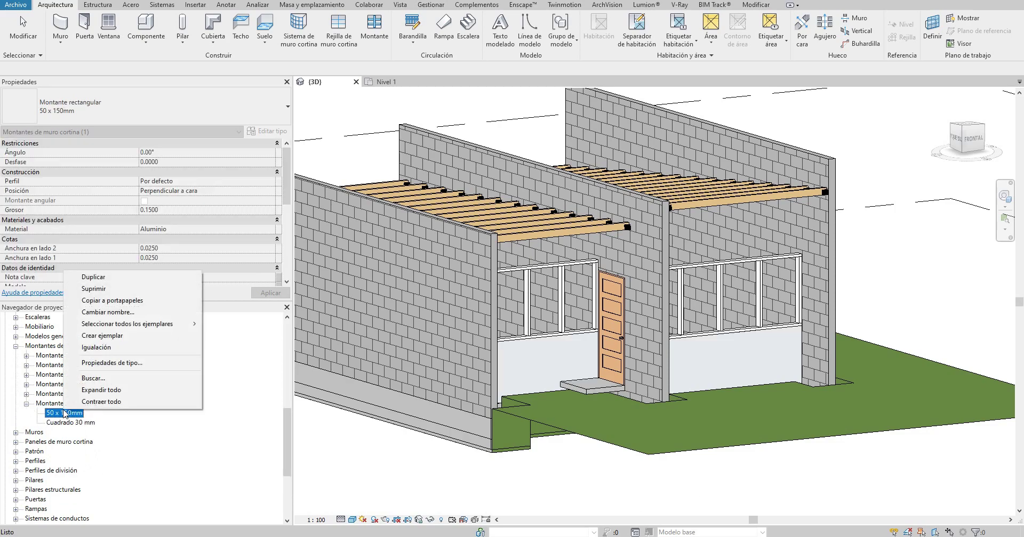
pyautogui.click(96, 277)
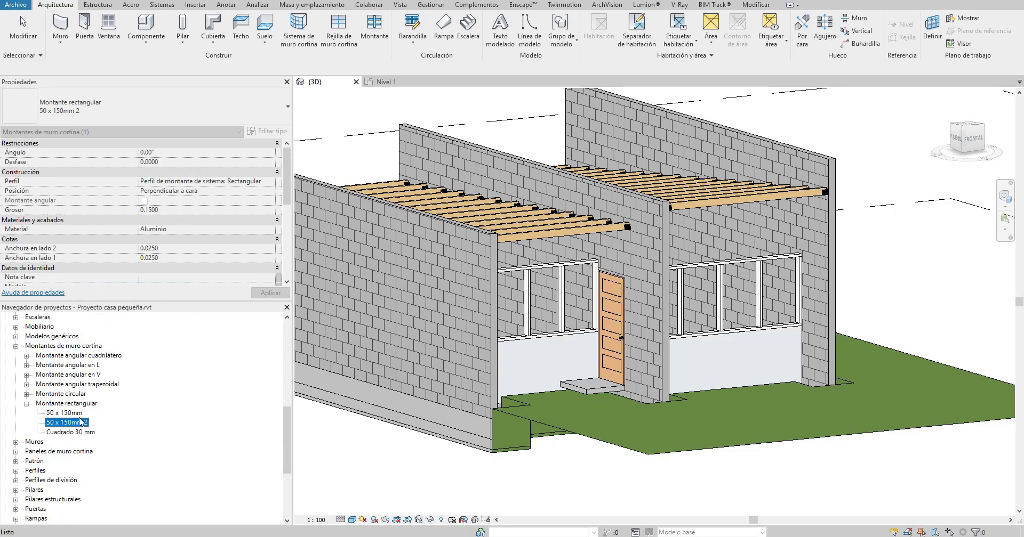
# Step: Rename the types to 50 x 150mm madera and 50 x 150mm, then open madera's type properties
pyautogui.rightClick(78, 417)
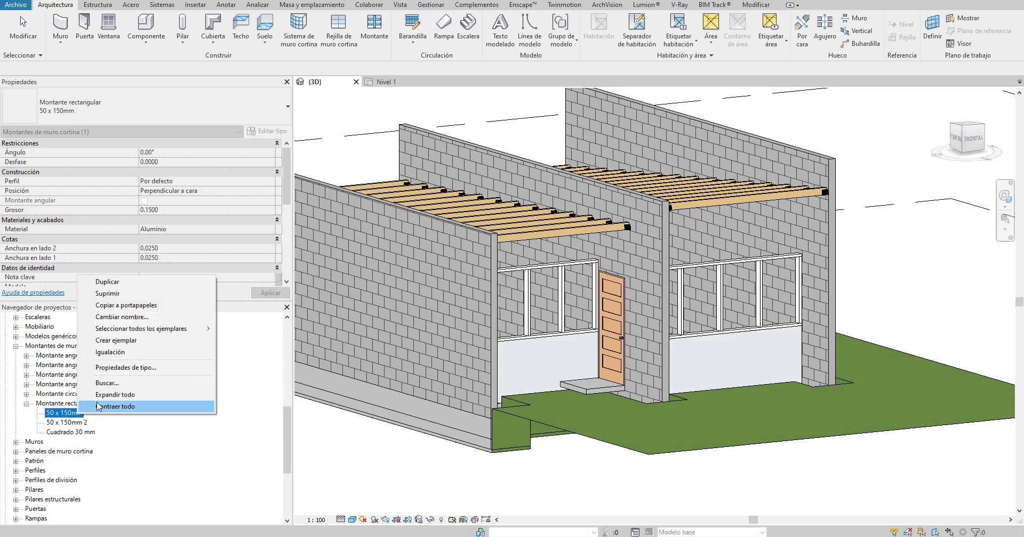
pyautogui.click(119, 318)
pyautogui.write('madera')
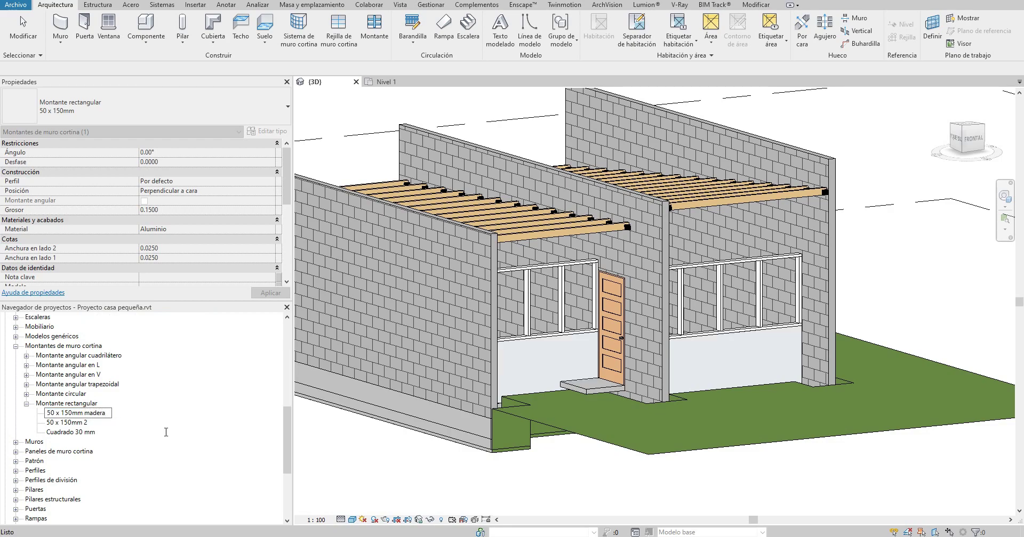
pyautogui.press('Return')
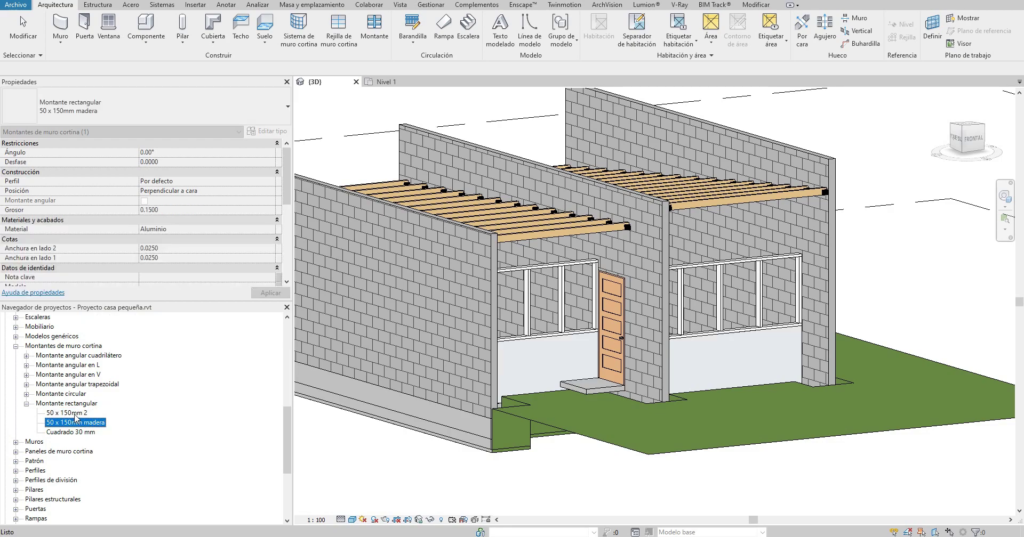
pyautogui.rightClick(75, 414)
pyautogui.click(109, 318)
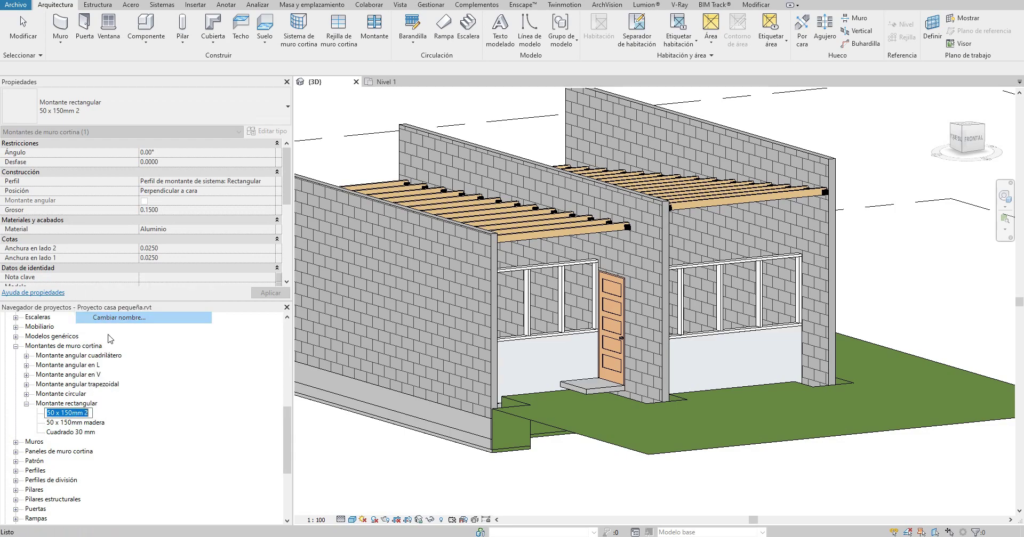
pyautogui.rightClick(98, 424)
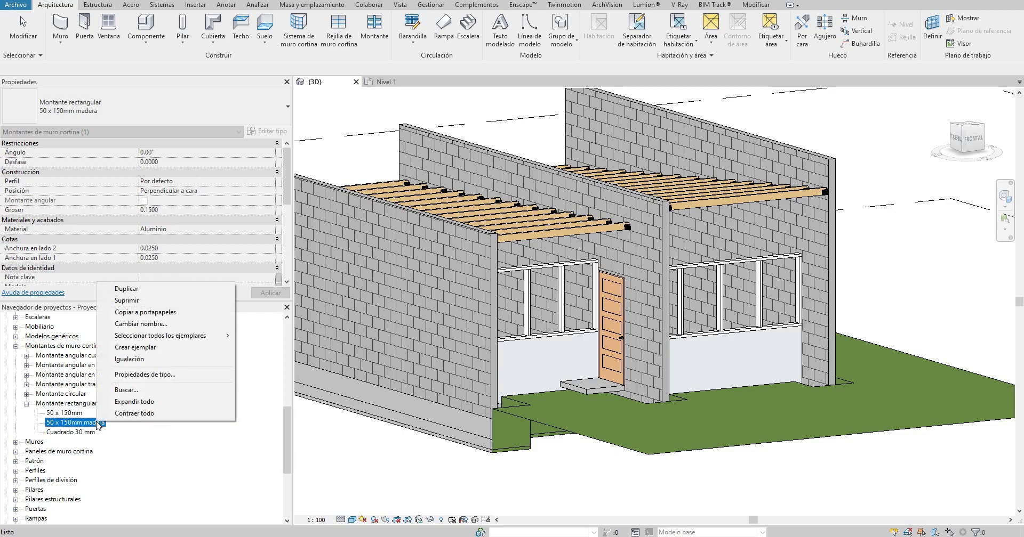
pyautogui.click(144, 343)
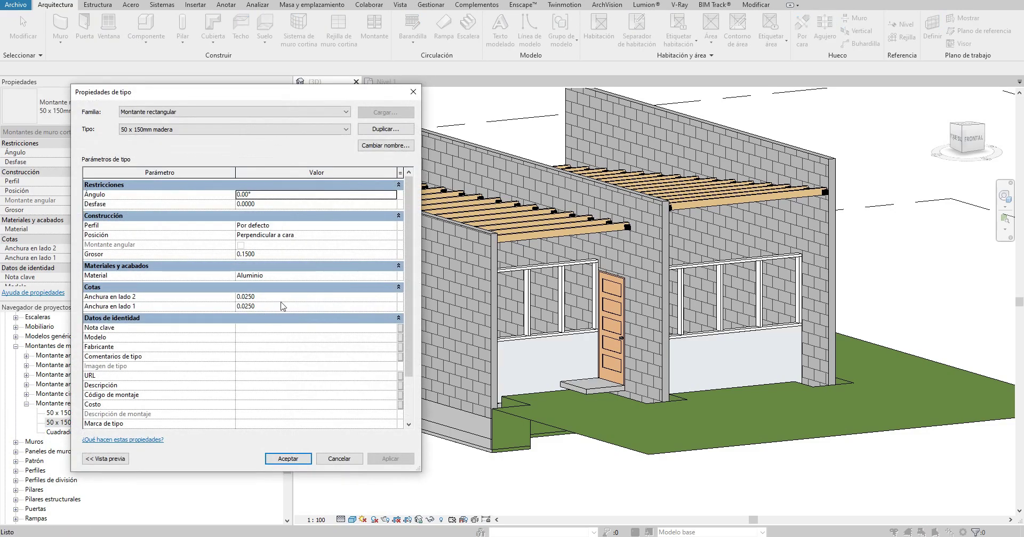
# Step: Assign the Madera blanda, madera material to the 50 x 150mm madera mullion type and apply
pyautogui.click(393, 276)
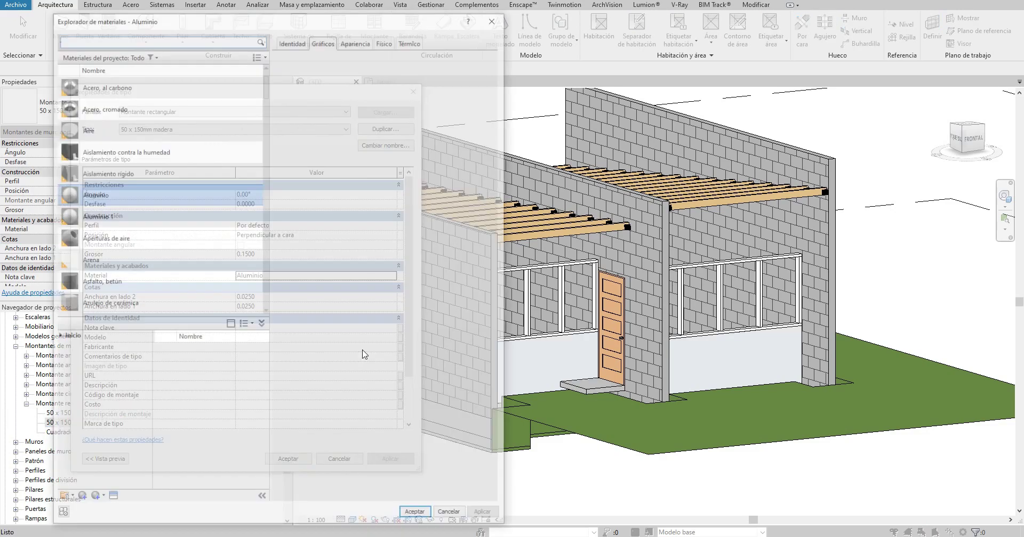
pyautogui.scroll(-5, 206, 240)
pyautogui.scroll(-5, 200, 235)
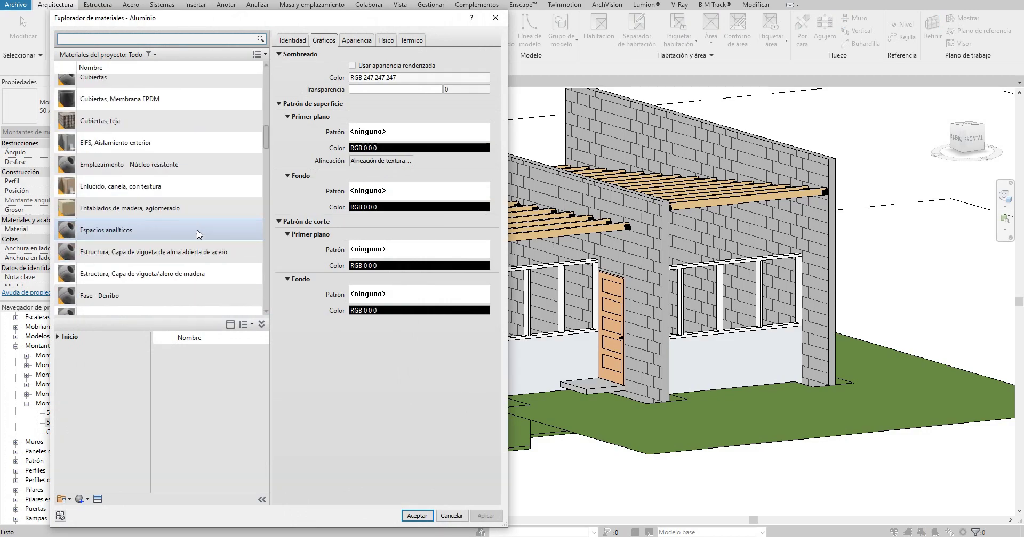
pyautogui.scroll(-2, 199, 235)
pyautogui.scroll(-3, 200, 237)
pyautogui.scroll(3, 201, 241)
pyautogui.scroll(-3, 200, 243)
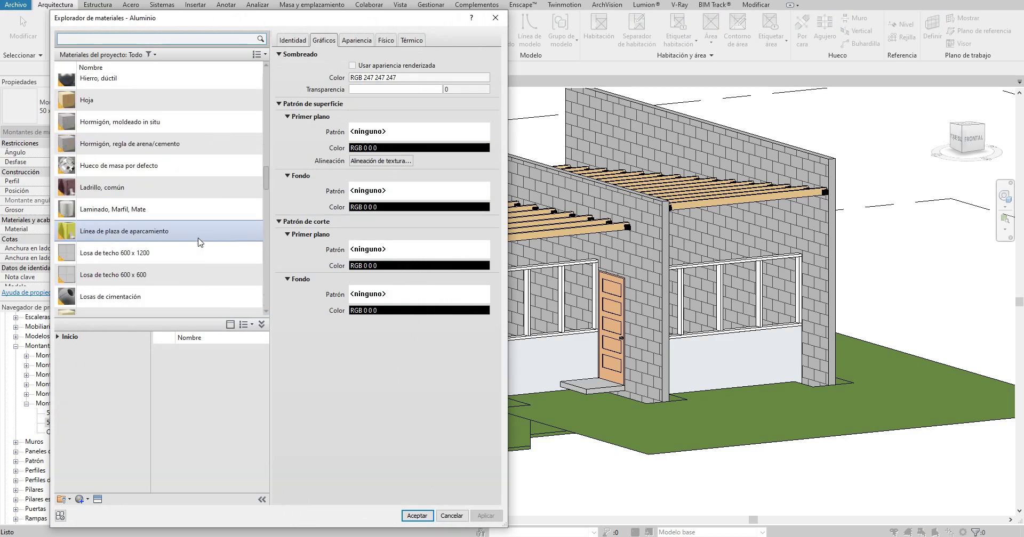
pyautogui.scroll(-3, 200, 242)
pyautogui.click(180, 251)
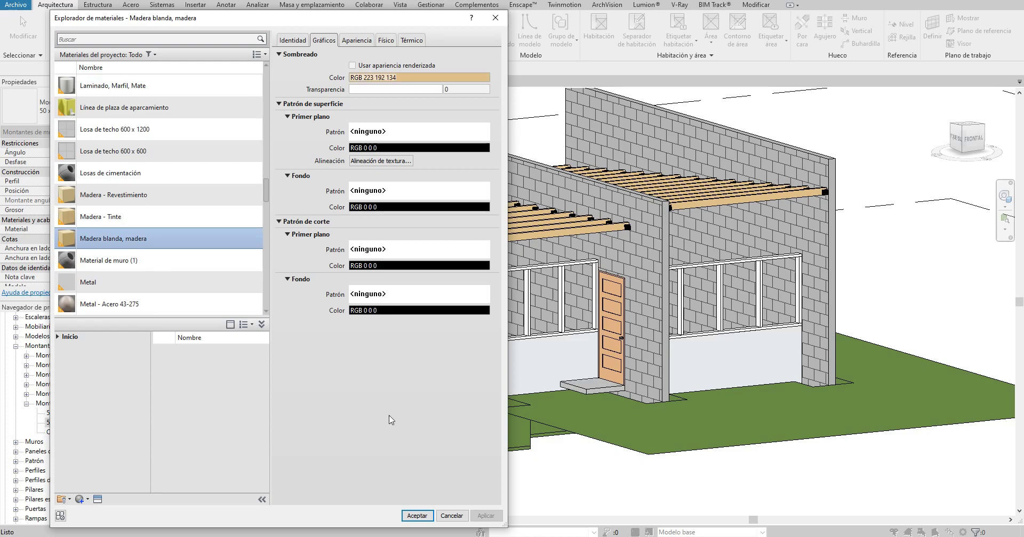
pyautogui.click(417, 515)
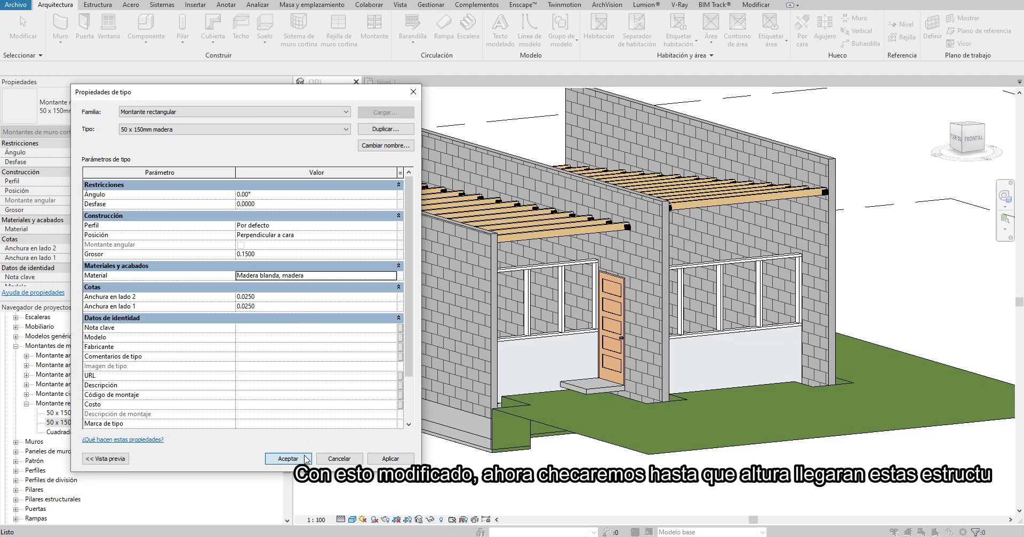
pyautogui.click(288, 459)
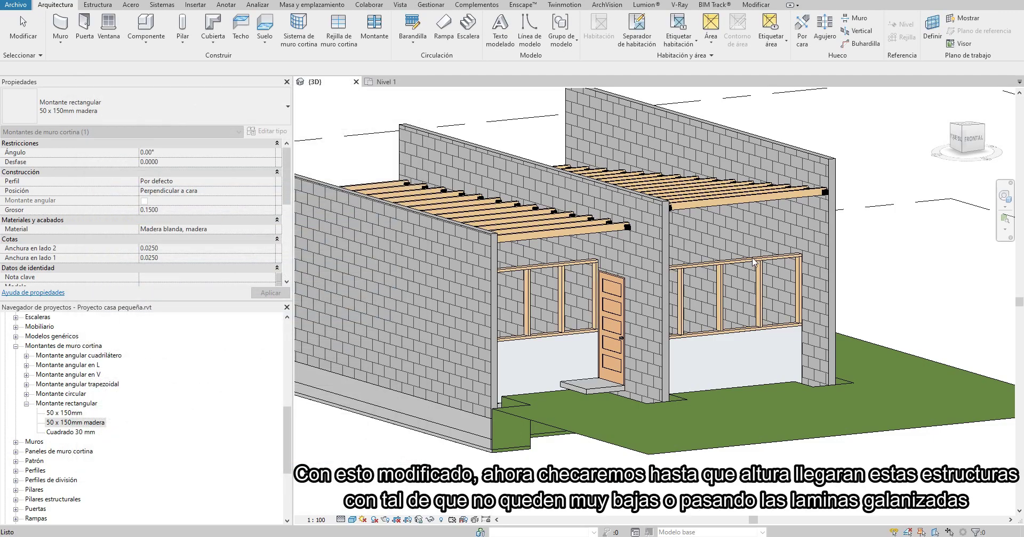
# Step: Open the Sección 1 and Sección 2 section views from the Nivel 1 plan
pyautogui.click(387, 83)
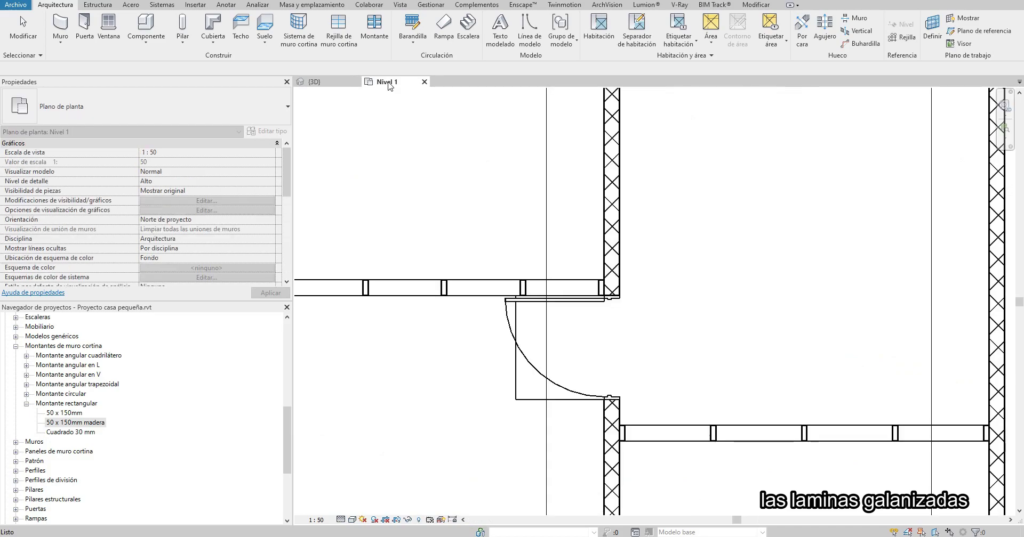
pyautogui.click(547, 229)
pyautogui.rightClick(547, 228)
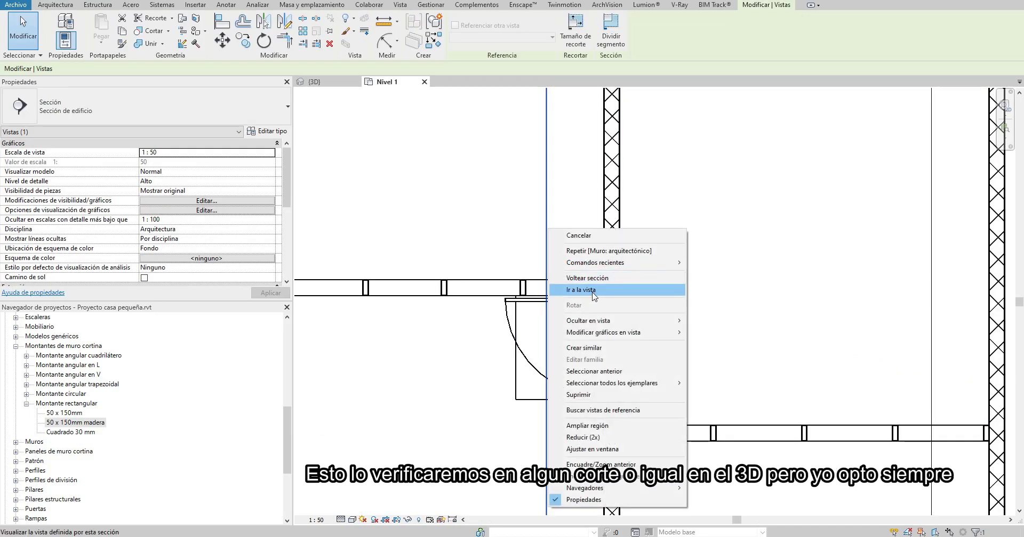
pyautogui.click(593, 296)
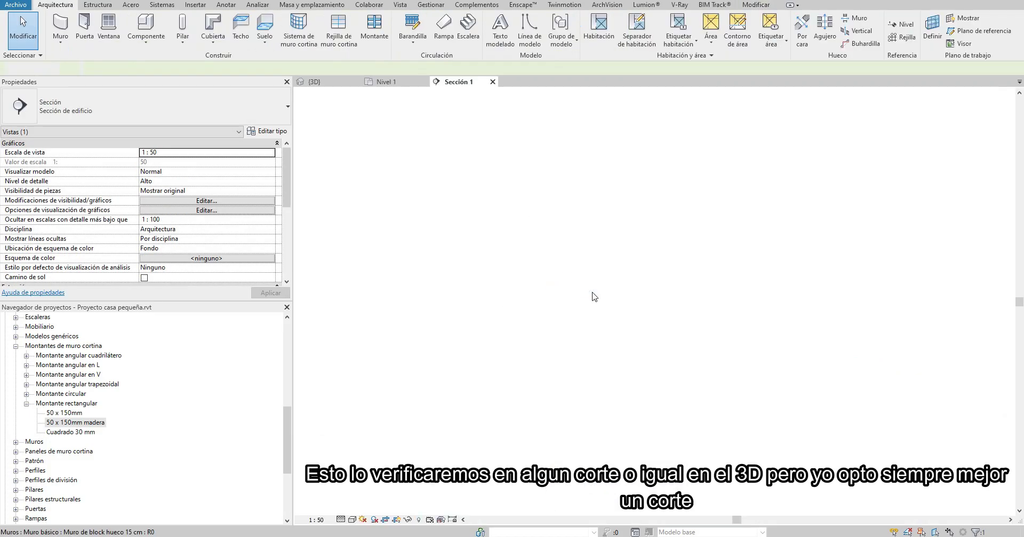
pyautogui.click(401, 85)
pyautogui.click(741, 281)
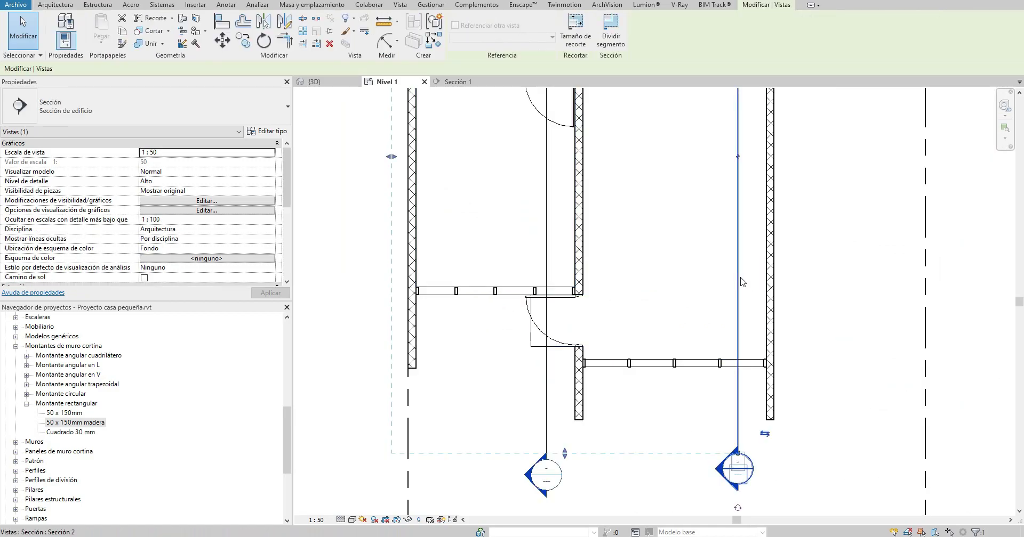
pyautogui.rightClick(741, 280)
pyautogui.click(784, 60)
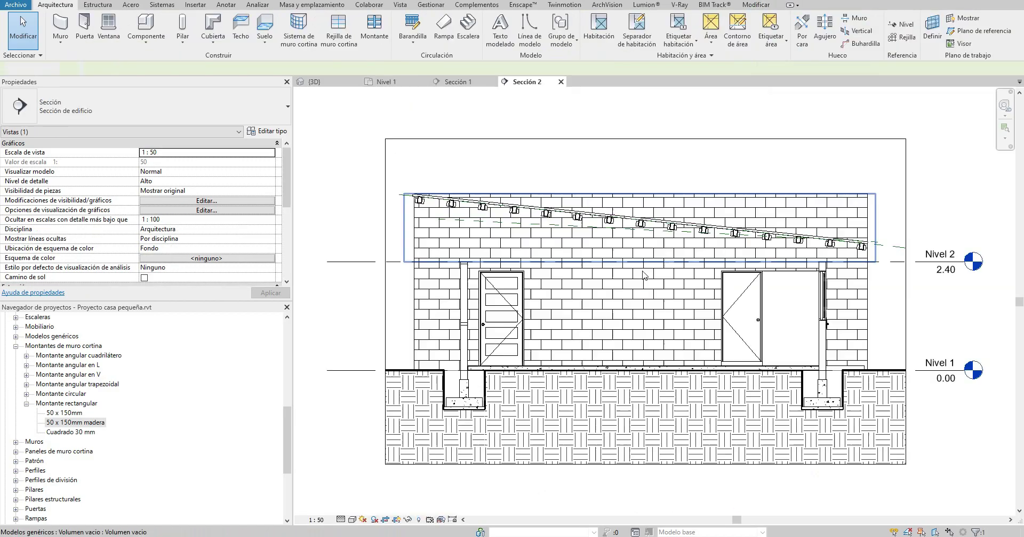
# Step: Give the curtain wall in Sección 2 a top offset of 1.2, after trying 1.5 and 1.4
pyautogui.scroll(3, 459, 284)
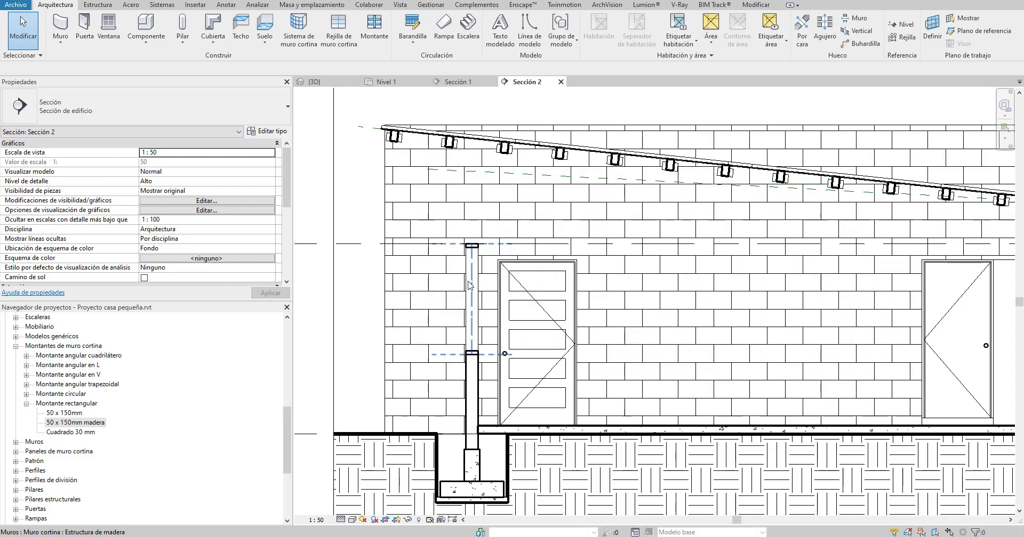
pyautogui.click(469, 285)
pyautogui.click(173, 201)
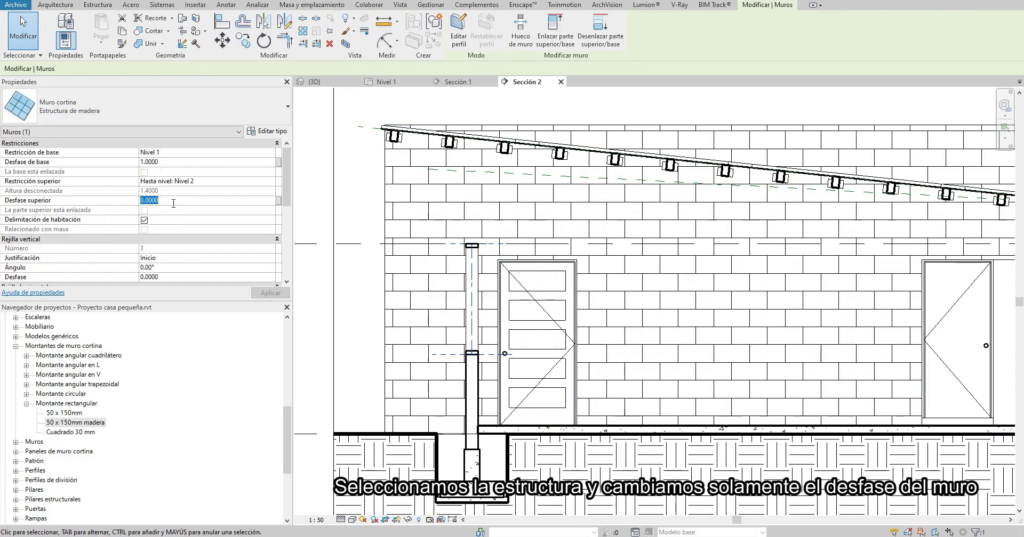
pyautogui.write('1.5000')
pyautogui.press('Return')
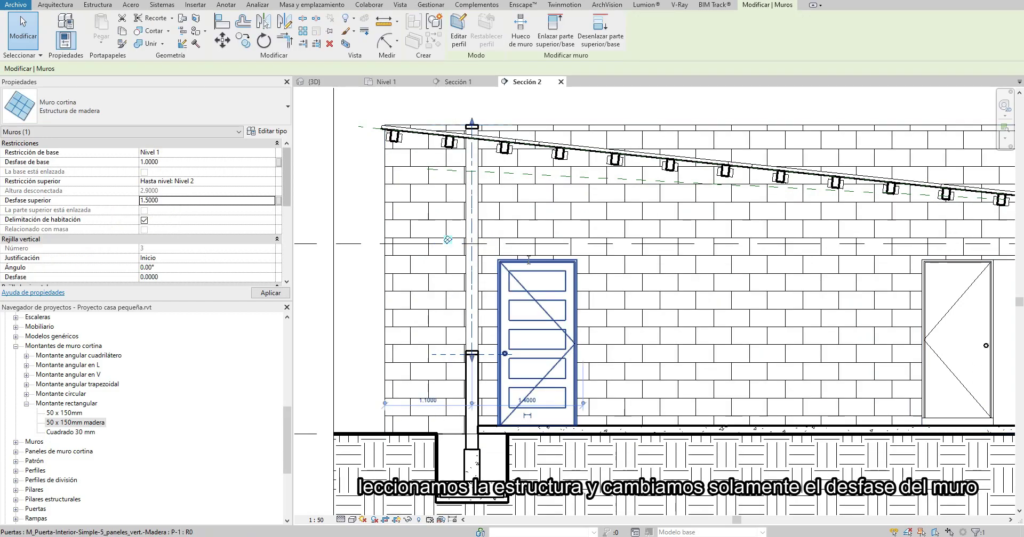
pyautogui.click(170, 199)
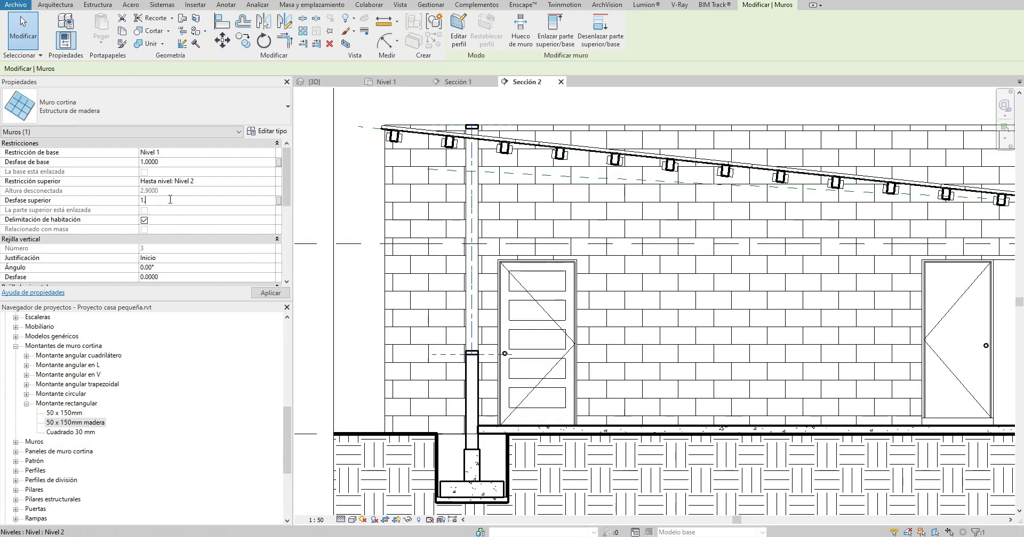
pyautogui.write('.4')
pyautogui.press('Return')
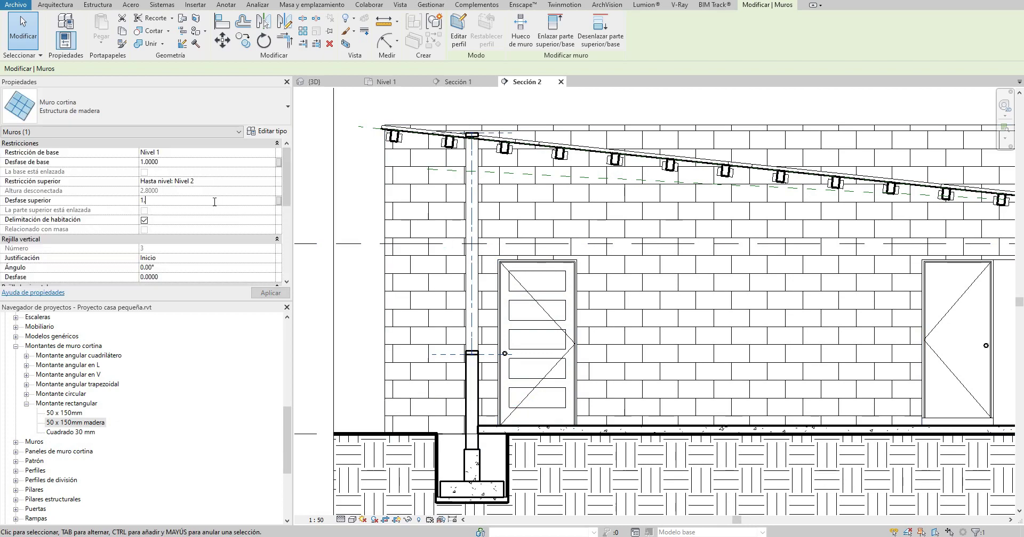
pyautogui.write('.2000')
pyautogui.click(539, 286)
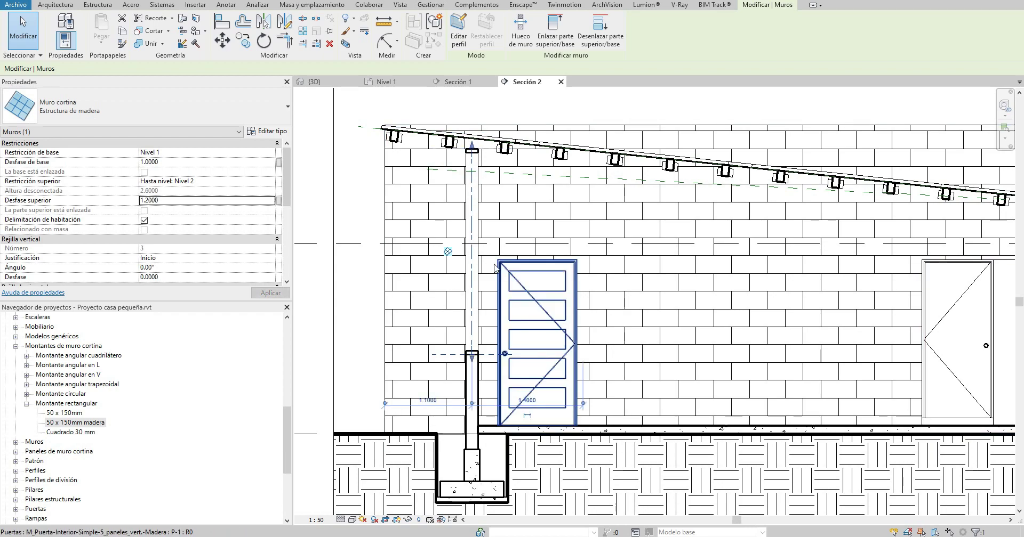
pyautogui.scroll(-2, 495, 268)
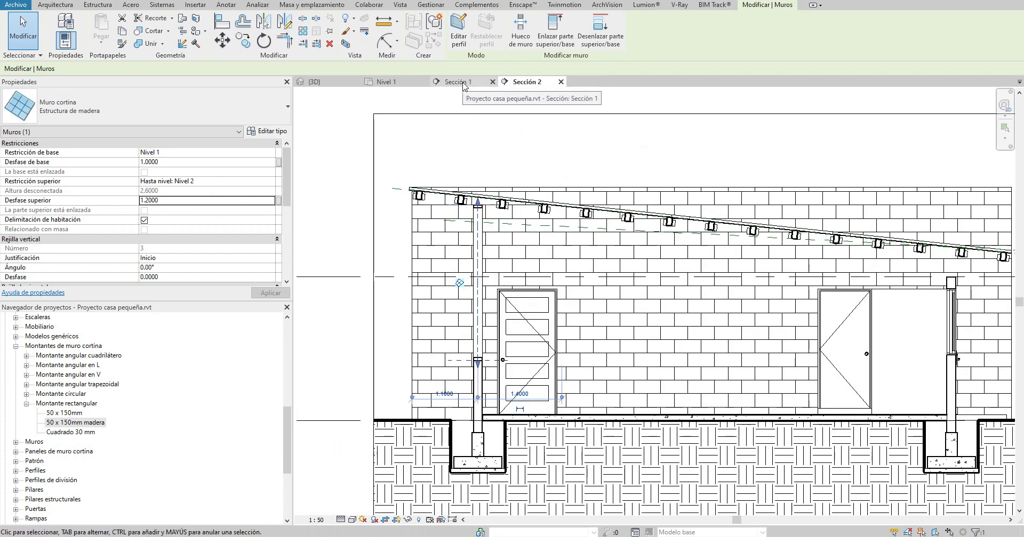
# Step: Review the curtain wall in the Sección 1 view and clear the selection
pyautogui.click(458, 82)
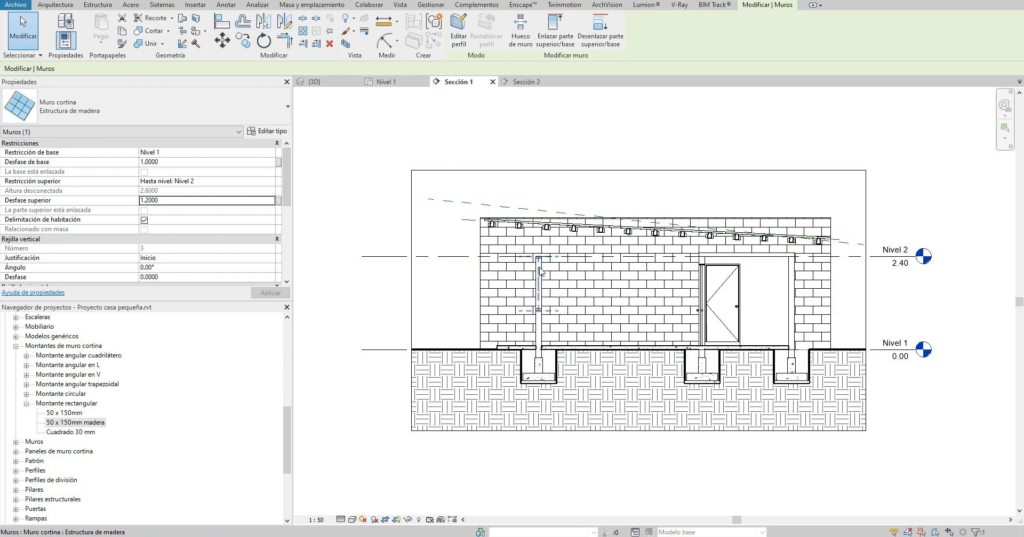
pyautogui.scroll(3, 543, 263)
pyautogui.scroll(2, 539, 264)
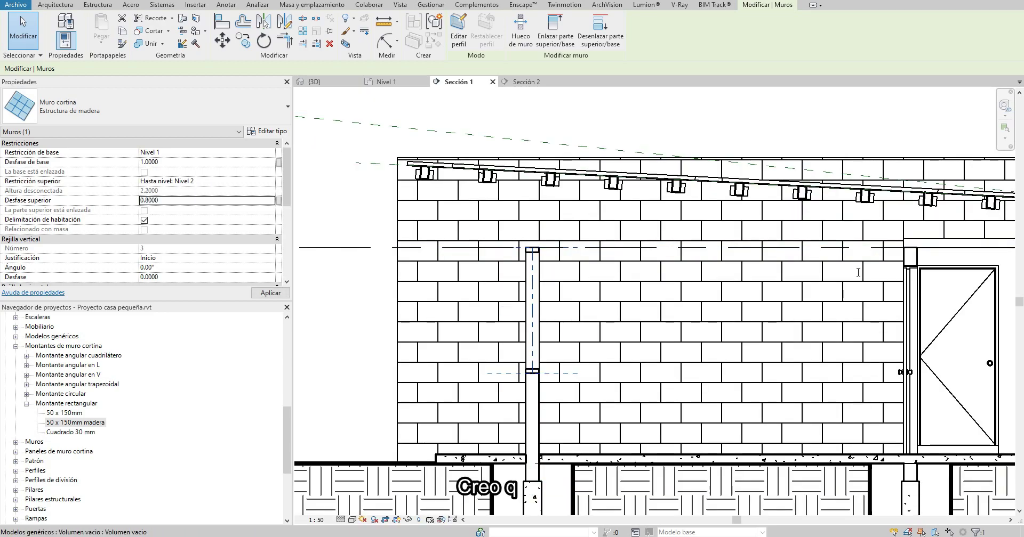
pyautogui.scroll(-3, 494, 269)
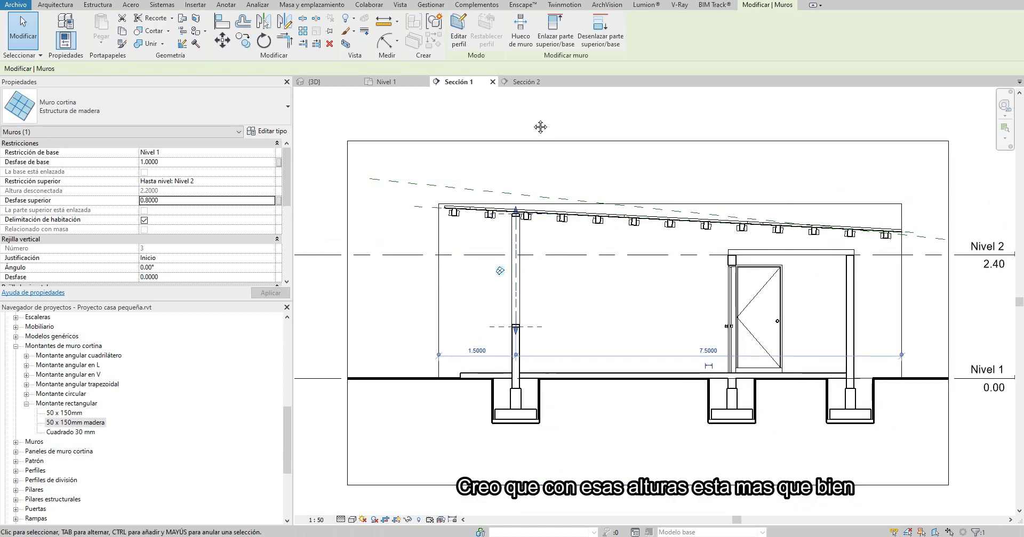
pyautogui.press('Escape')
# Step: Close both section views and collapse the mullion and Familias nodes in the Project Browser
pyautogui.click(493, 82)
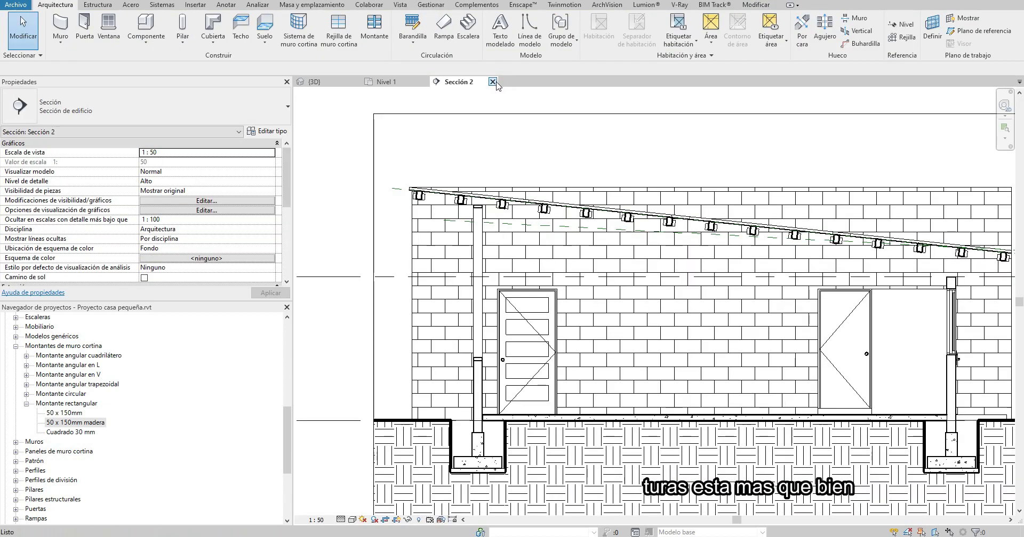
pyautogui.click(492, 81)
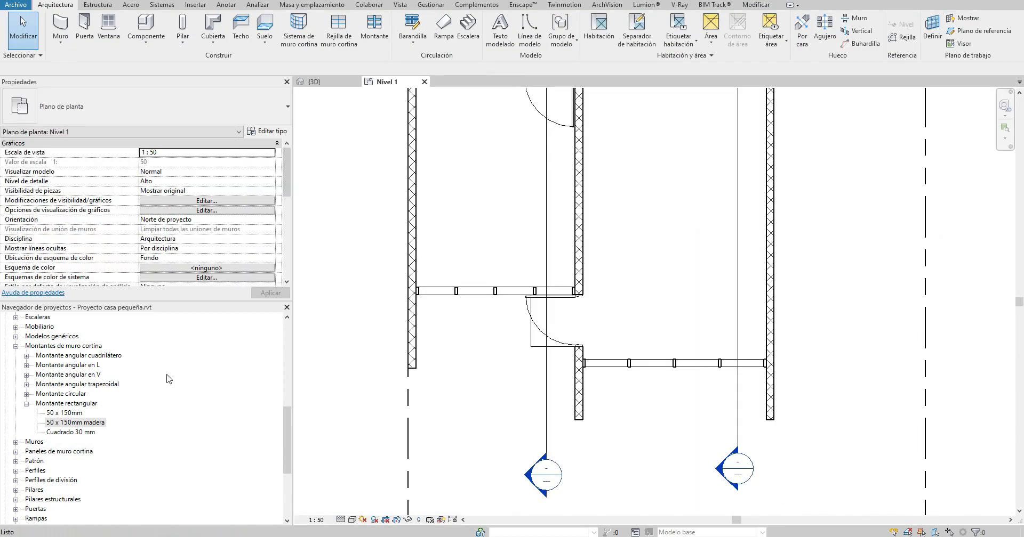
pyautogui.click(26, 404)
pyautogui.click(16, 346)
pyautogui.scroll(3, 75, 378)
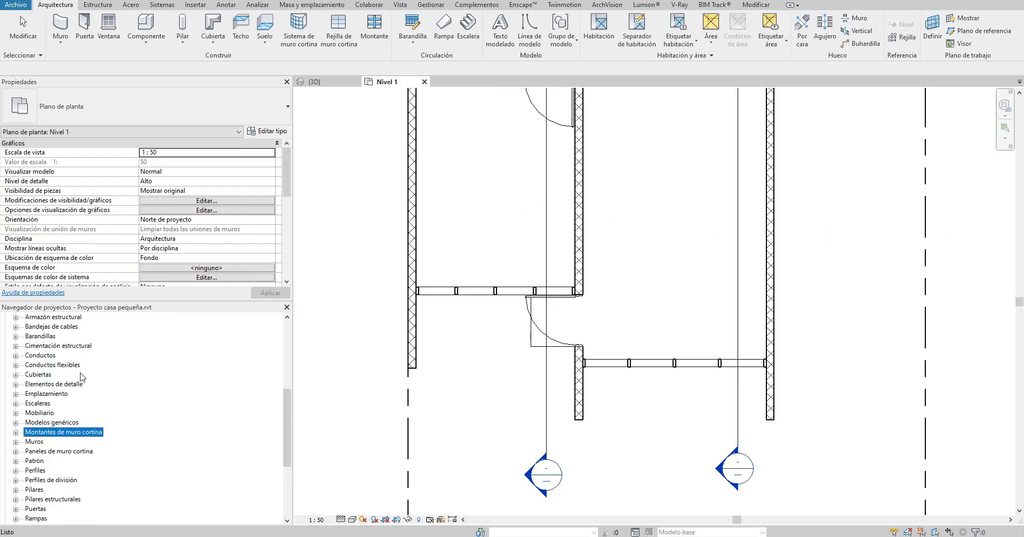
pyautogui.scroll(3, 76, 377)
pyautogui.click(7, 394)
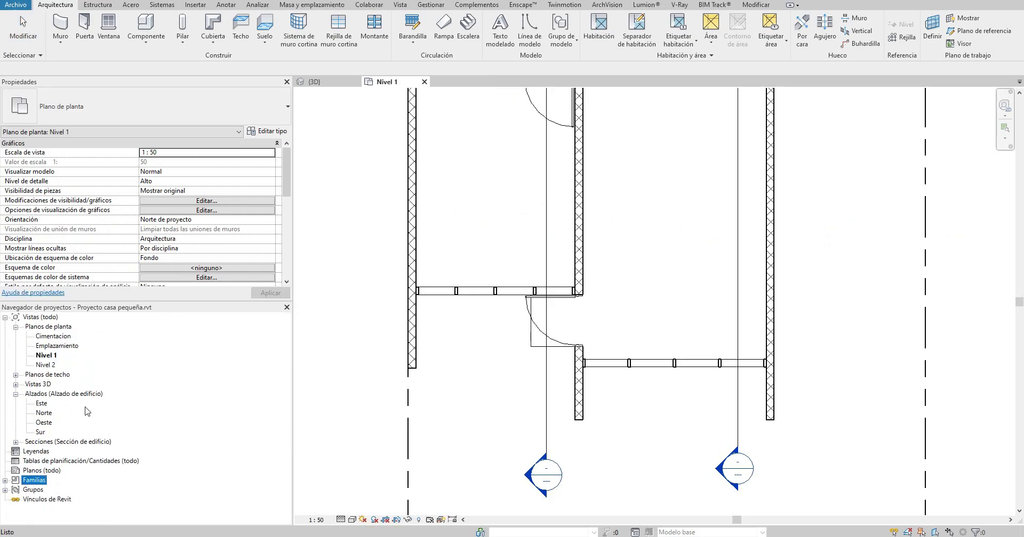
# Step: Open the Sur elevation, then return to the 3D view and orbit the house
pyautogui.doubleClick(41, 433)
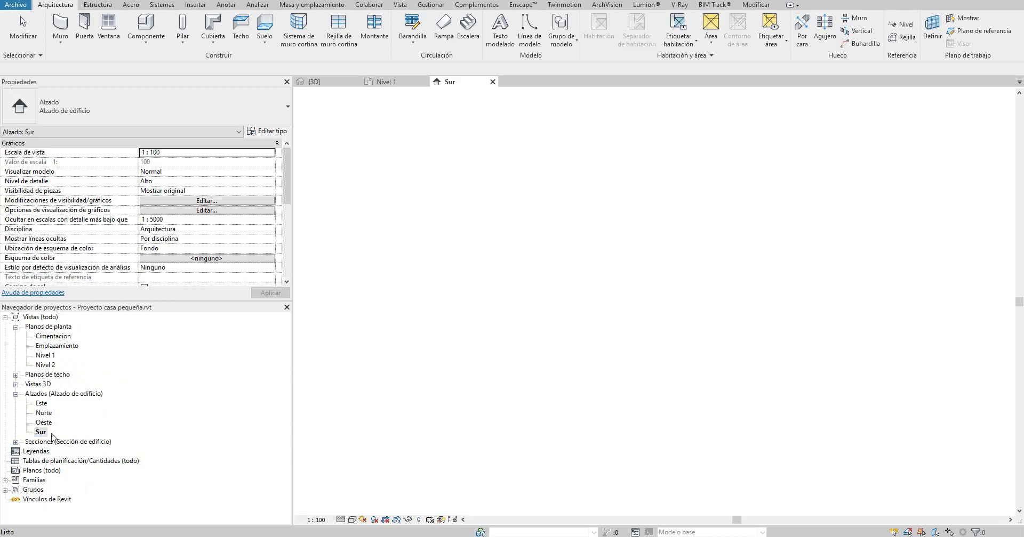
pyautogui.click(328, 82)
pyautogui.keyDown('shift'); pyautogui.moveTo(448, 256); pyautogui.dragTo(459, 307, button='middle'); pyautogui.keyUp('shift')
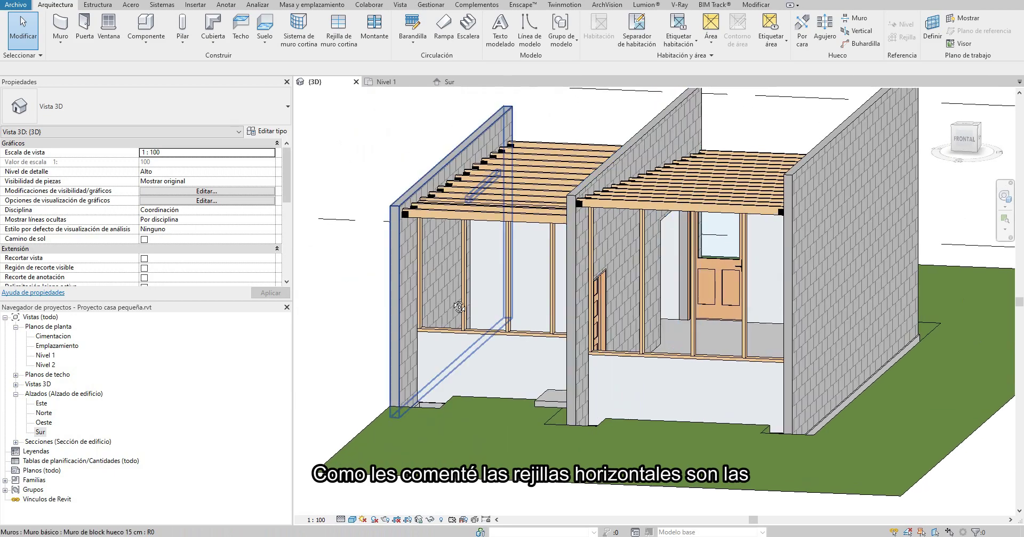
# Step: Place a horizontal curtain grid line on the right curtain wall at 0.8 spacing
pyautogui.click(338, 37)
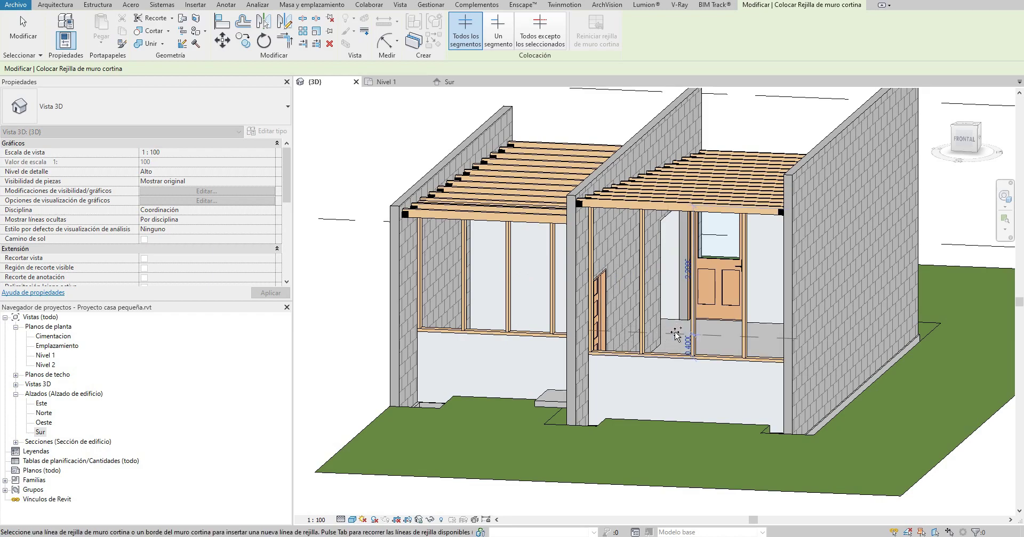
pyautogui.click(675, 333)
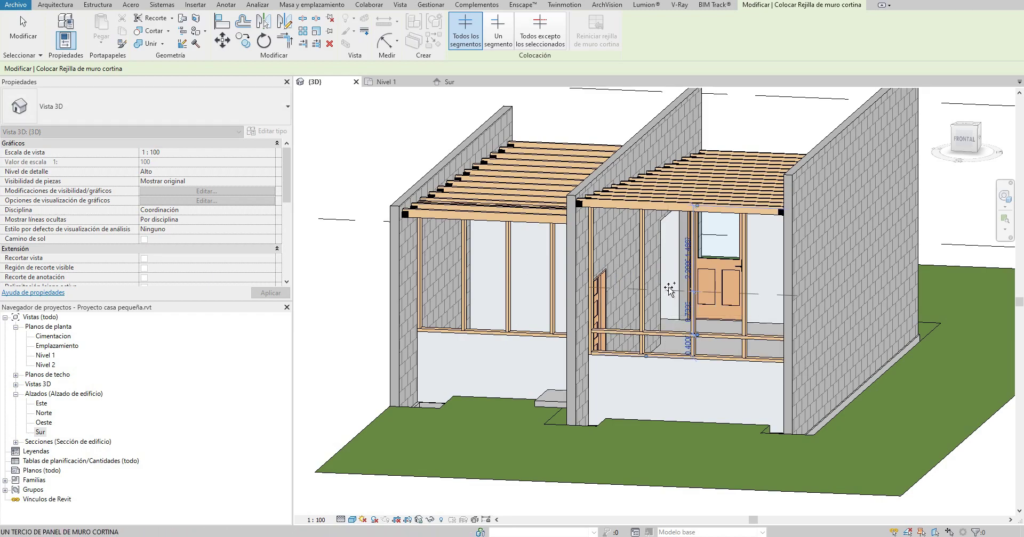
pyautogui.scroll(1, 669, 289)
pyautogui.scroll(2, 669, 289)
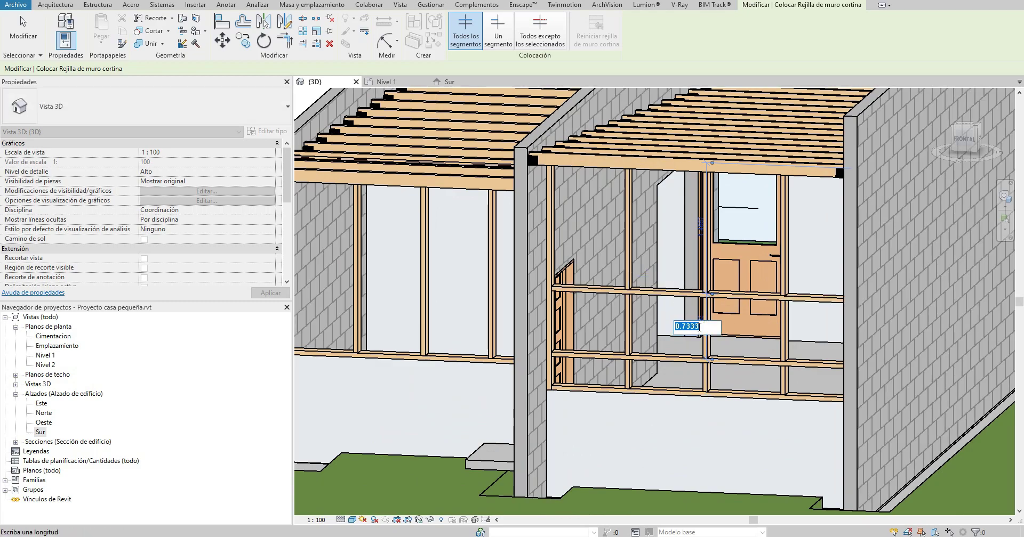
pyautogui.press('Return')
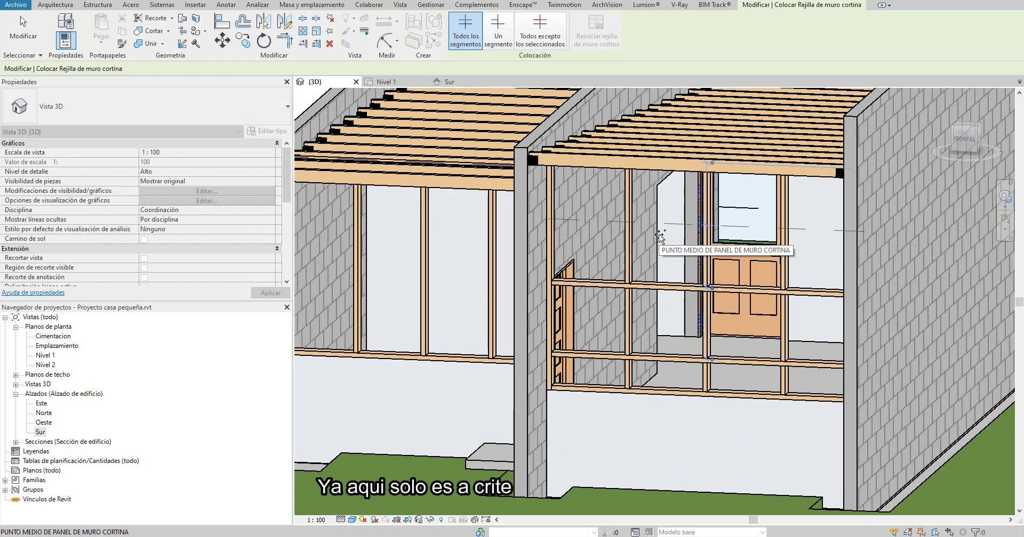
# Step: Place a horizontal grid line at the panel midpoint of the other curtain wall
pyautogui.keyDown('shift'); pyautogui.moveTo(666, 231); pyautogui.dragTo(739, 224, button='middle'); pyautogui.keyUp('shift')
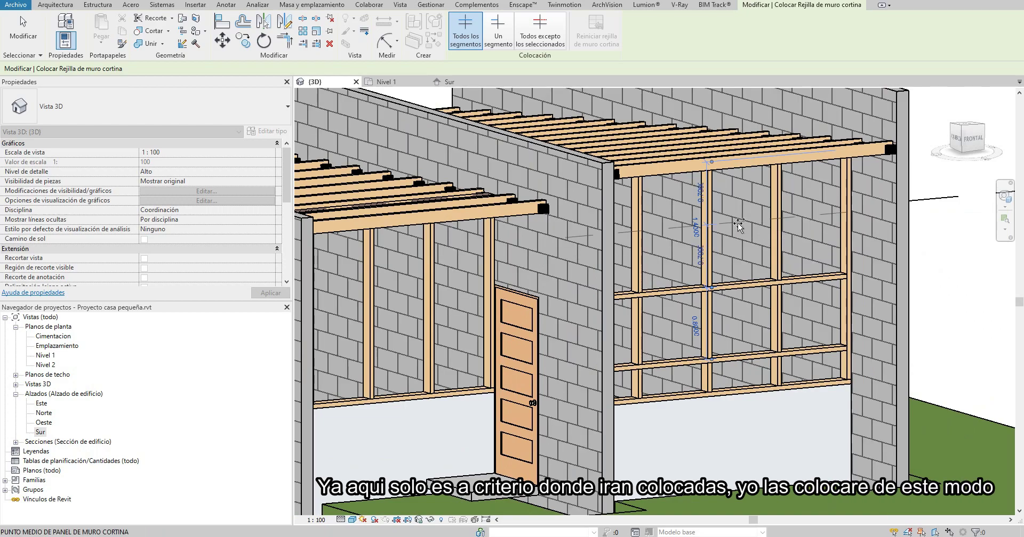
pyautogui.scroll(-3, 664, 335)
pyautogui.moveTo(665, 336)
pyautogui.keyDown('shift'); pyautogui.mouseDown(button='middle')
pyautogui.moveTo(663, 306)
pyautogui.moveTo(590, 314)
pyautogui.mouseUp(button='middle'); pyautogui.keyUp('shift')
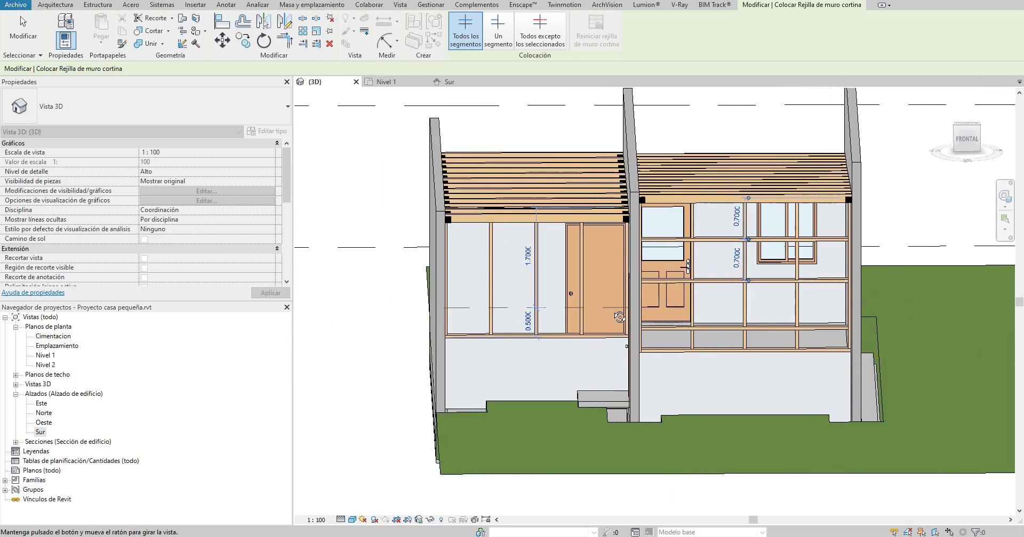
pyautogui.scroll(2, 576, 308)
pyautogui.scroll(1, 561, 300)
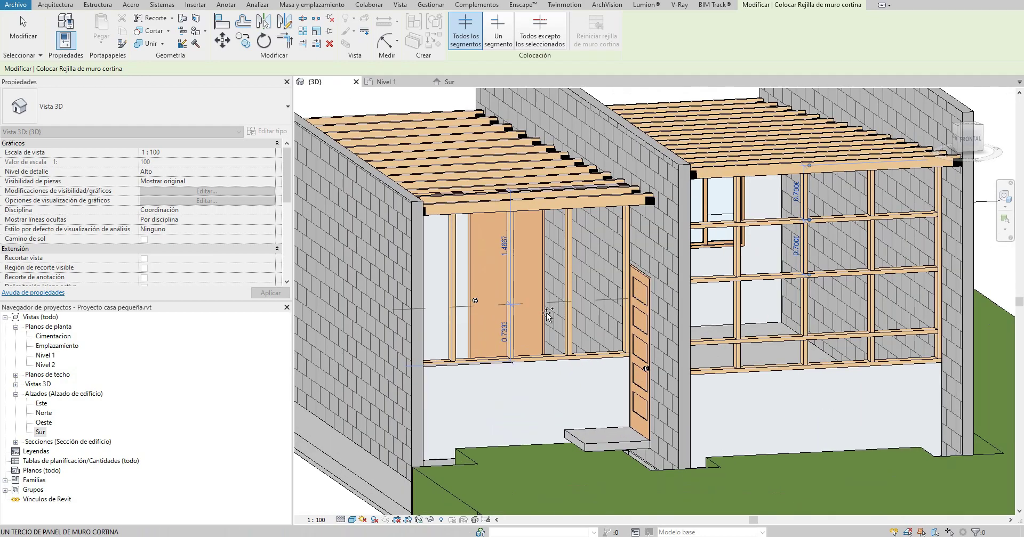
pyautogui.click(546, 278)
pyautogui.keyDown('shift'); pyautogui.moveTo(581, 310); pyautogui.dragTo(533, 299, button='middle'); pyautogui.keyUp('shift')
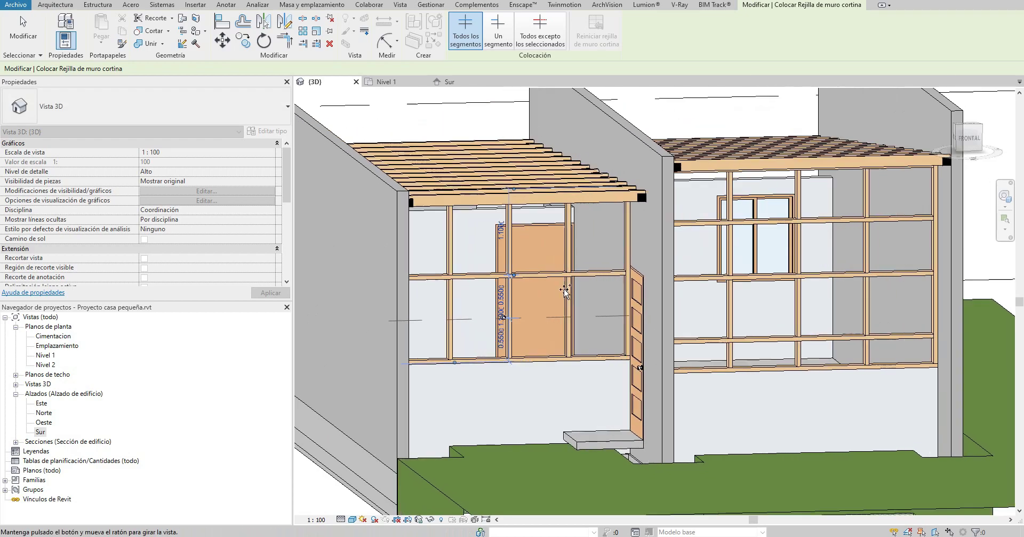
pyautogui.press('Escape')
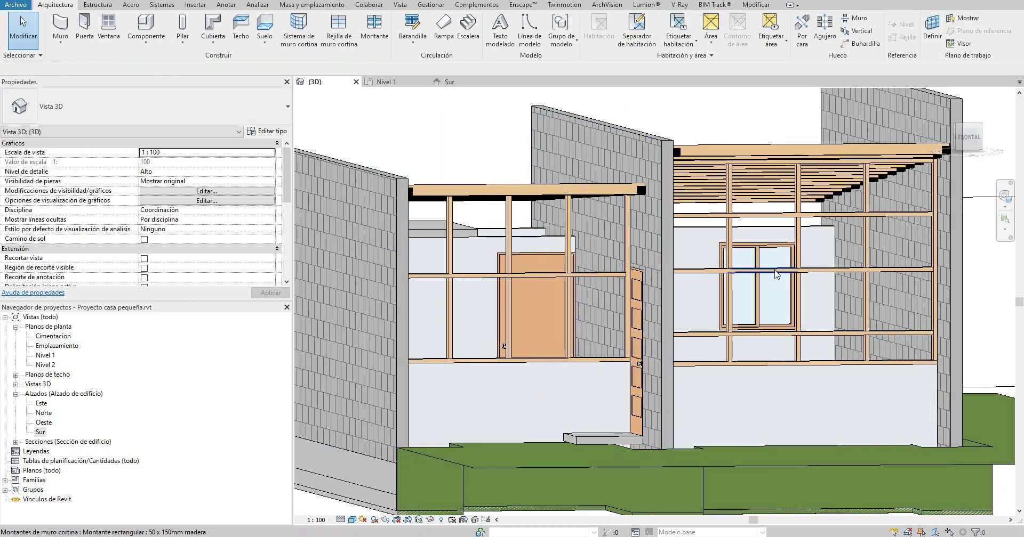
# Step: In the Sur elevation, align the left wall's horizontal grid line to the right wall's
pyautogui.click(450, 81)
pyautogui.scroll(2, 597, 313)
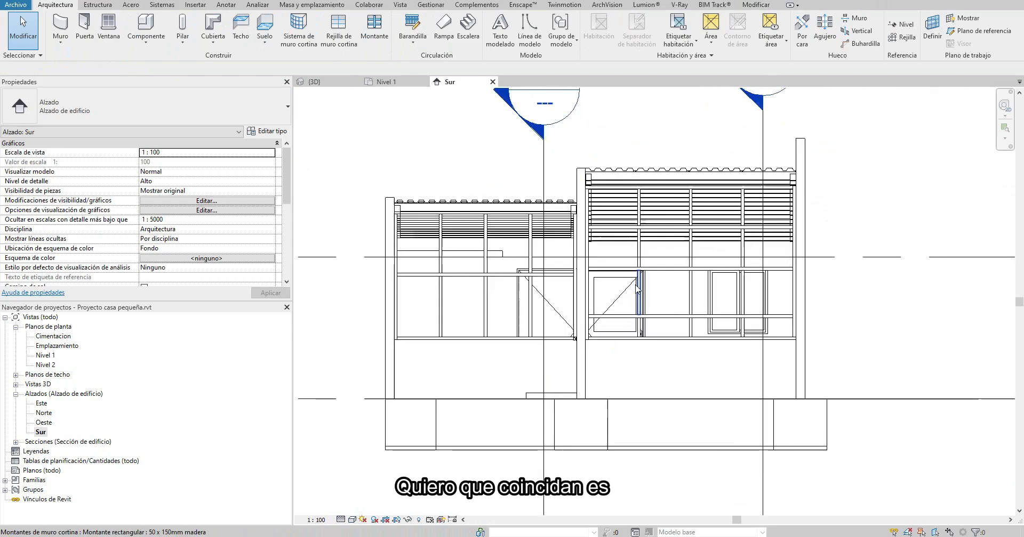
pyautogui.scroll(2, 598, 313)
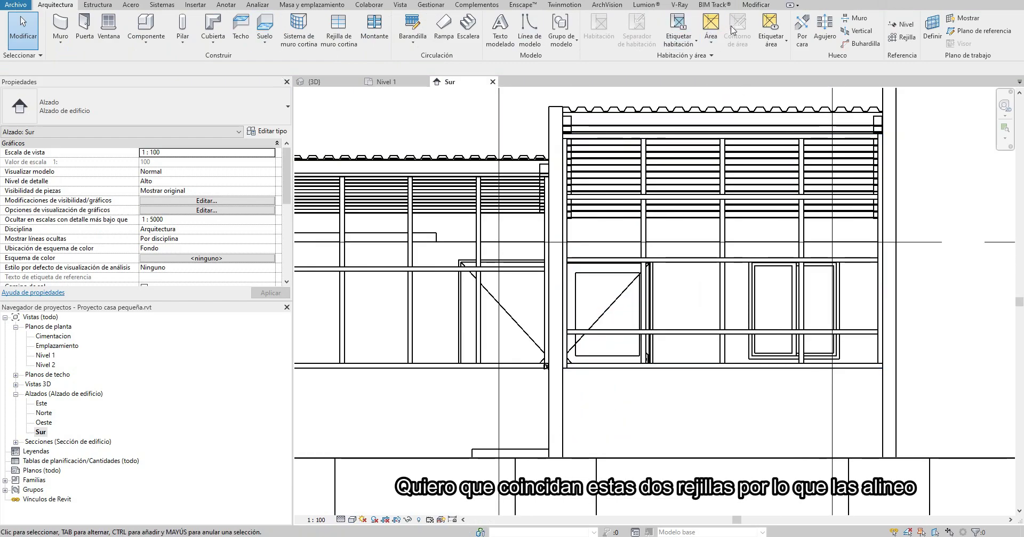
pyautogui.click(756, 5)
pyautogui.click(222, 21)
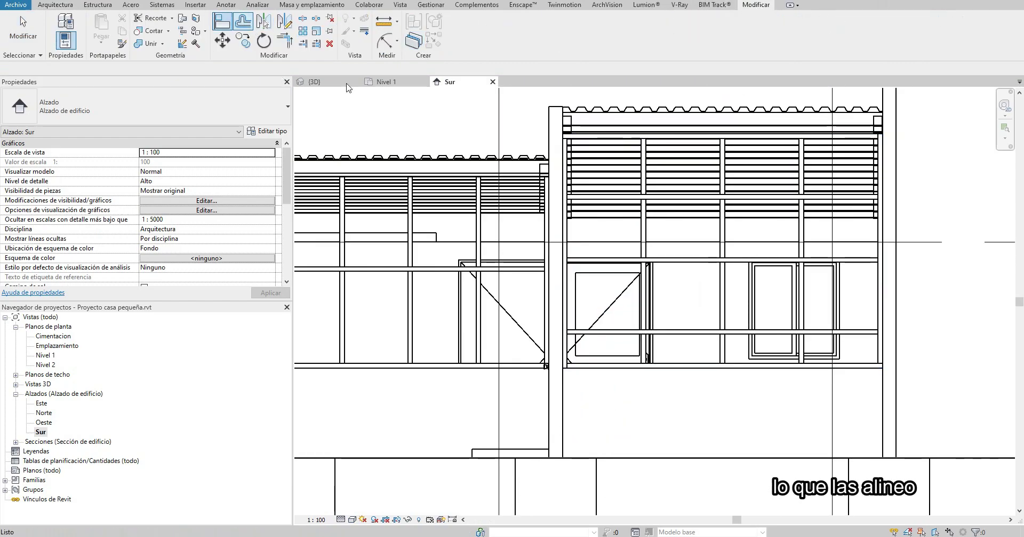
pyautogui.click(674, 261)
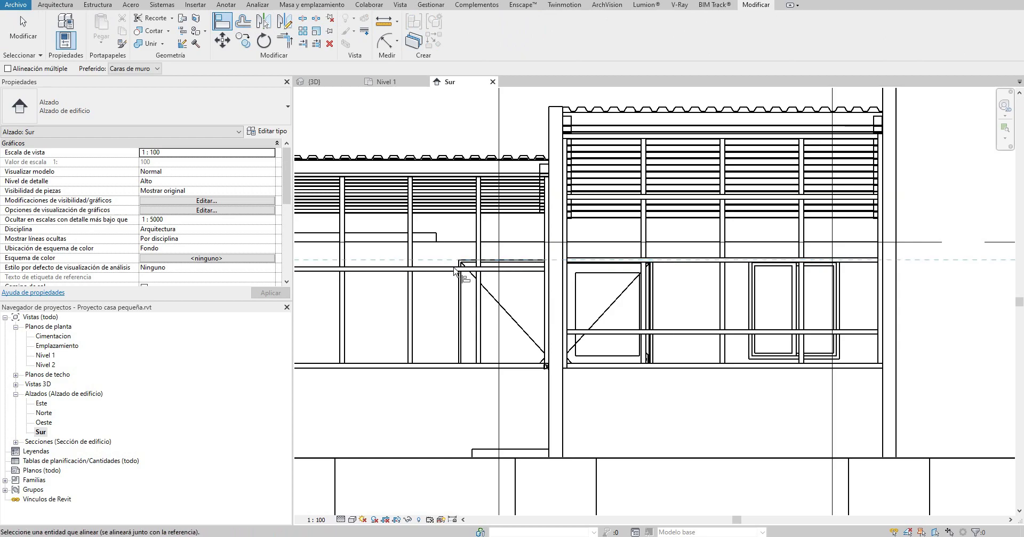
pyautogui.click(443, 273)
pyautogui.scroll(-2, 578, 334)
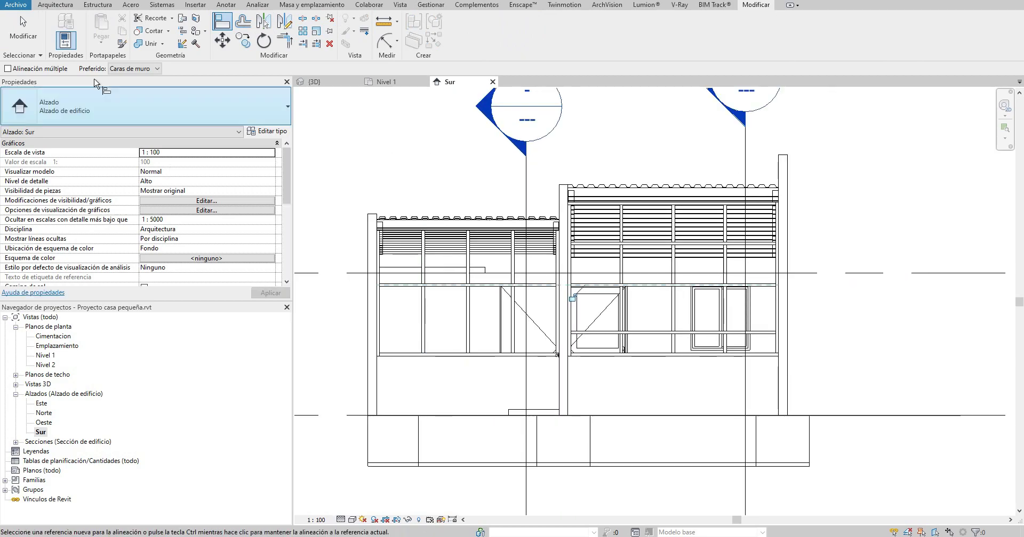
pyautogui.click(8, 28)
# Step: Back in 3D, delete the unwanted upper vertical mullions on the left curtain wall
pyautogui.click(315, 81)
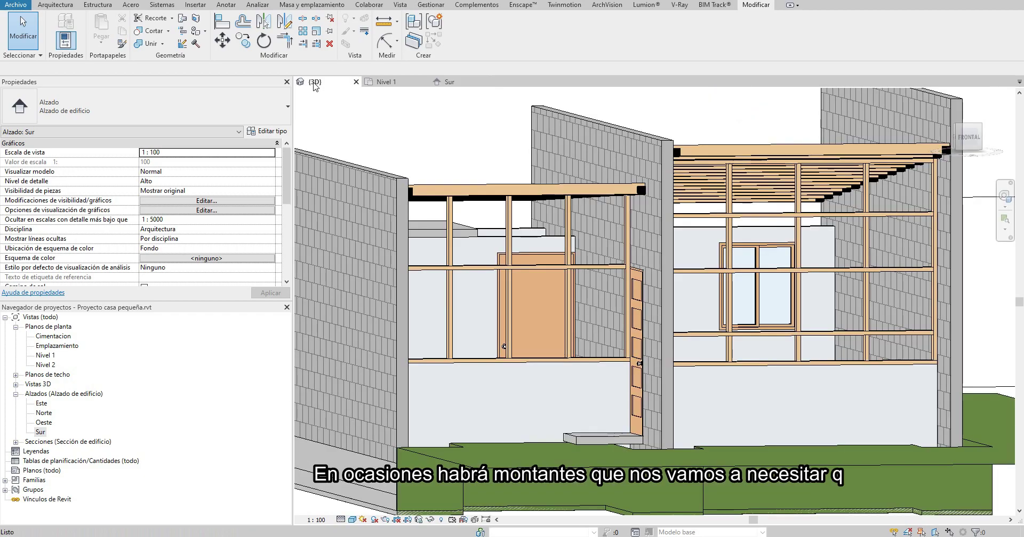
pyautogui.scroll(1, 507, 251)
pyautogui.click(441, 224)
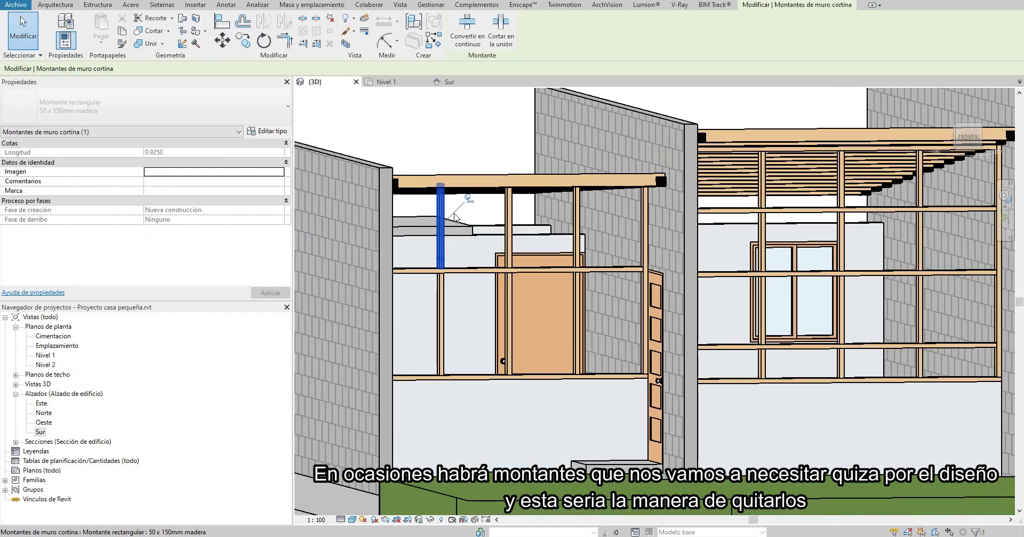
pyautogui.press('Delete')
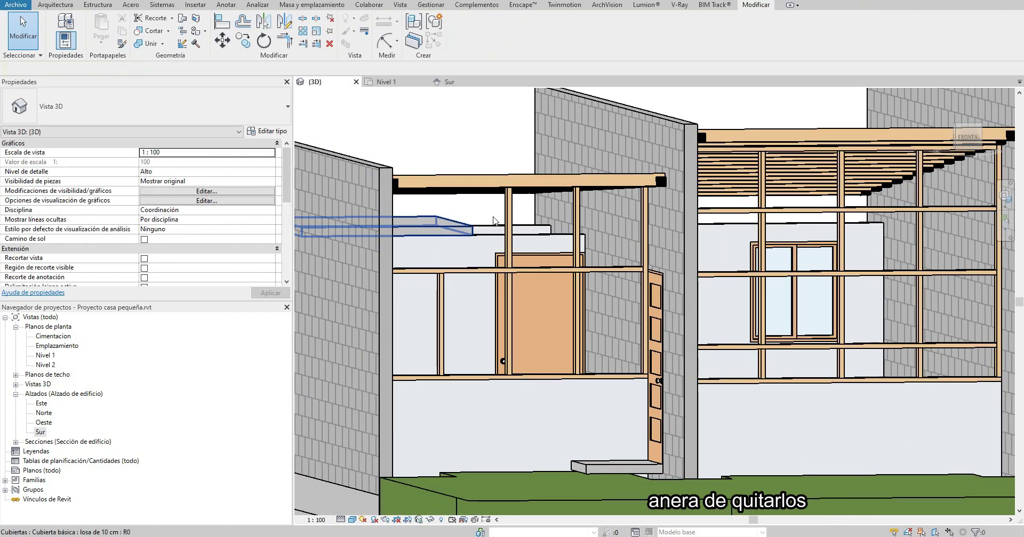
pyautogui.click(581, 213)
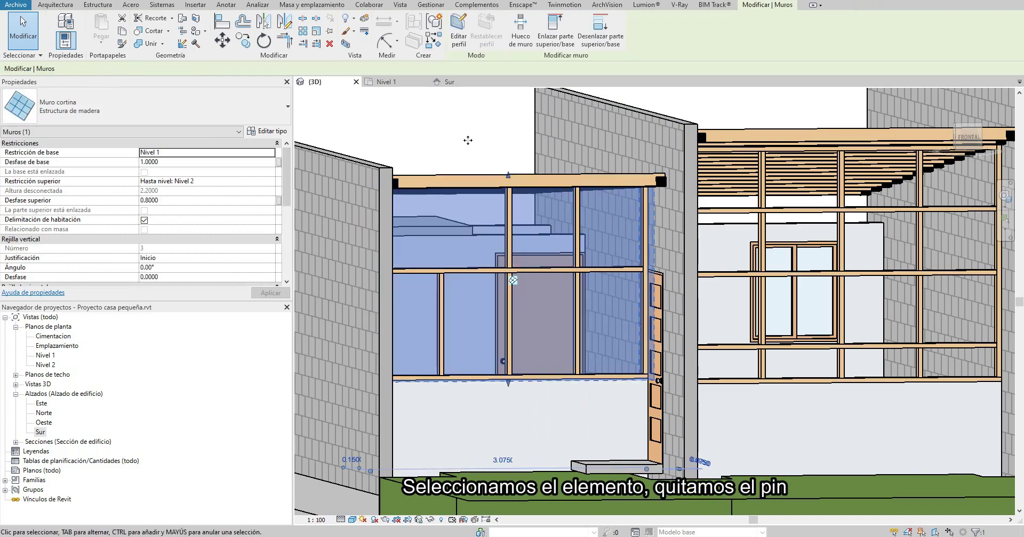
pyautogui.press('Delete')
pyautogui.click(577, 213)
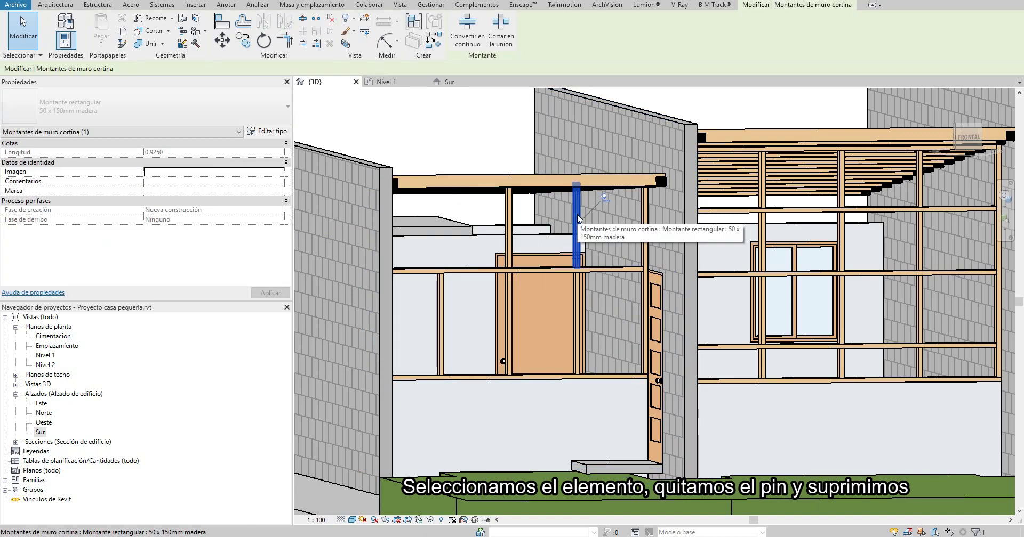
# Step: Unpin and delete the last upper mullion, and remove a short grid segment on the left wall
pyautogui.click(603, 198)
pyautogui.press('Delete')
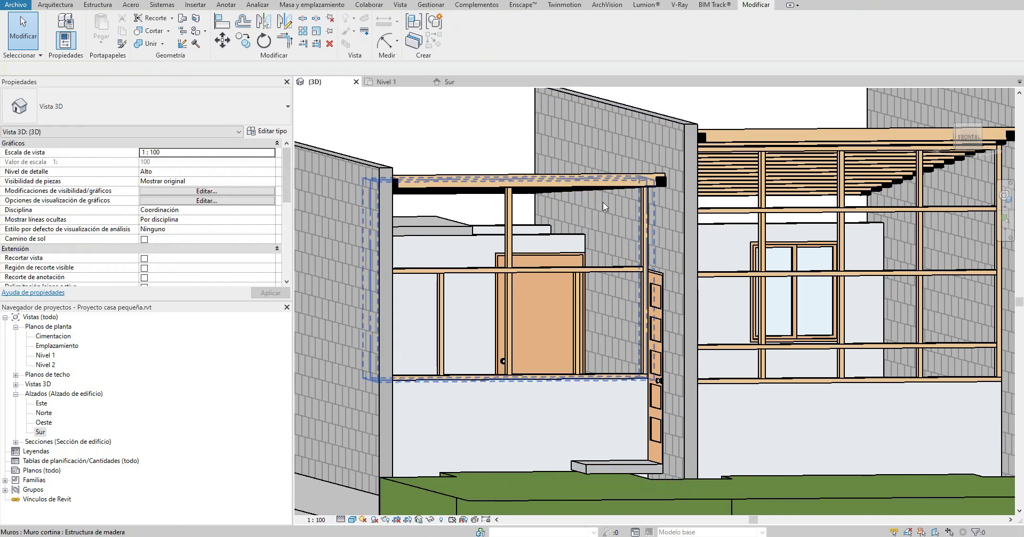
pyautogui.click(576, 215)
pyautogui.click(482, 29)
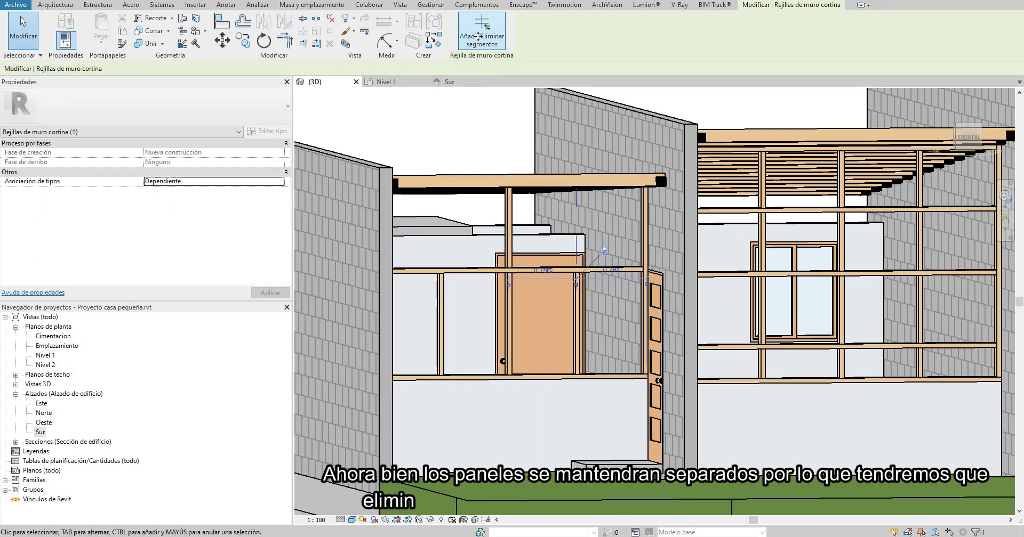
pyautogui.click(577, 211)
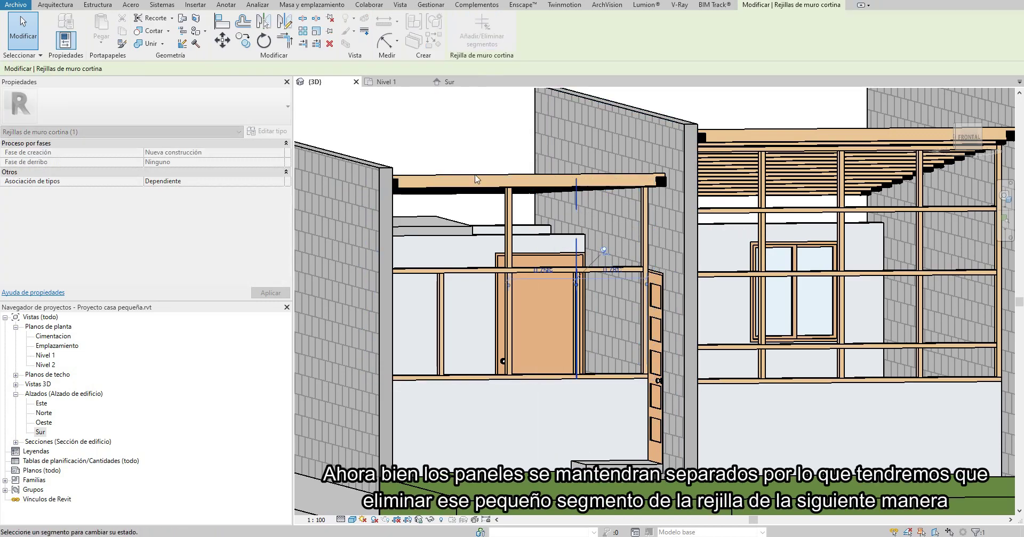
pyautogui.press('Escape')
pyautogui.press('Escape')
pyautogui.click(440, 193)
pyautogui.click(481, 29)
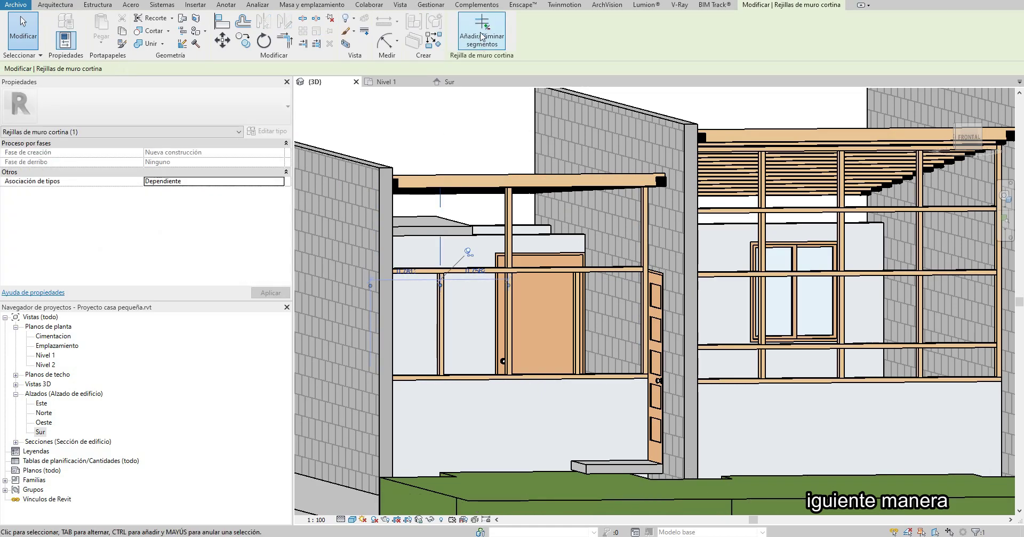
pyautogui.press('Escape')
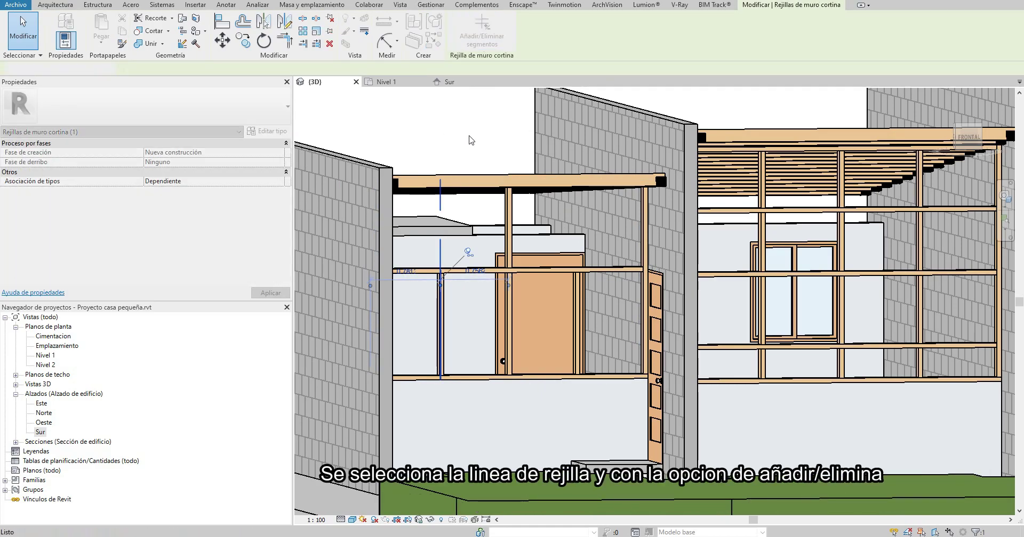
pyautogui.press('Escape')
# Step: Orbit to the house front and inspect the short lower mullion and grid line on the right wall
pyautogui.scroll(-5, 621, 252)
pyautogui.keyDown('shift'); pyautogui.moveTo(642, 274); pyautogui.dragTo(693, 283, button='middle'); pyautogui.keyUp('shift')
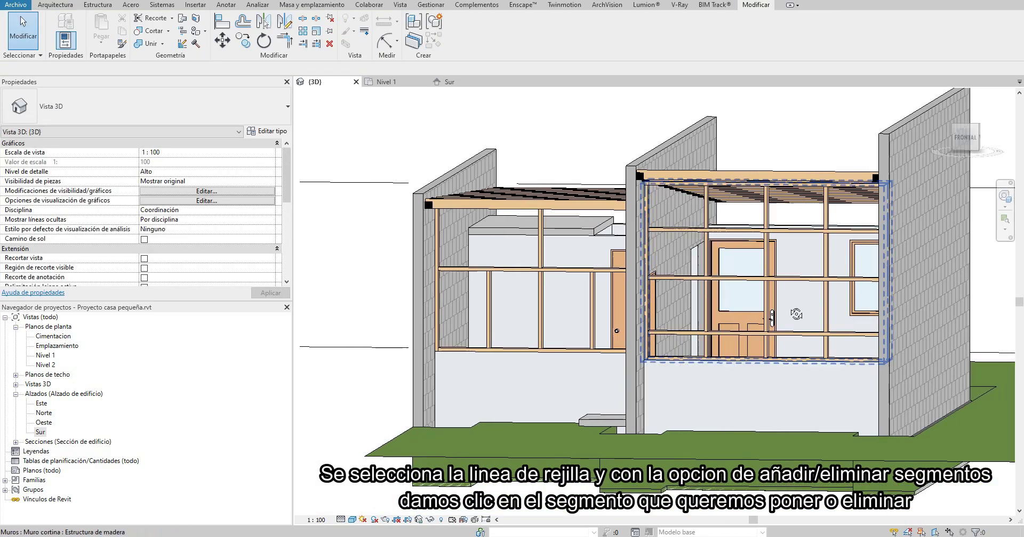
pyautogui.scroll(3, 693, 282)
pyautogui.scroll(3, 694, 285)
pyautogui.scroll(2, 694, 285)
pyautogui.click(757, 312)
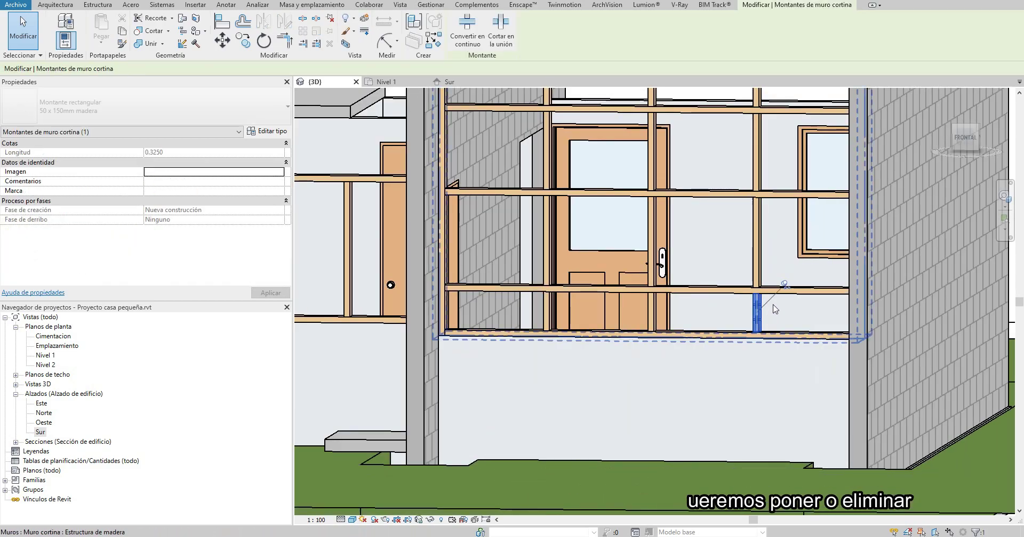
pyautogui.press('Escape')
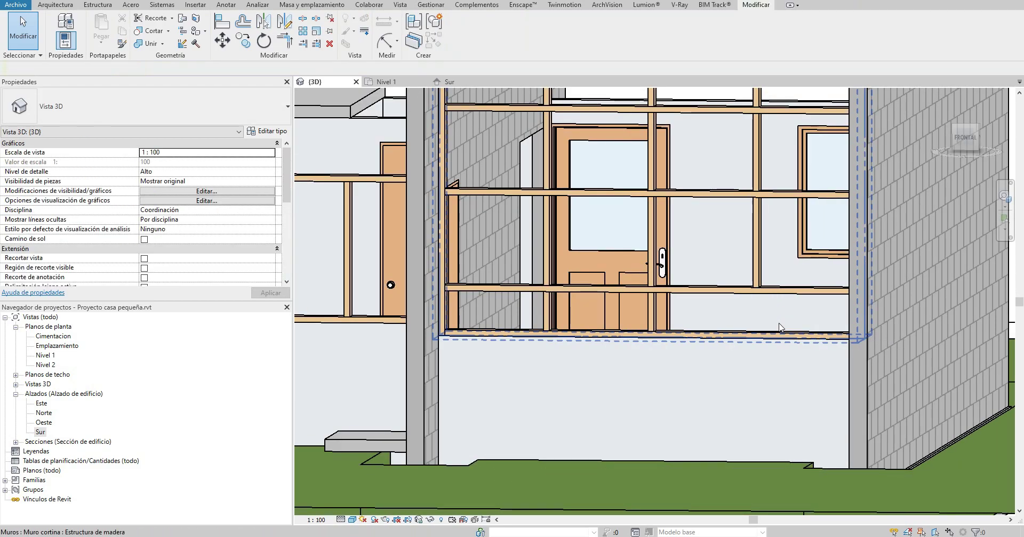
pyautogui.click(757, 317)
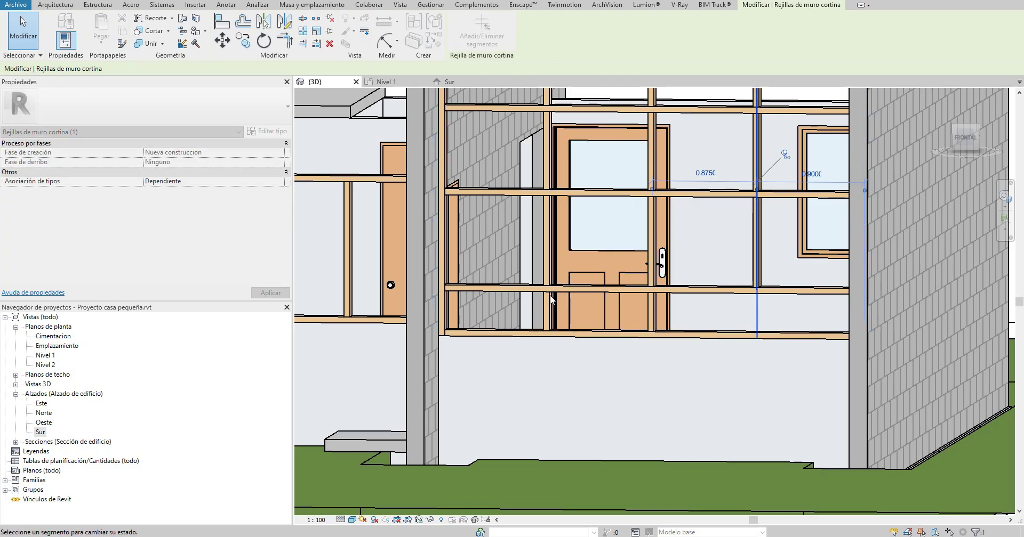
pyautogui.press('Escape')
# Step: Toggle off the curtain grid segment beside the entrance door, then orbit to view the whole house
pyautogui.click(546, 315)
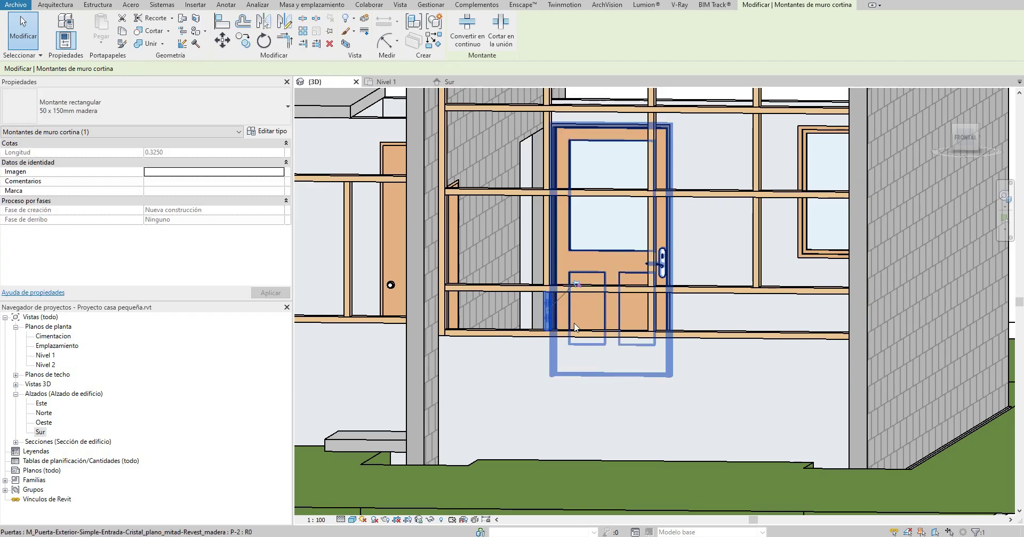
pyautogui.press('Escape')
pyautogui.click(547, 320)
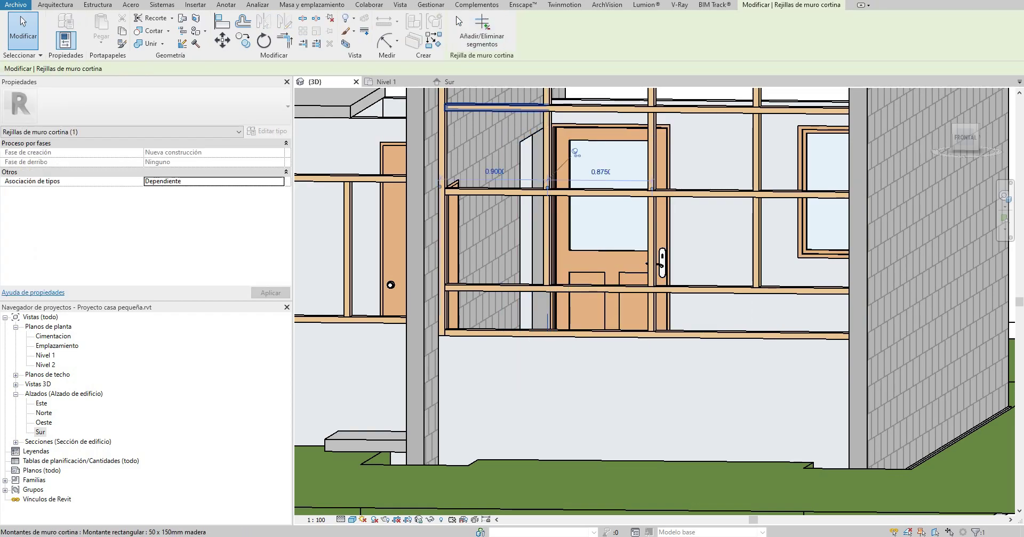
pyautogui.moveTo(549, 323); pyautogui.dragTo(553, 328)
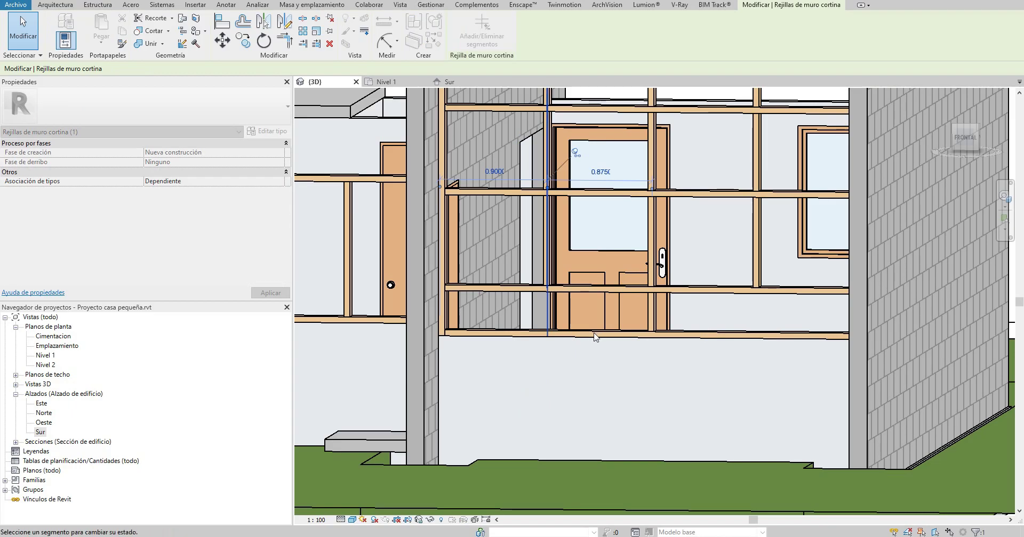
pyautogui.click(26, 38)
pyautogui.moveTo(592, 342)
pyautogui.keyDown('shift'); pyautogui.mouseDown(button='middle')
pyautogui.moveTo(610, 354)
pyautogui.moveTo(729, 362)
pyautogui.moveTo(654, 373)
pyautogui.moveTo(613, 363)
pyautogui.mouseUp(button='middle'); pyautogui.keyUp('shift')
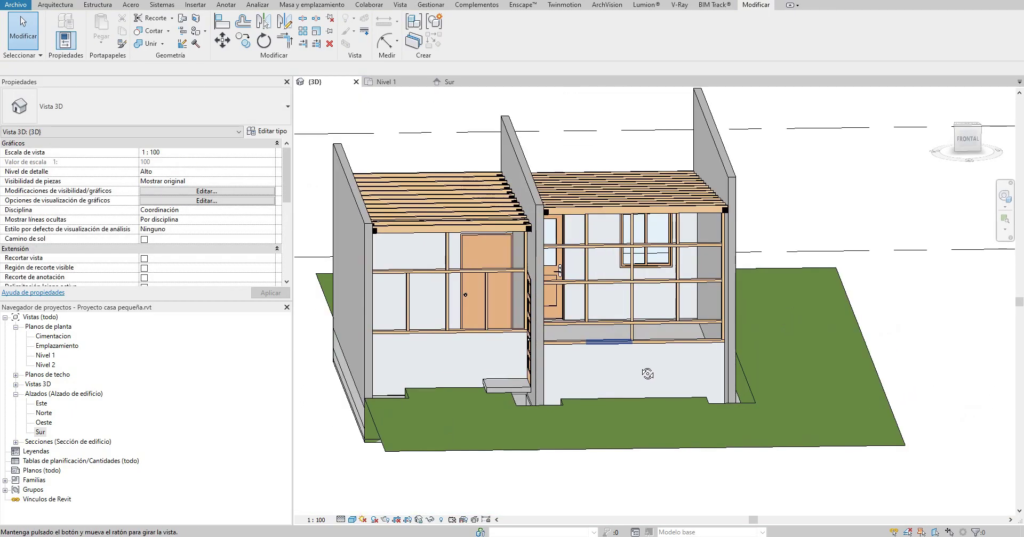
# Step: Tab-select the empty Panel de sistema vacío: Vacío beside the door and open its type properties
pyautogui.scroll(2, 518, 270)
pyautogui.scroll(3, 517, 270)
pyautogui.scroll(1, 518, 273)
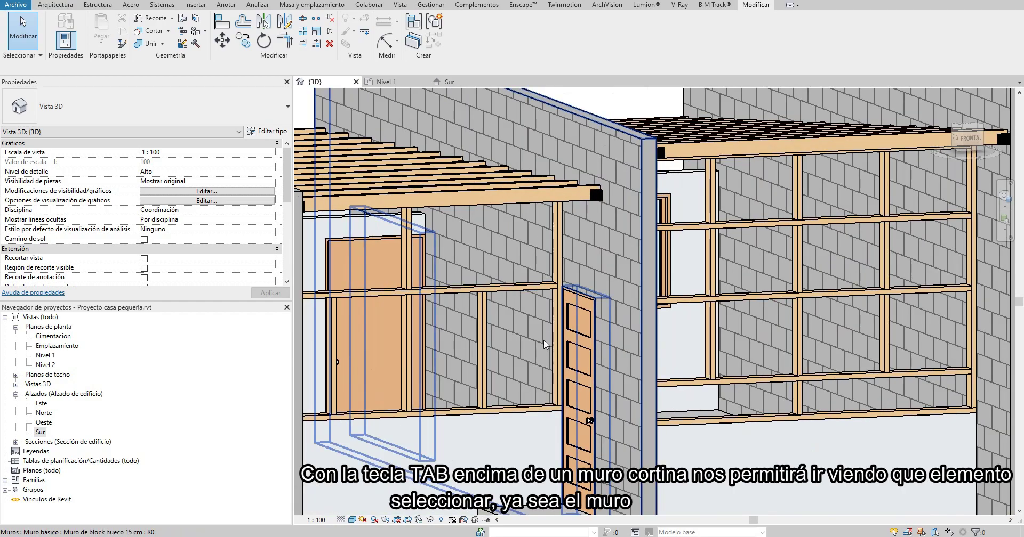
pyautogui.press('Tab')
pyautogui.press('Tab')
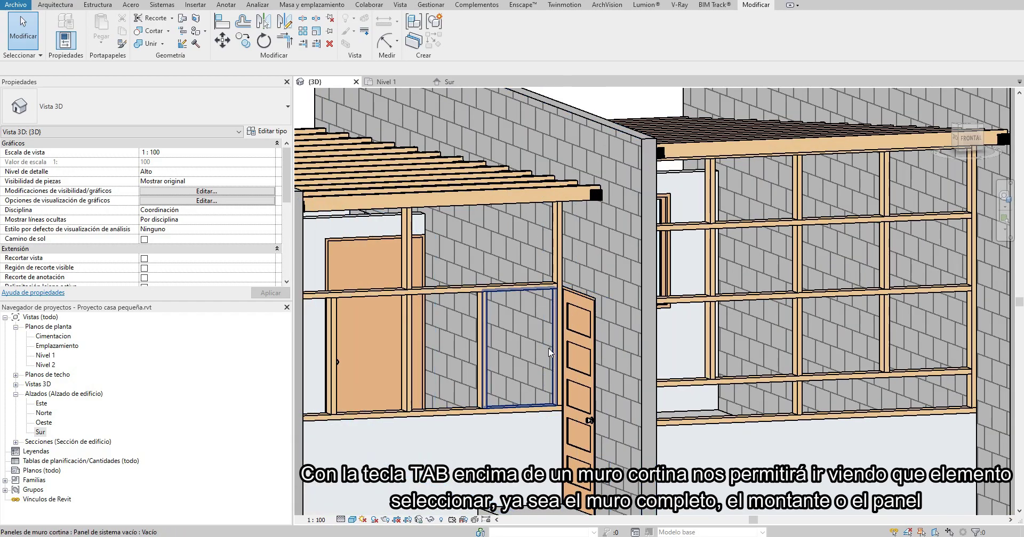
pyautogui.click(549, 350)
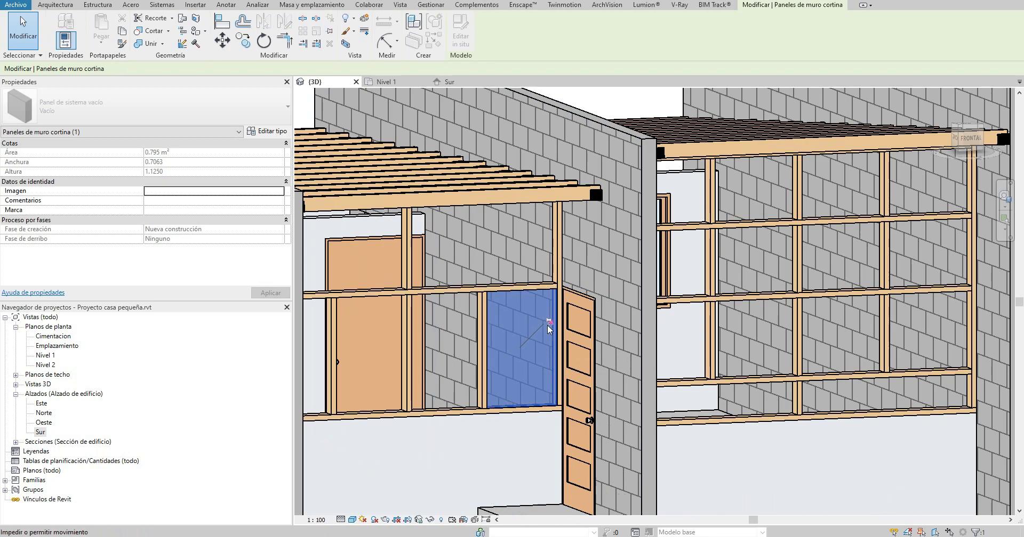
pyautogui.click(270, 132)
# Step: Check the panel Type and Family lists, then close Type Properties leaving Vacío unchanged
pyautogui.click(336, 131)
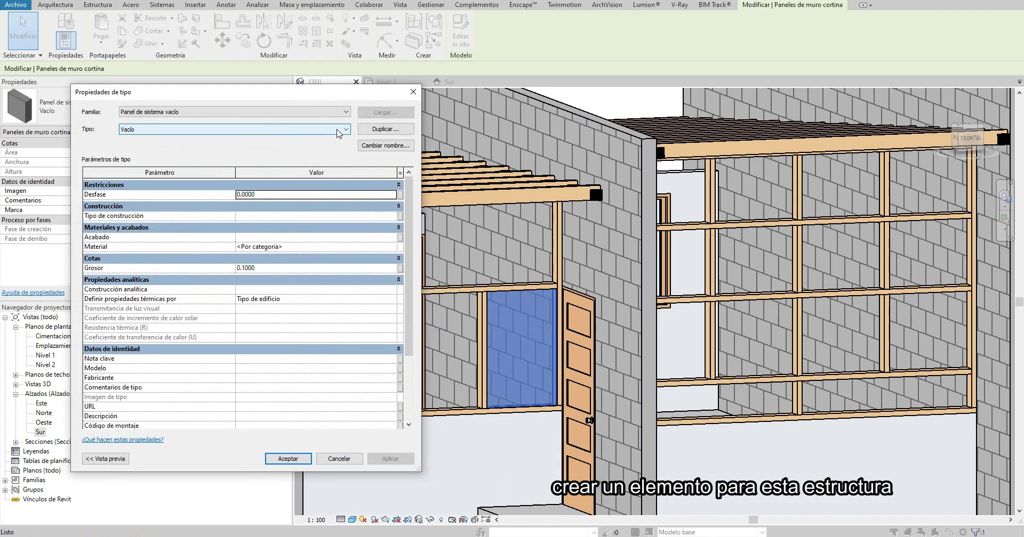
pyautogui.click(326, 112)
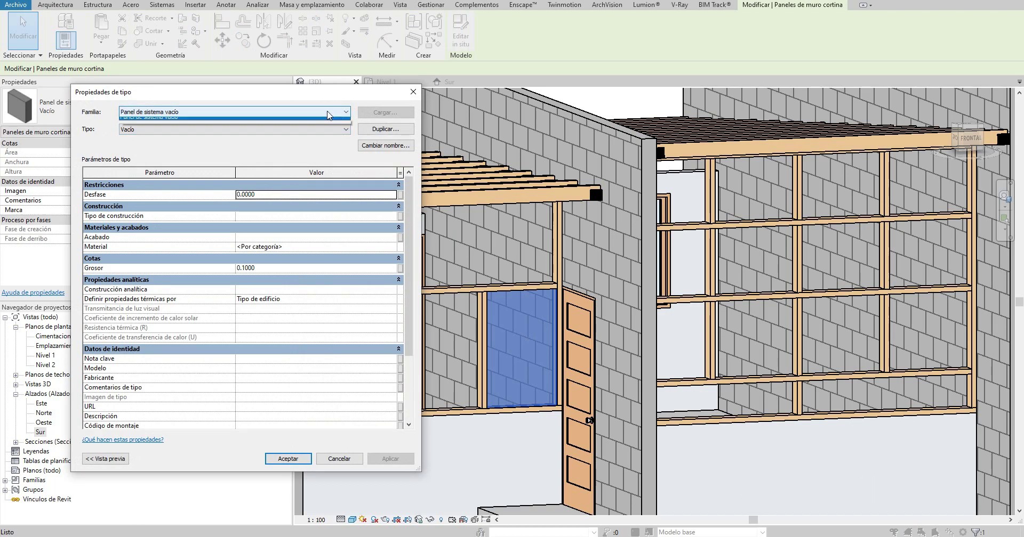
pyautogui.click(326, 112)
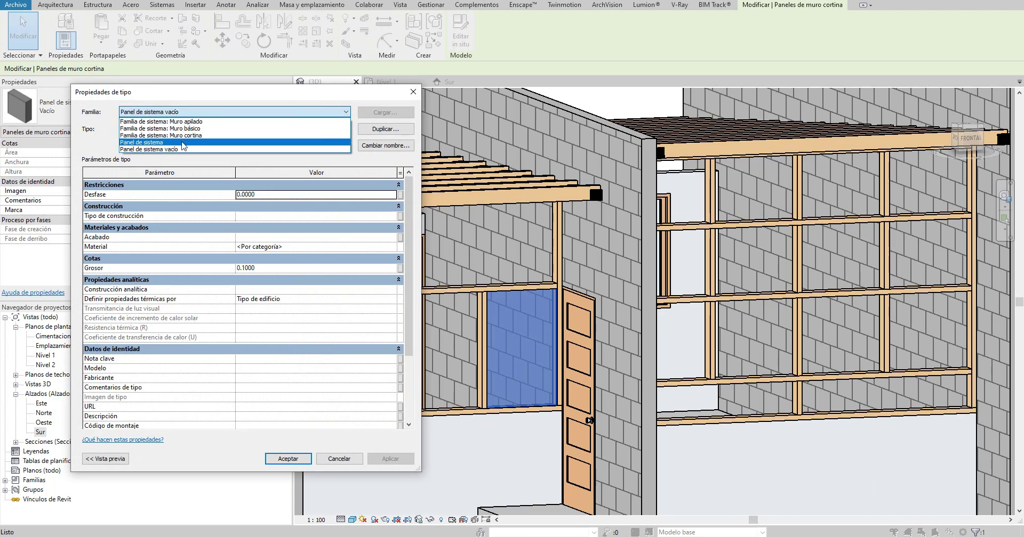
pyautogui.click(409, 97)
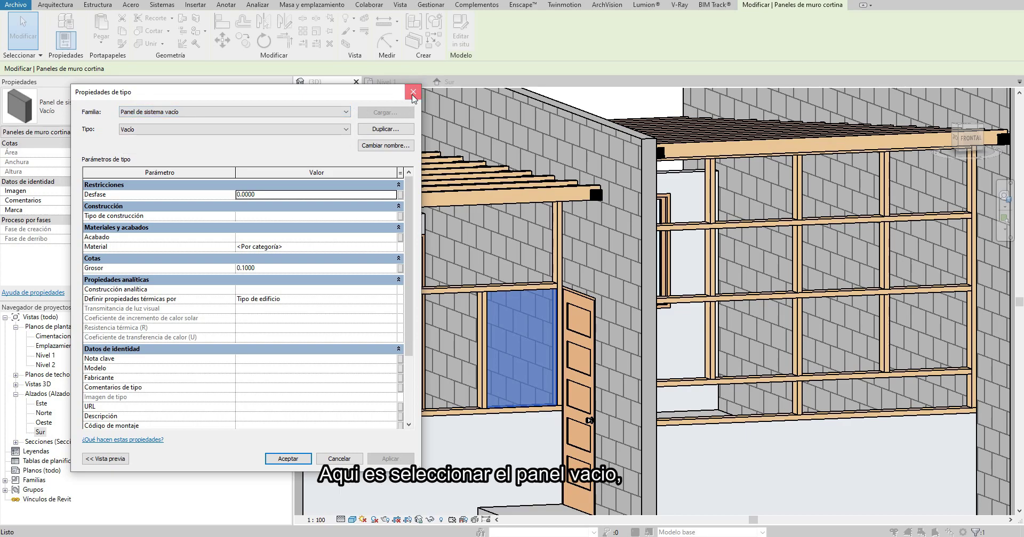
pyautogui.press('Escape')
pyautogui.keyDown('shift'); pyautogui.moveTo(538, 341); pyautogui.dragTo(567, 348, button='middle'); pyautogui.keyUp('shift')
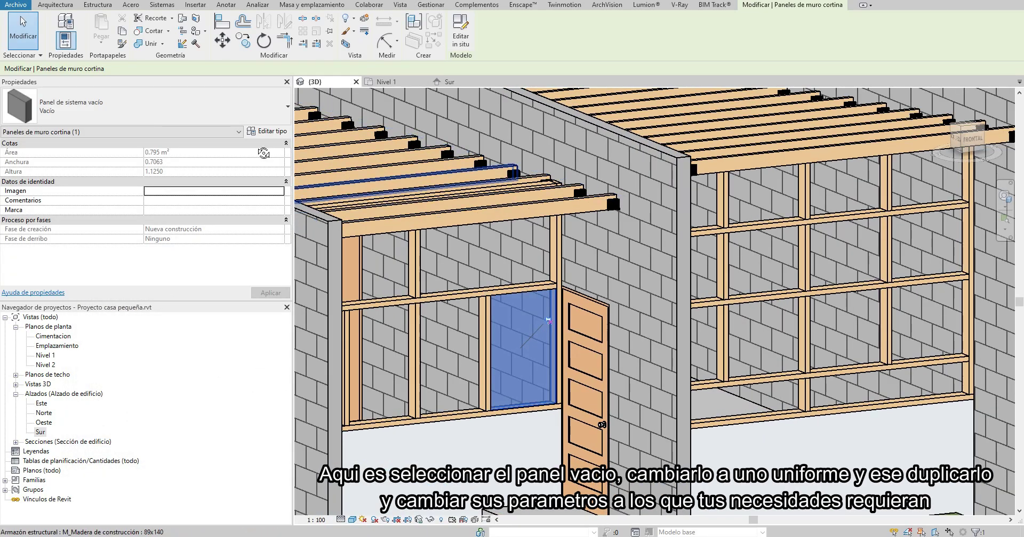
# Step: Switch the panel to System Panel: Uniforme and duplicate it as Uniforme 2 with 0.08 offset and 0.01 thickness
pyautogui.click(144, 107)
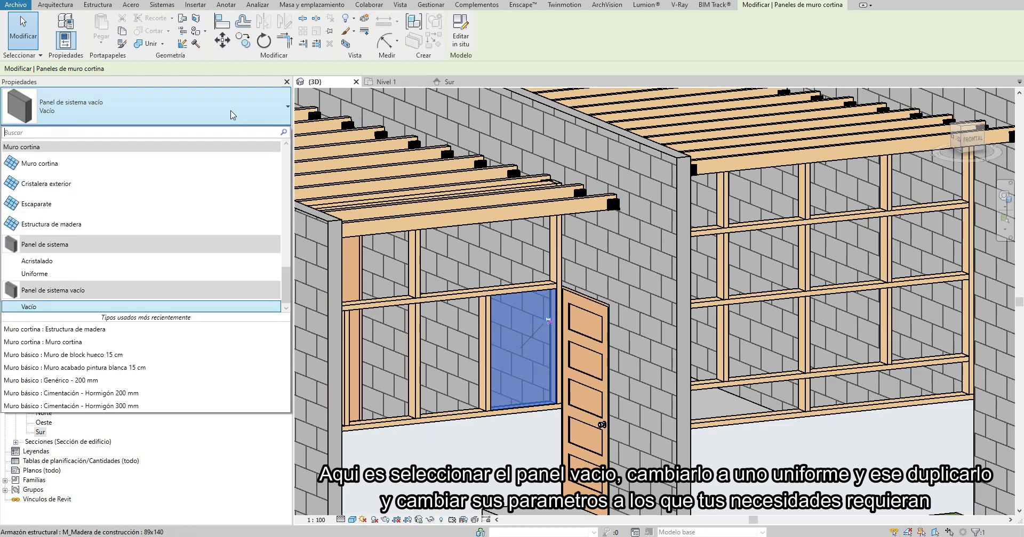
pyautogui.click(54, 273)
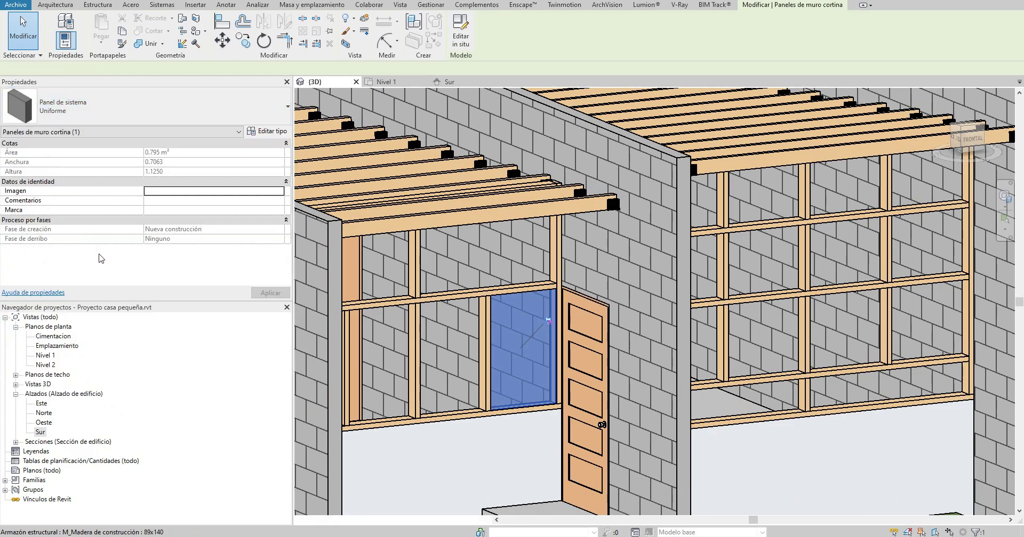
pyautogui.click(273, 132)
pyautogui.click(384, 130)
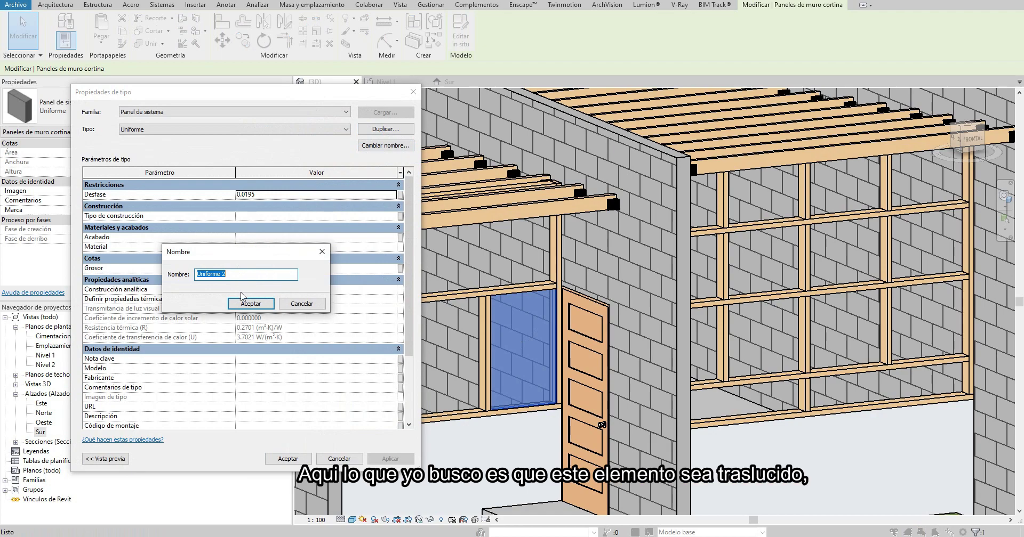
pyautogui.press('Return')
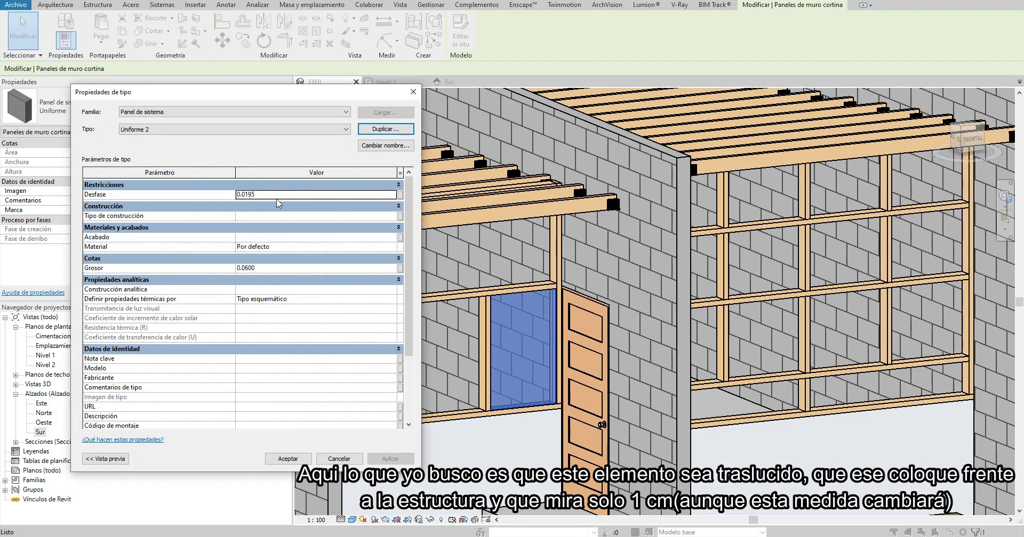
pyautogui.write('.08')
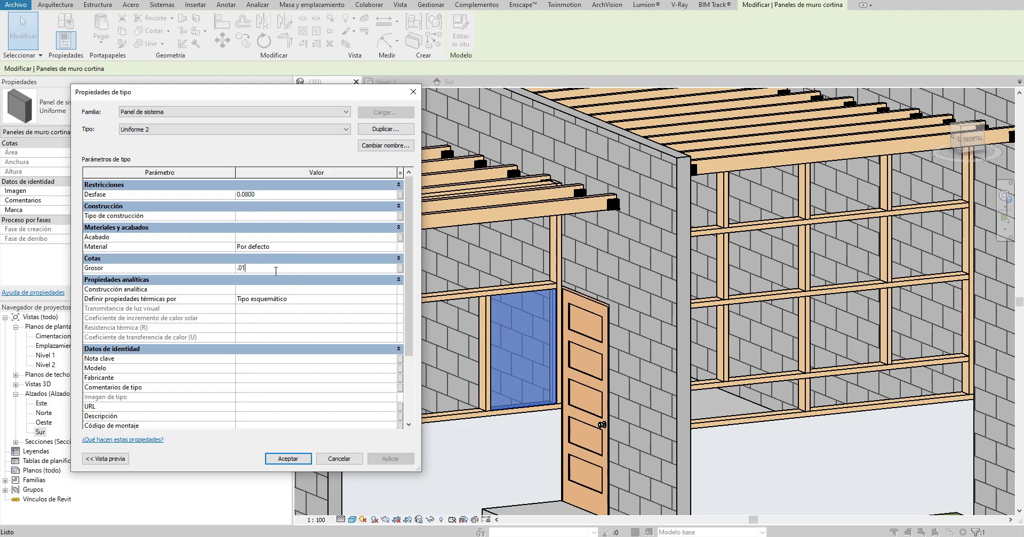
pyautogui.click(393, 249)
# Step: Create a new blank material for Uniforme 2, rename it traslucido, and bring up the appearance library
pyautogui.click(397, 248)
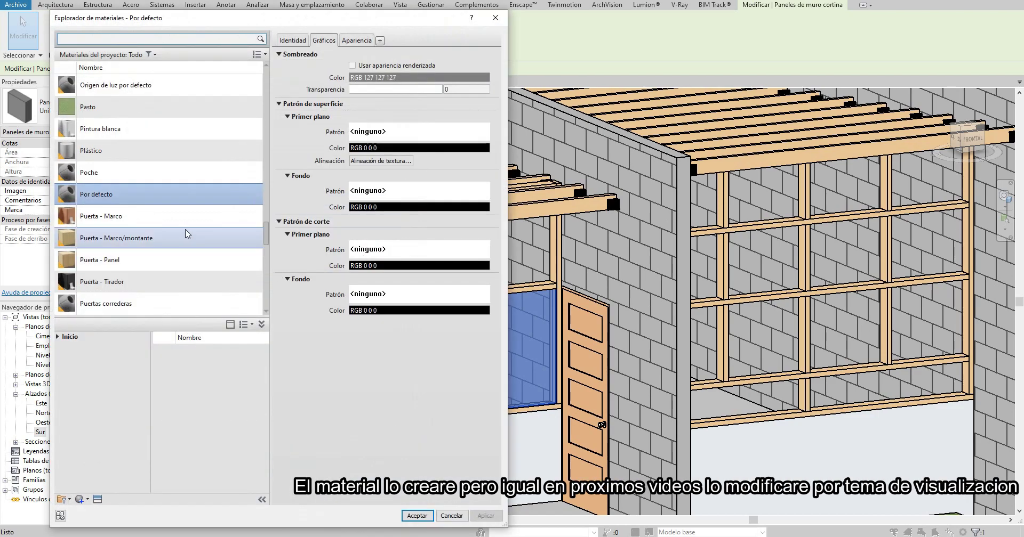
pyautogui.click(87, 501)
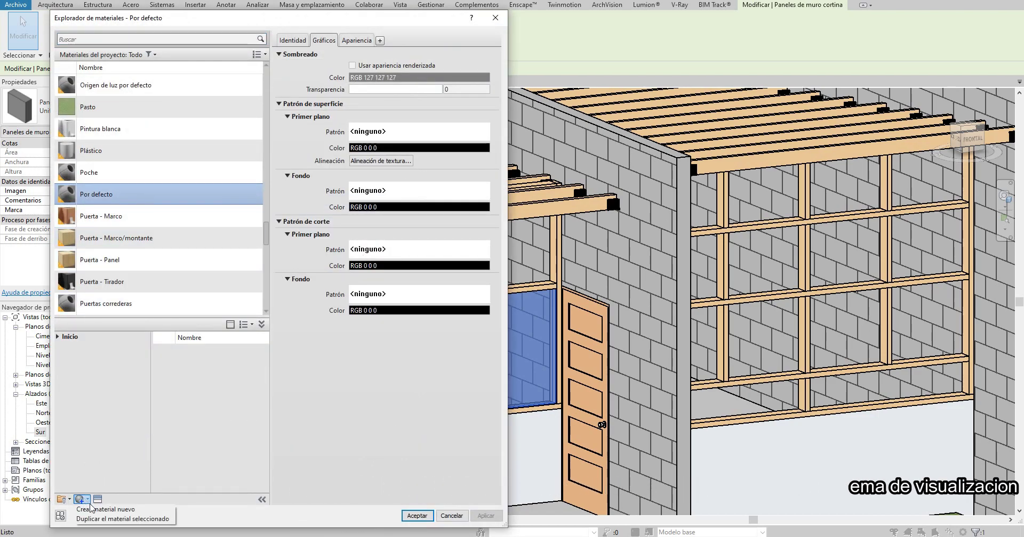
pyautogui.click(90, 509)
pyautogui.rightClick(150, 199)
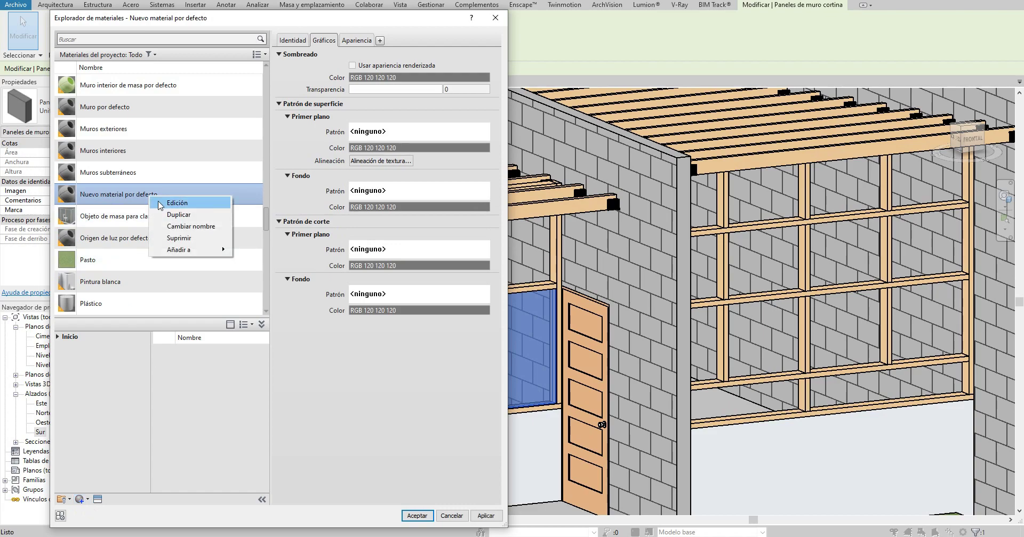
pyautogui.click(177, 228)
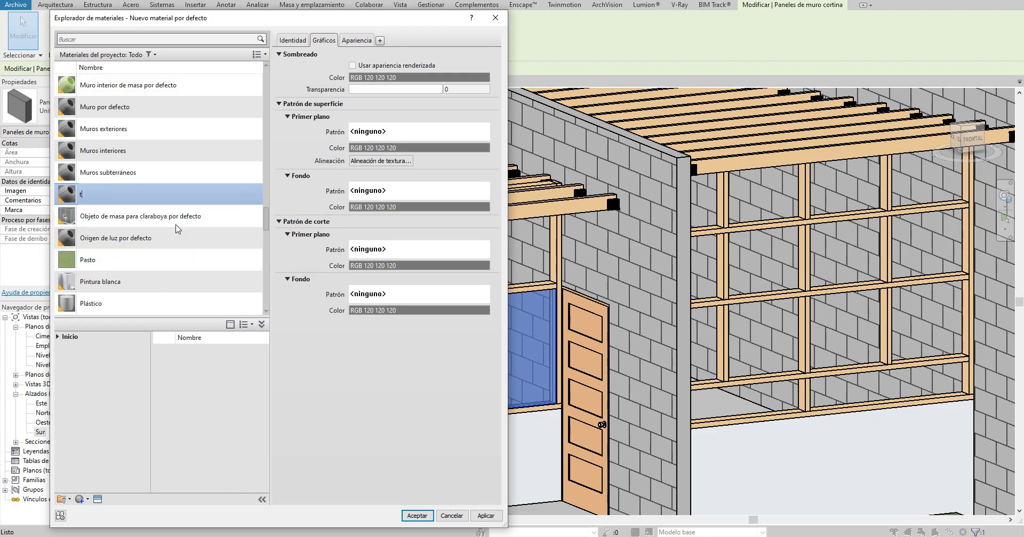
pyautogui.write('lucido')
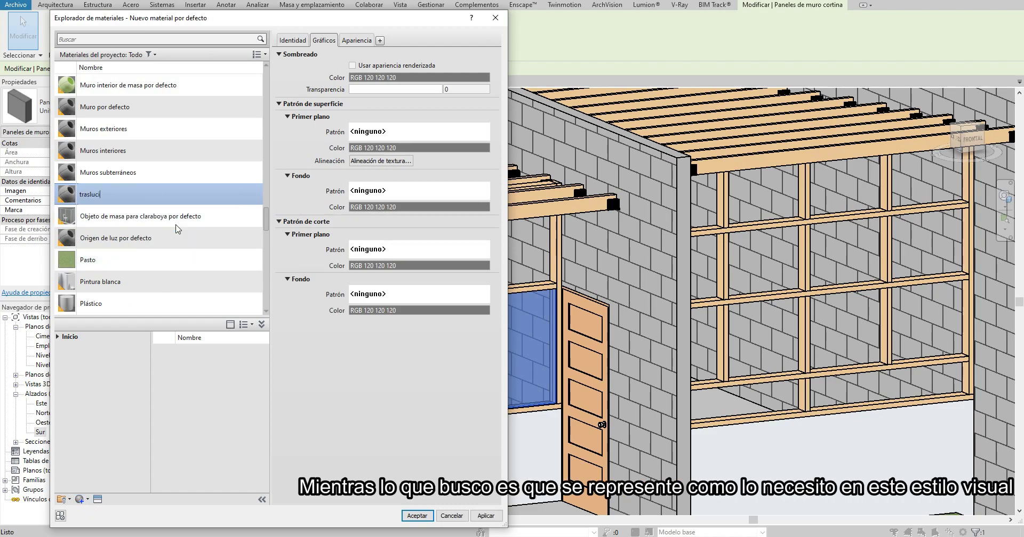
pyautogui.click(99, 501)
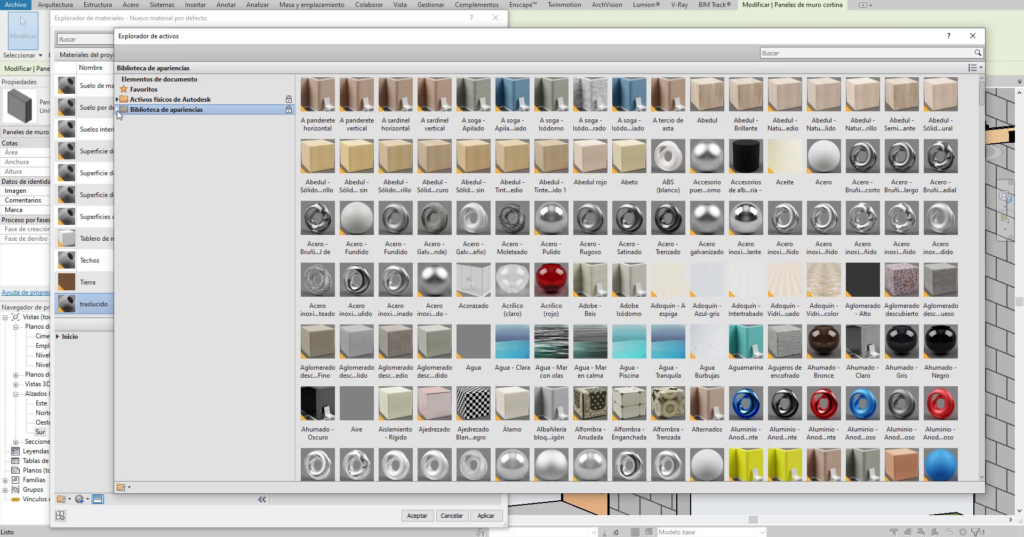
# Step: Assign the Cristal appearance Rizado - Blanco to the traslucido material
pyautogui.click(116, 110)
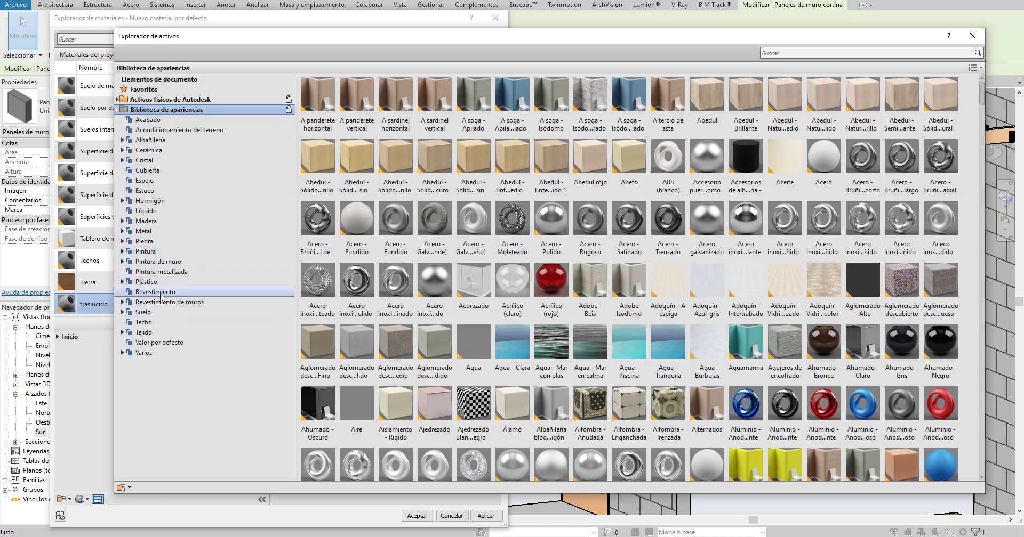
pyautogui.click(158, 162)
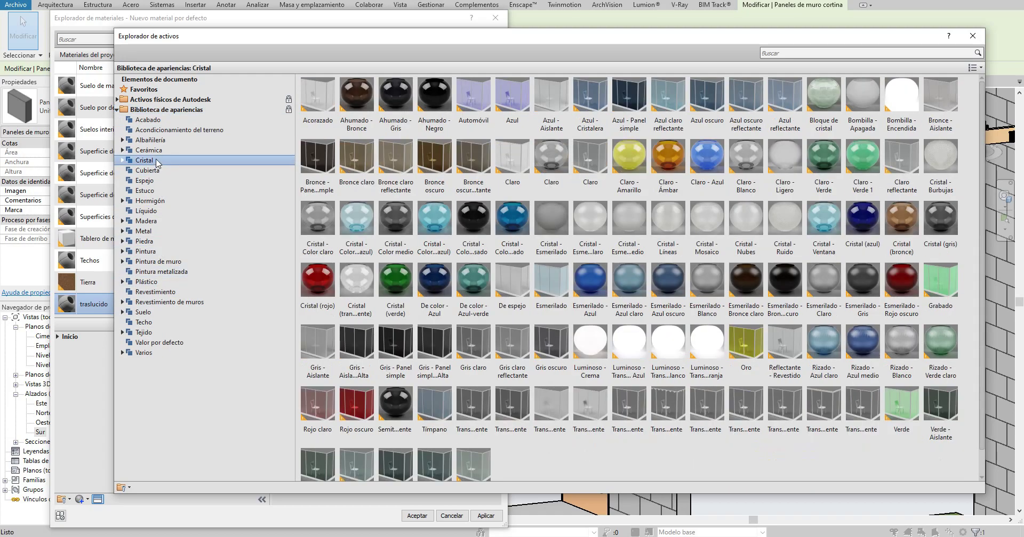
pyautogui.click(902, 379)
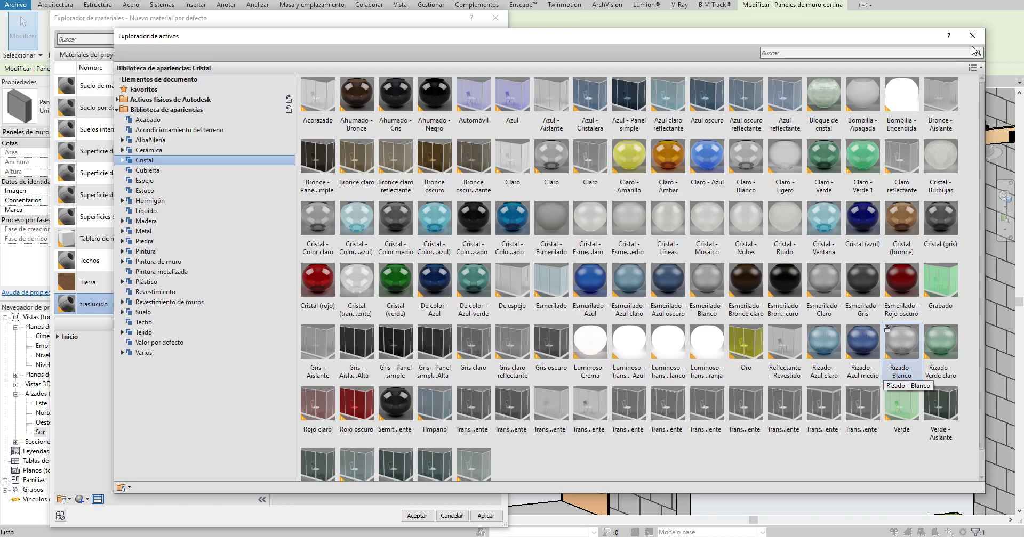
pyautogui.click(974, 39)
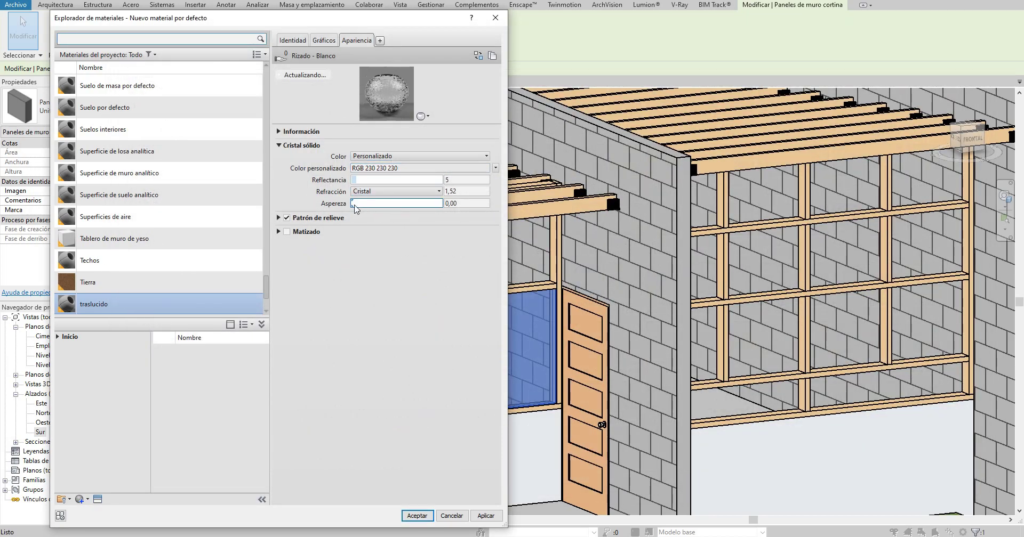
# Step: Raise the traslucido glass roughness to 0.30 and toggle Use Render Appearance on and off in Graphics
pyautogui.moveTo(364, 204); pyautogui.dragTo(377, 203)
pyautogui.click(327, 42)
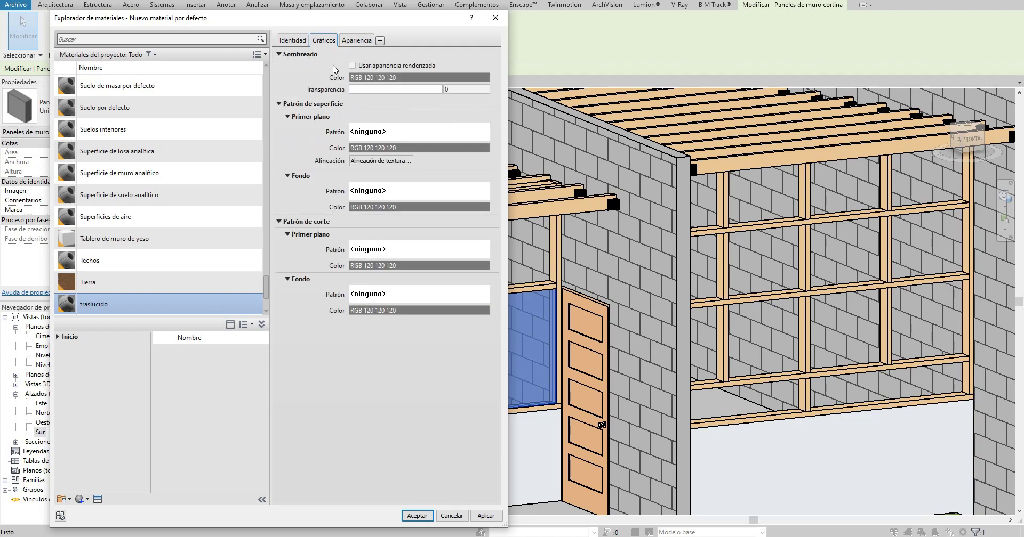
pyautogui.click(353, 66)
pyautogui.click(352, 66)
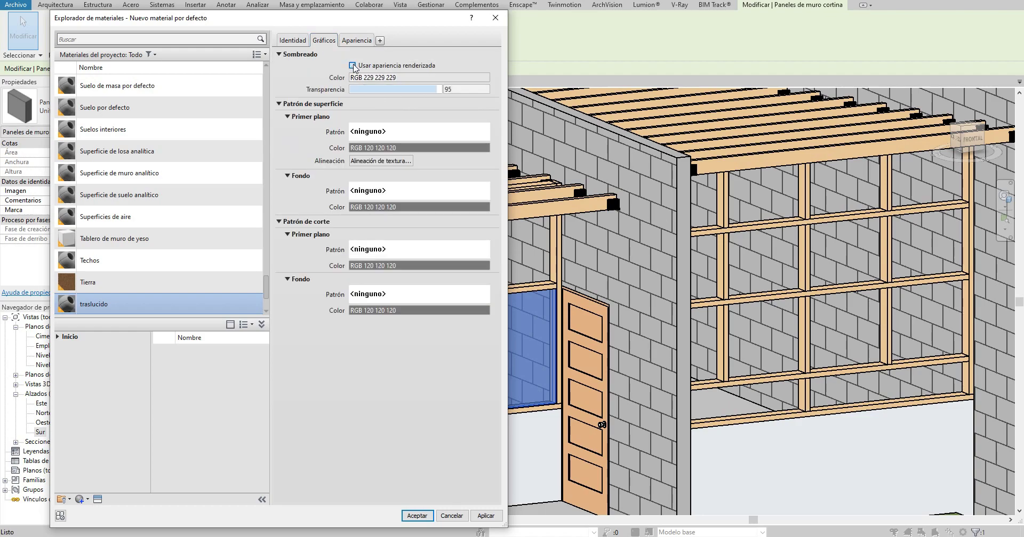
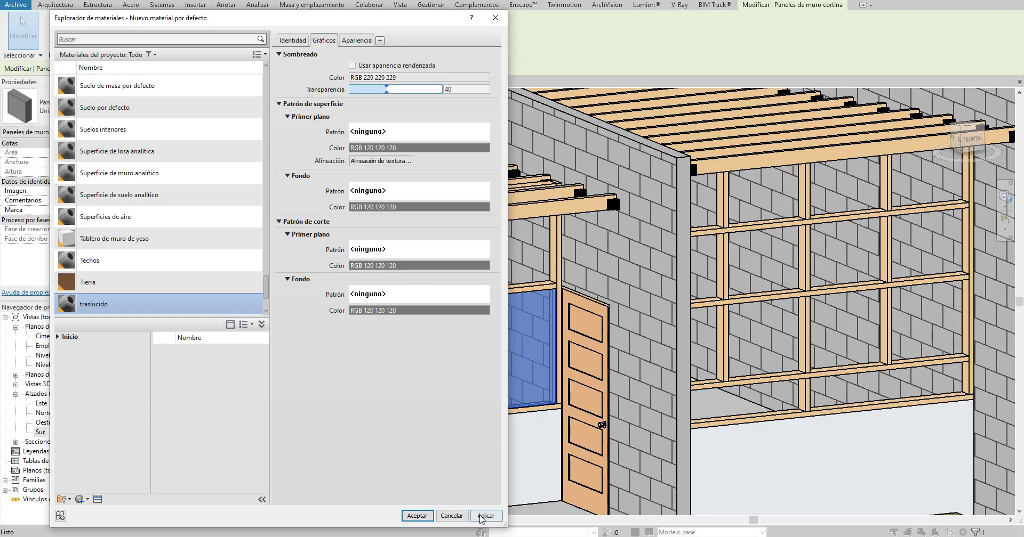
# Step: Apply the translucent traslucido material to Uniforme 2 and confirm the panel type settings
pyautogui.click(418, 516)
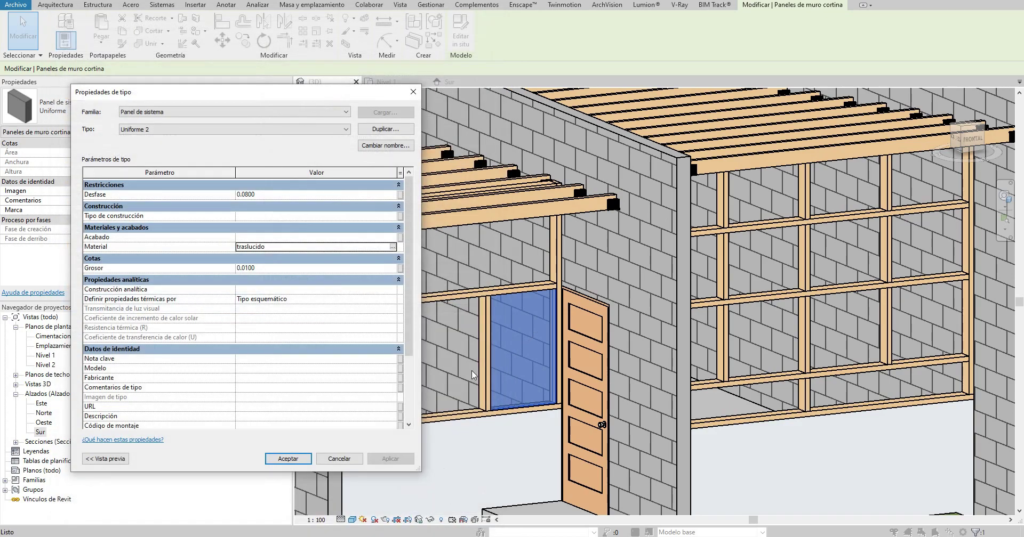
pyautogui.click(288, 459)
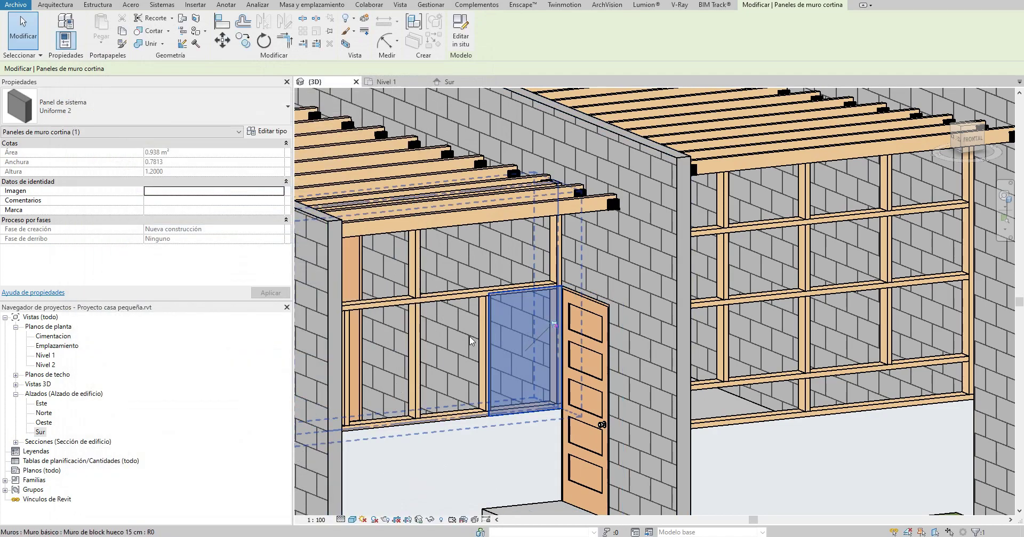
# Step: Select the empty curtain panel beside the door and unpin it so its type can change
pyautogui.scroll(-2, 520, 311)
pyautogui.scroll(-2, 520, 310)
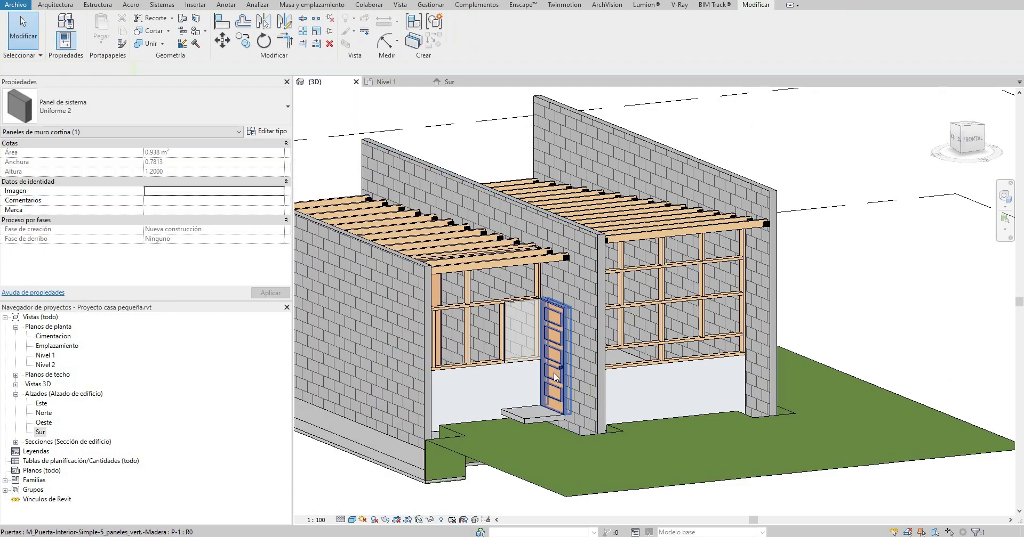
pyautogui.keyDown('shift'); pyautogui.moveTo(520, 311); pyautogui.dragTo(517, 380, button='middle'); pyautogui.keyUp('shift')
pyautogui.scroll(2, 517, 380)
pyautogui.scroll(2, 497, 348)
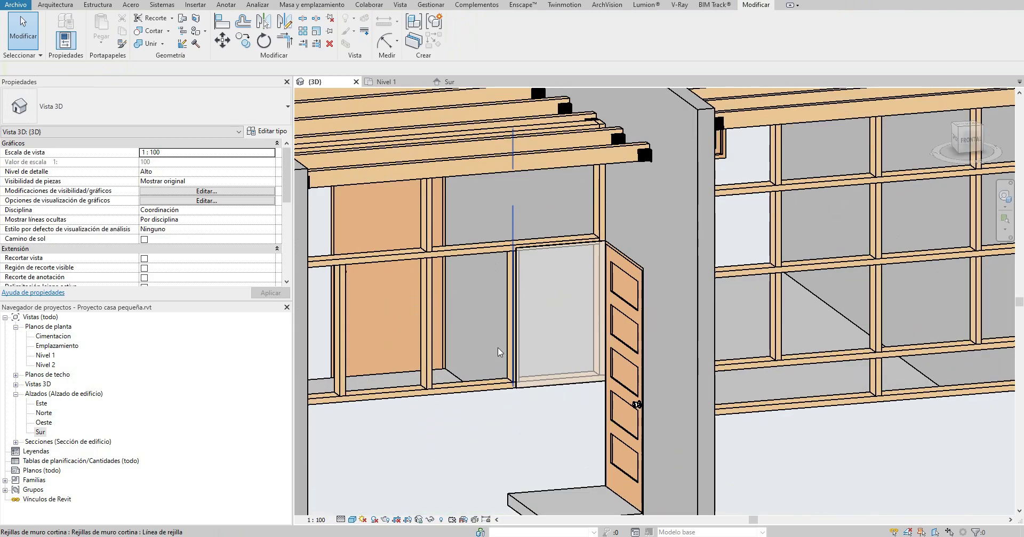
pyautogui.click(495, 349)
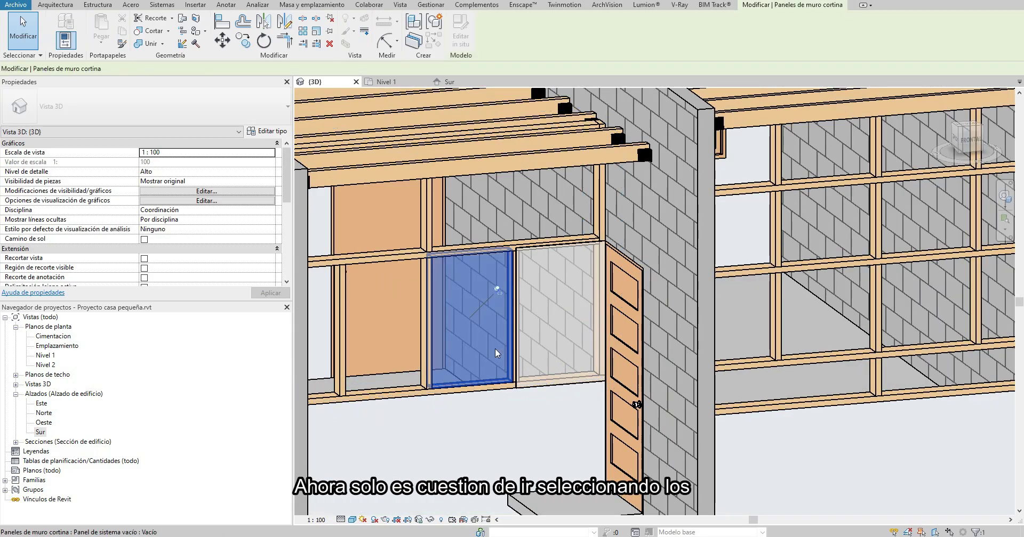
pyautogui.click(498, 289)
pyautogui.click(408, 337)
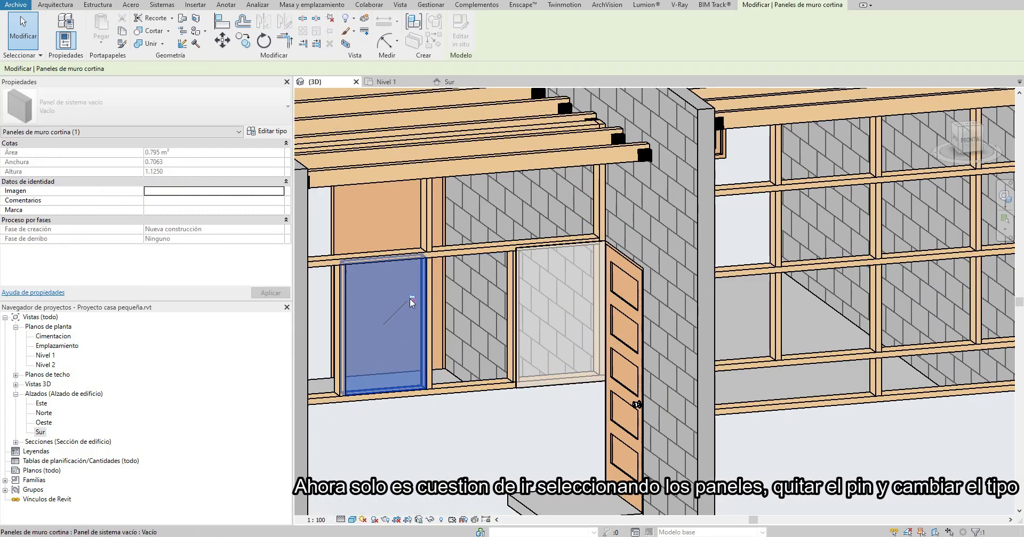
# Step: Switch the three empty panels beside the door to Panel de sistema: Uniforme 2
pyautogui.moveTo(364, 336); pyautogui.dragTo(415, 336, button='middle')
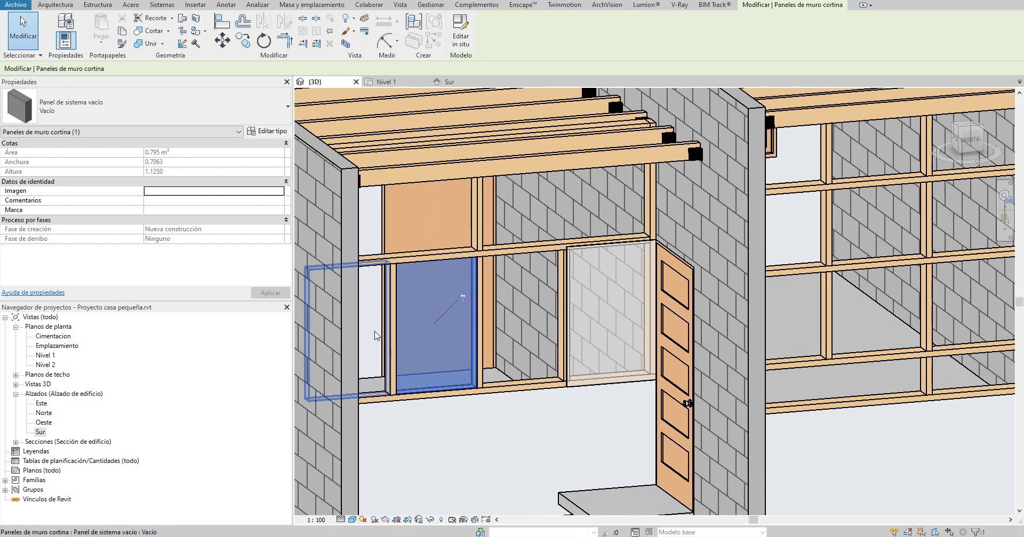
pyautogui.click(378, 315)
pyautogui.keyDown('ctrl'); pyautogui.click(434, 312); pyautogui.keyUp('ctrl')
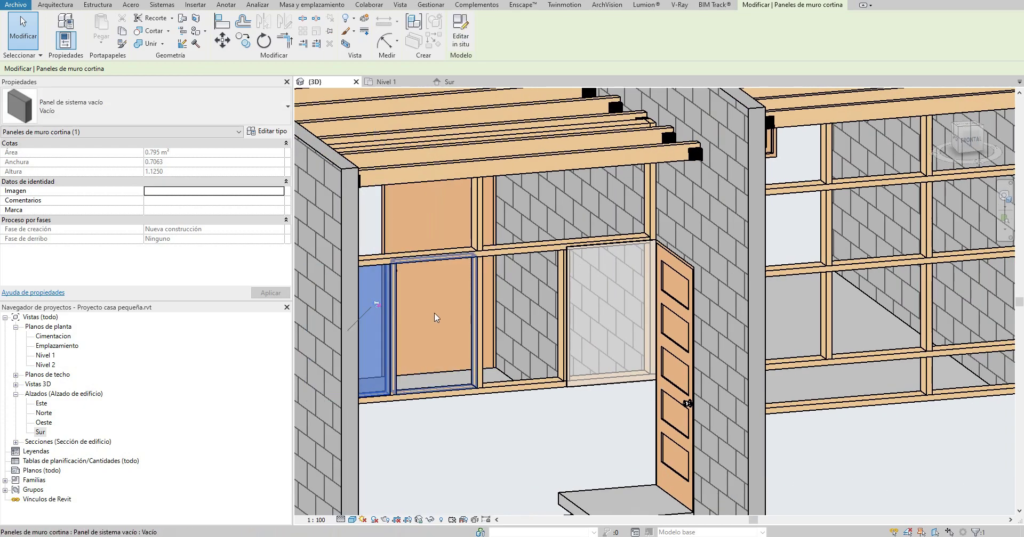
pyautogui.keyDown('ctrl'); pyautogui.click(528, 300); pyautogui.keyUp('ctrl')
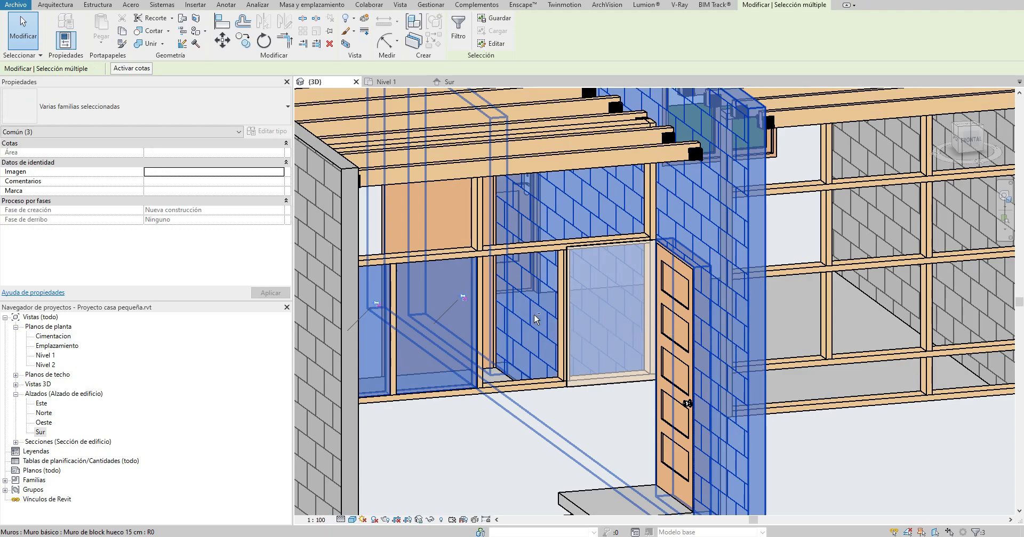
pyautogui.keyDown('shift'); pyautogui.click(536, 320); pyautogui.keyUp('shift')
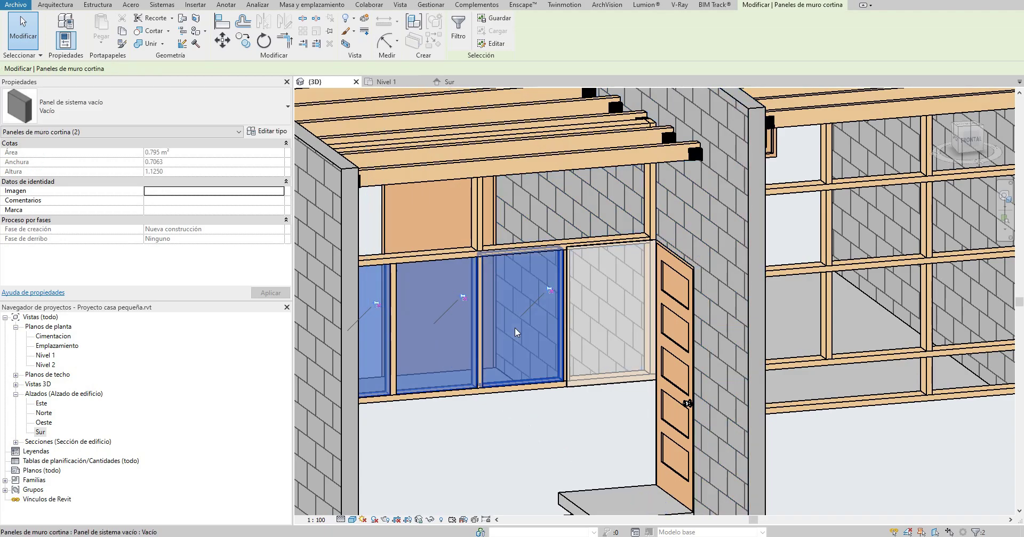
pyautogui.click(165, 101)
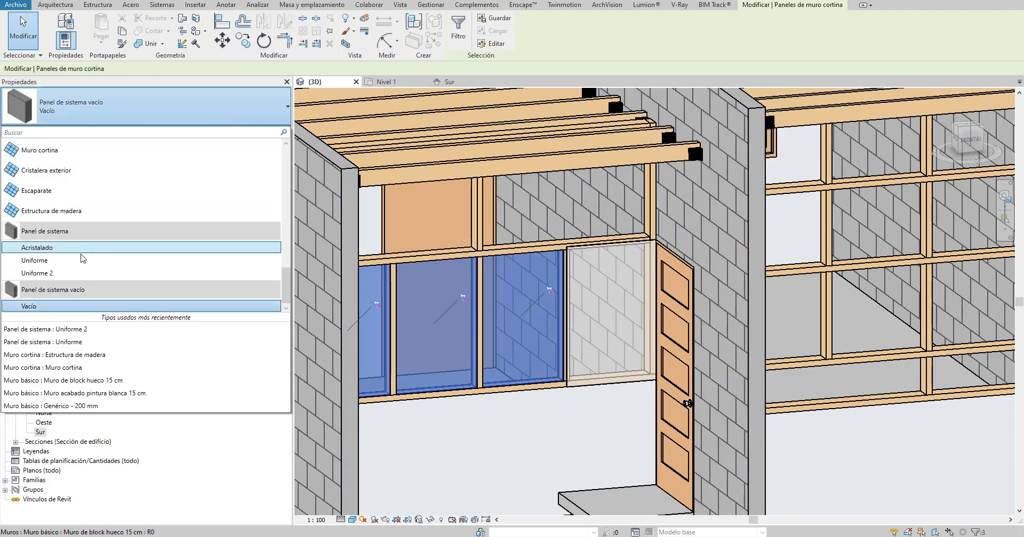
pyautogui.click(75, 273)
pyautogui.scroll(-3, 533, 320)
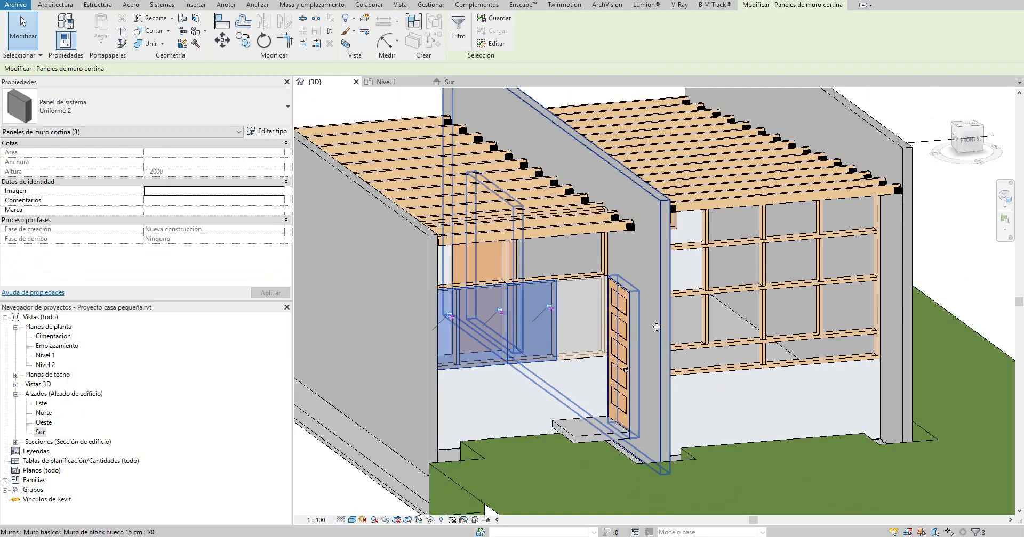
pyautogui.moveTo(656, 327); pyautogui.dragTo(576, 316, button='middle')
pyautogui.press('Escape')
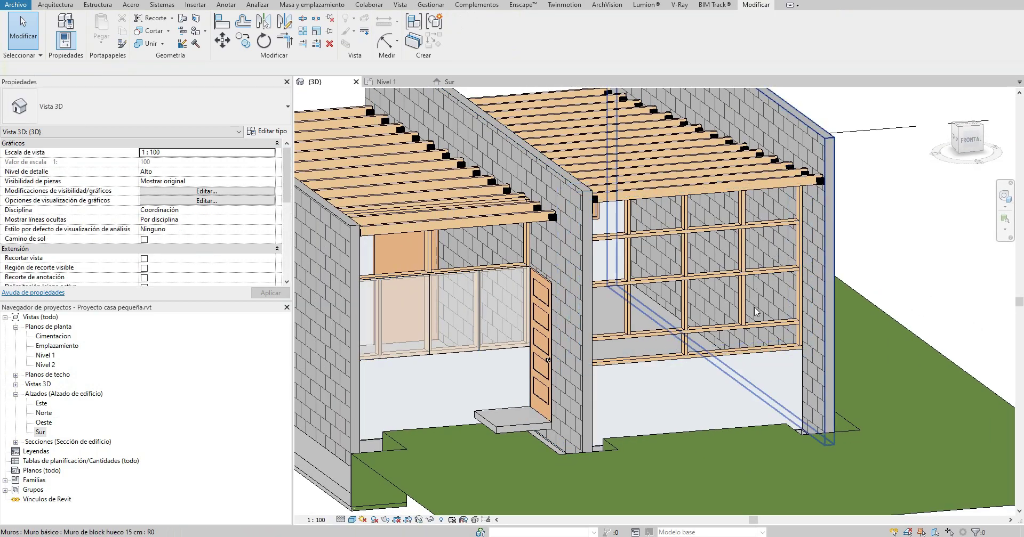
# Step: Check the empty curtain panels in the other room's timber framing one by one
pyautogui.click(763, 308)
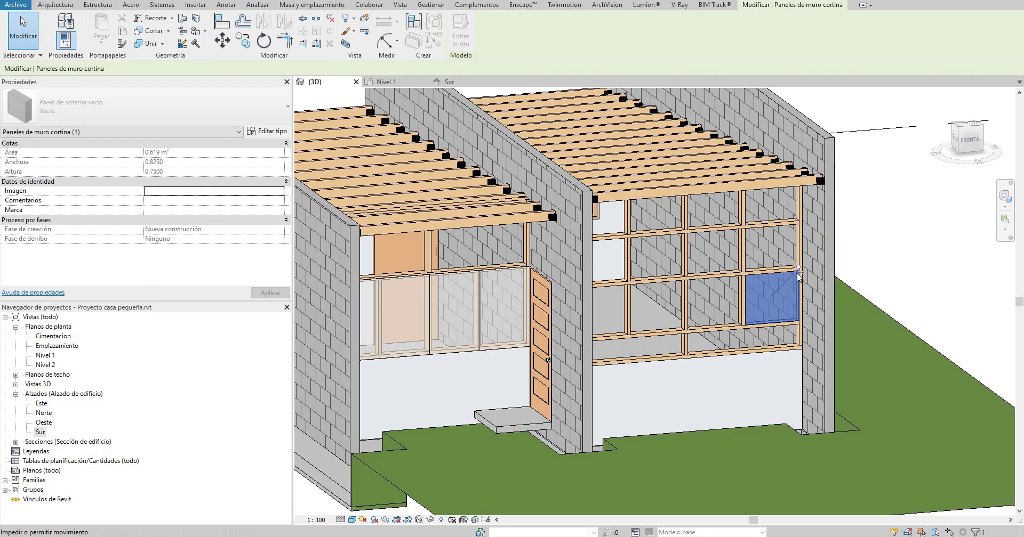
pyautogui.click(726, 298)
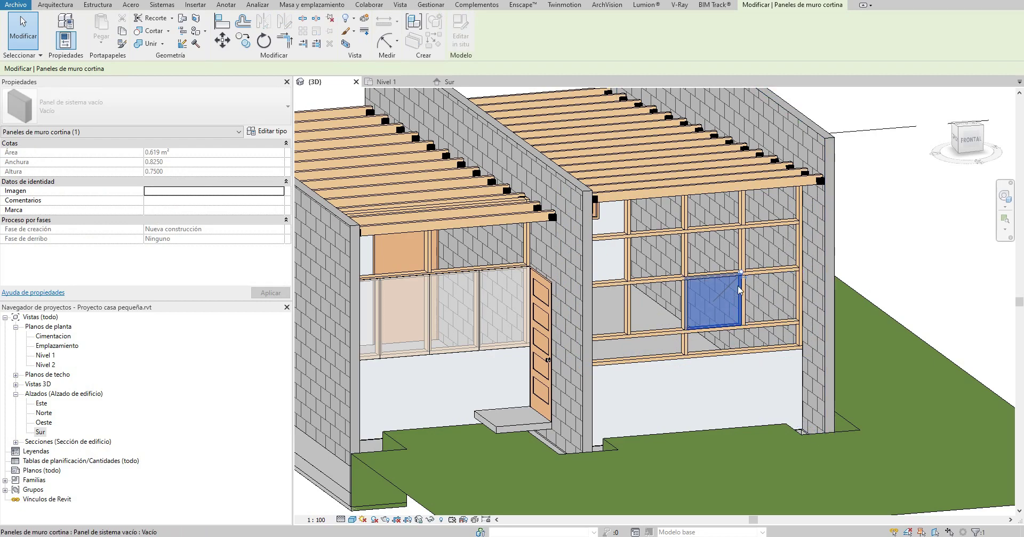
pyautogui.click(663, 309)
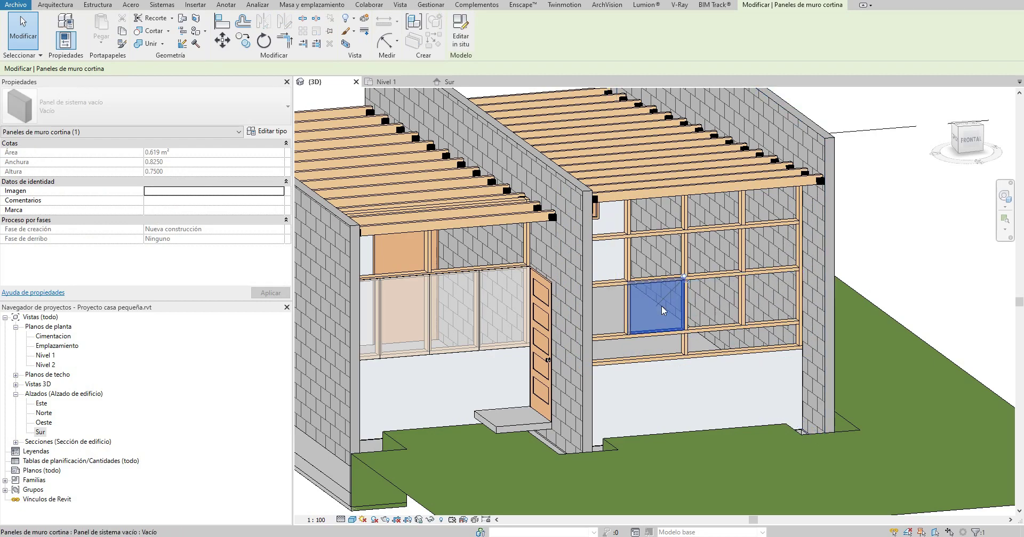
pyautogui.click(603, 311)
pyautogui.click(612, 275)
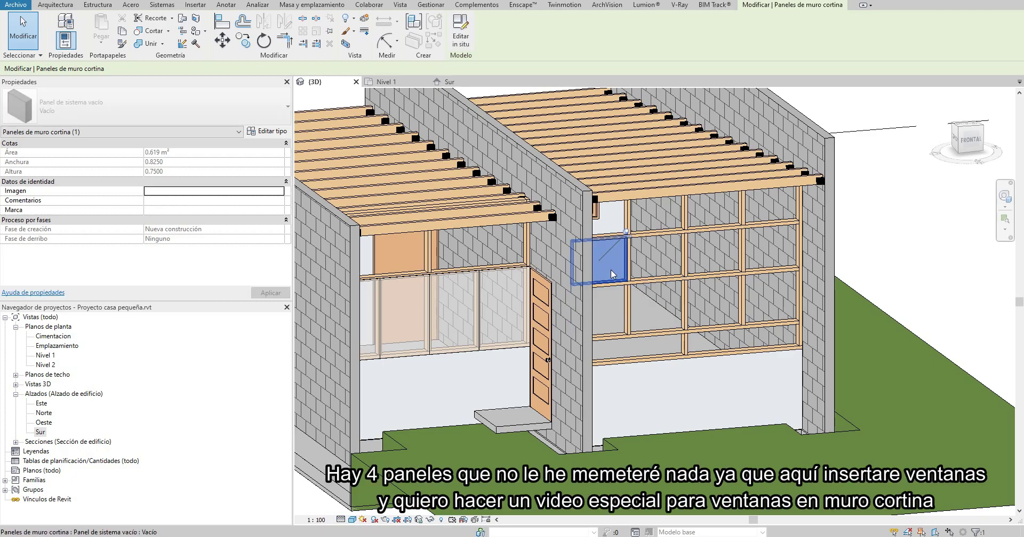
pyautogui.click(615, 225)
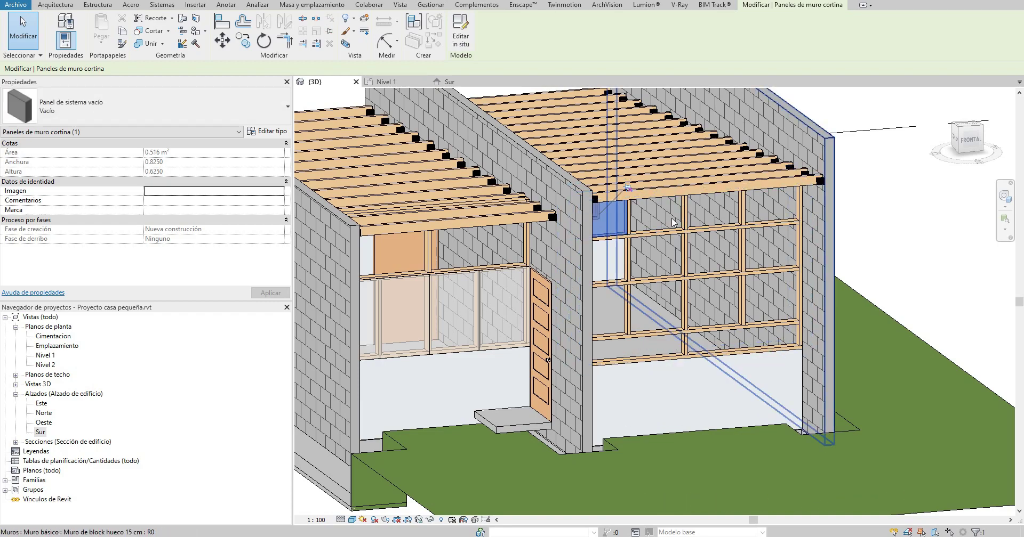
pyautogui.scroll(2, 673, 279)
pyautogui.click(674, 279)
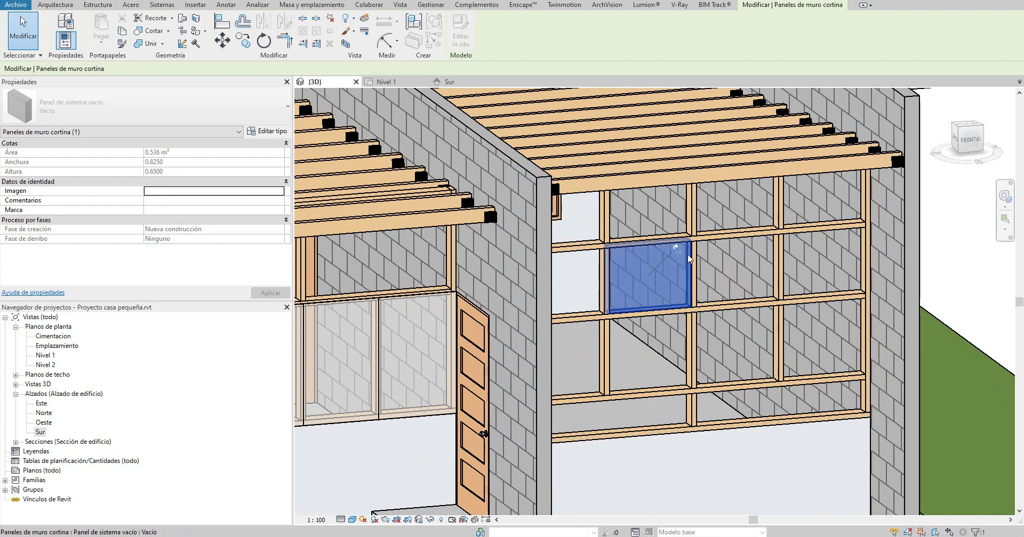
pyautogui.click(672, 219)
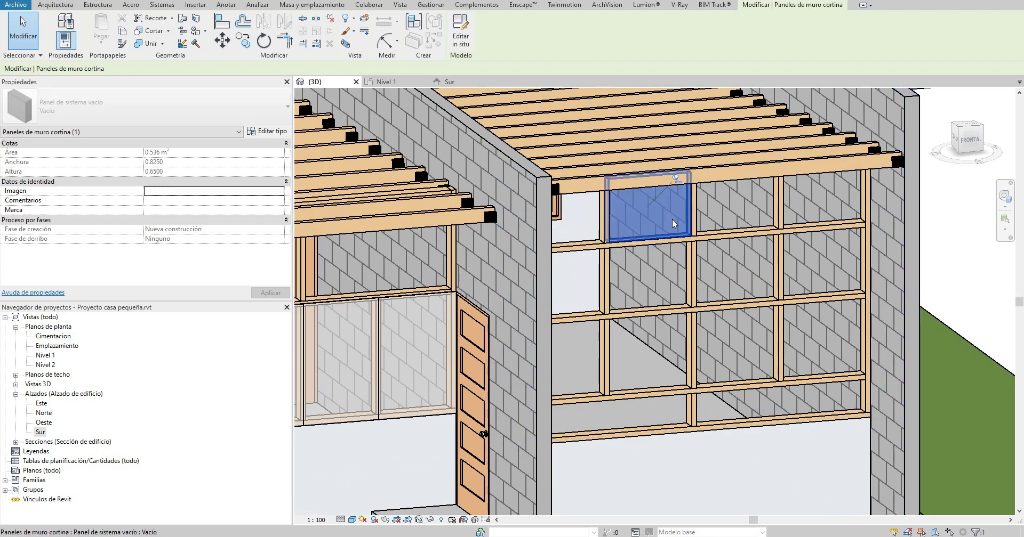
pyautogui.click(742, 210)
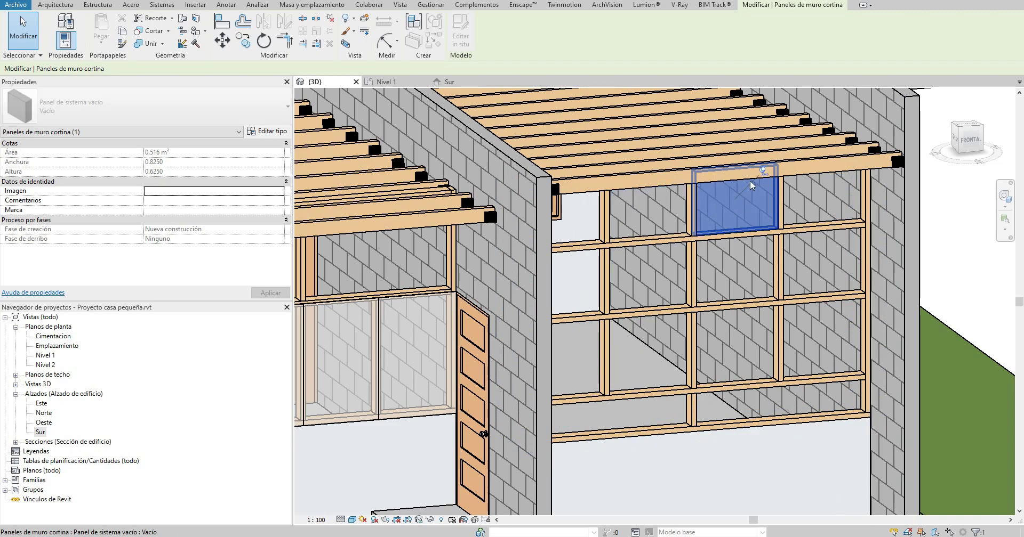
pyautogui.click(740, 260)
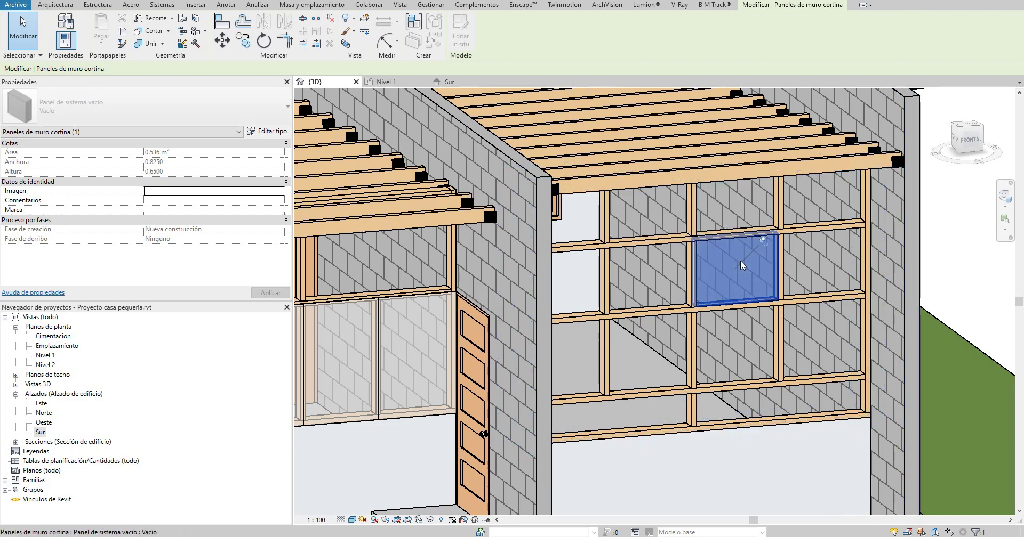
pyautogui.click(814, 263)
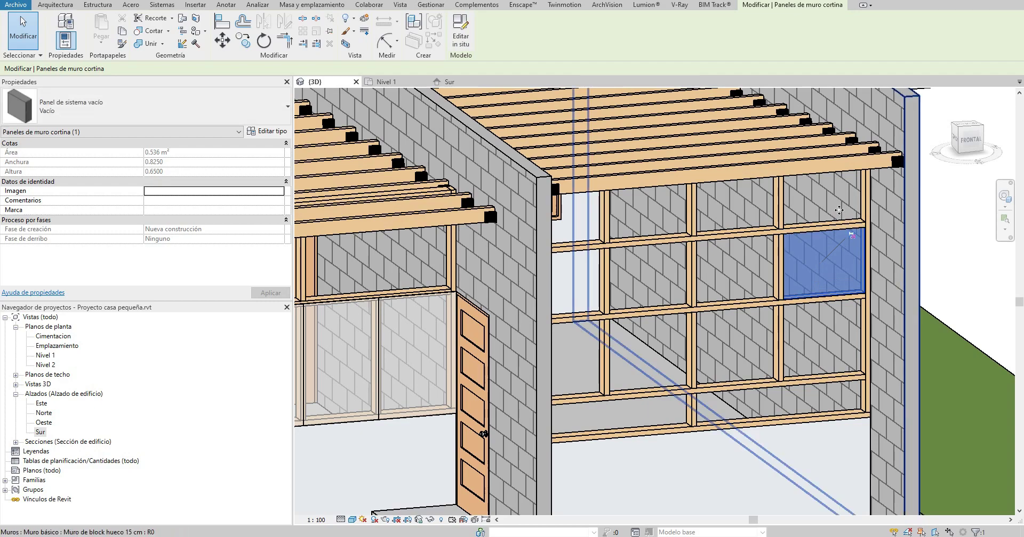
pyautogui.click(839, 210)
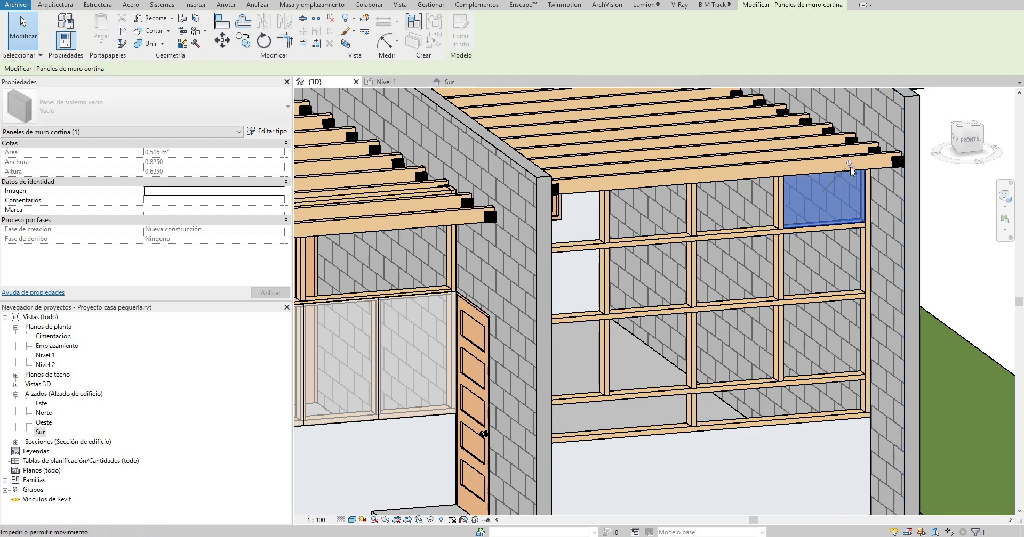
# Step: Change the twelve selected empty panels to Panel de sistema: Uniforme 2
pyautogui.keyDown('ctrl'); pyautogui.click(760, 211); pyautogui.keyUp('ctrl')
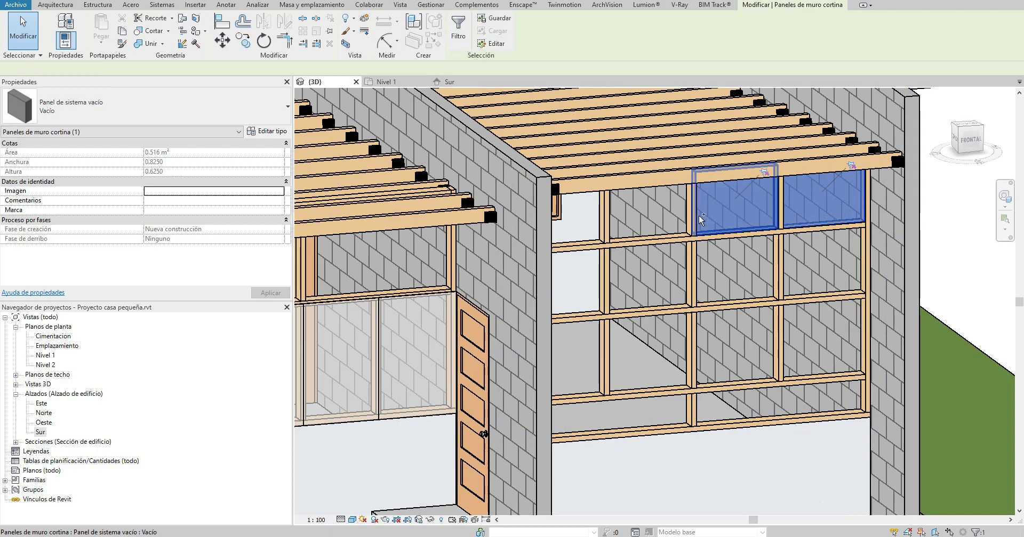
pyautogui.keyDown('ctrl'); pyautogui.click(656, 216); pyautogui.keyUp('ctrl')
pyautogui.keyDown('ctrl'); pyautogui.click(583, 217); pyautogui.keyUp('ctrl')
pyautogui.keyDown('ctrl'); pyautogui.click(583, 281); pyautogui.keyUp('ctrl')
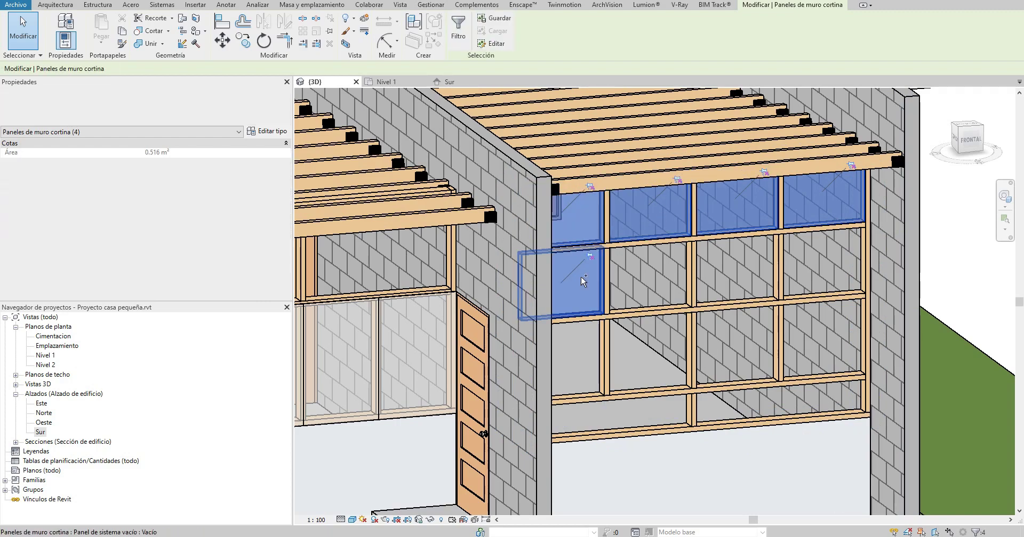
pyautogui.keyDown('ctrl'); pyautogui.click(631, 274); pyautogui.keyUp('ctrl')
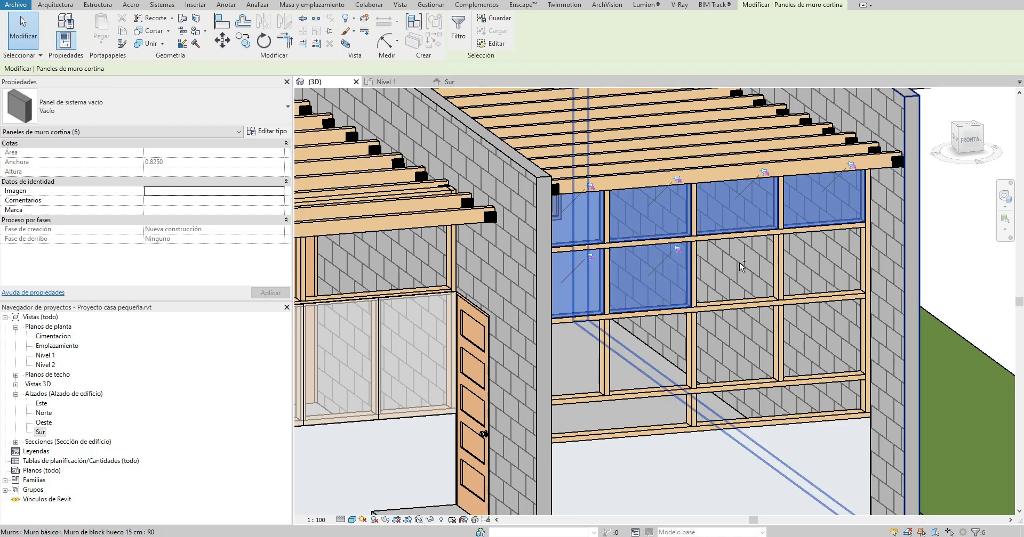
pyautogui.keyDown('ctrl'); pyautogui.click(725, 264); pyautogui.keyUp('ctrl')
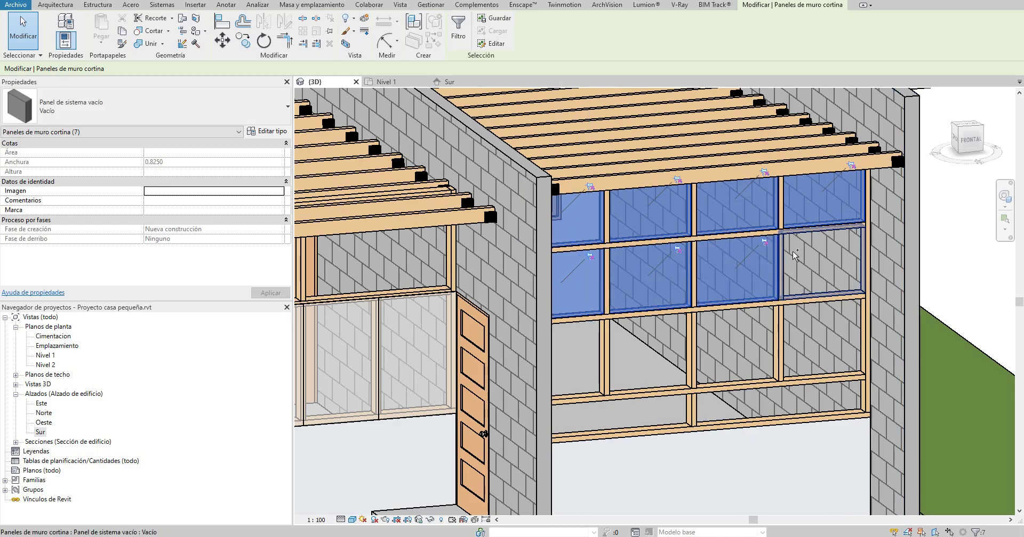
pyautogui.keyDown('ctrl'); pyautogui.click(794, 275); pyautogui.keyUp('ctrl')
pyautogui.keyDown('ctrl'); pyautogui.click(815, 333); pyautogui.keyUp('ctrl')
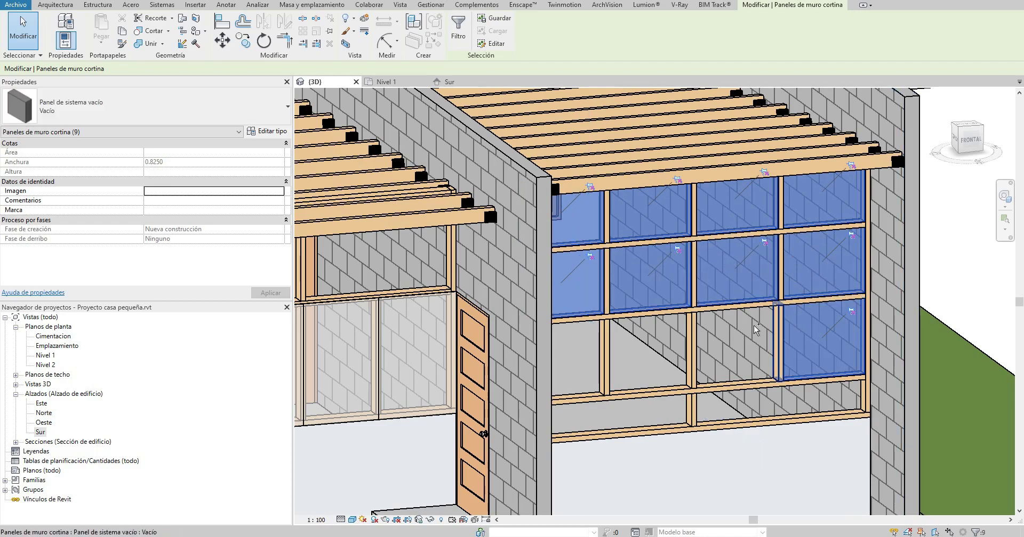
pyautogui.keyDown('ctrl'); pyautogui.click(705, 331); pyautogui.keyUp('ctrl')
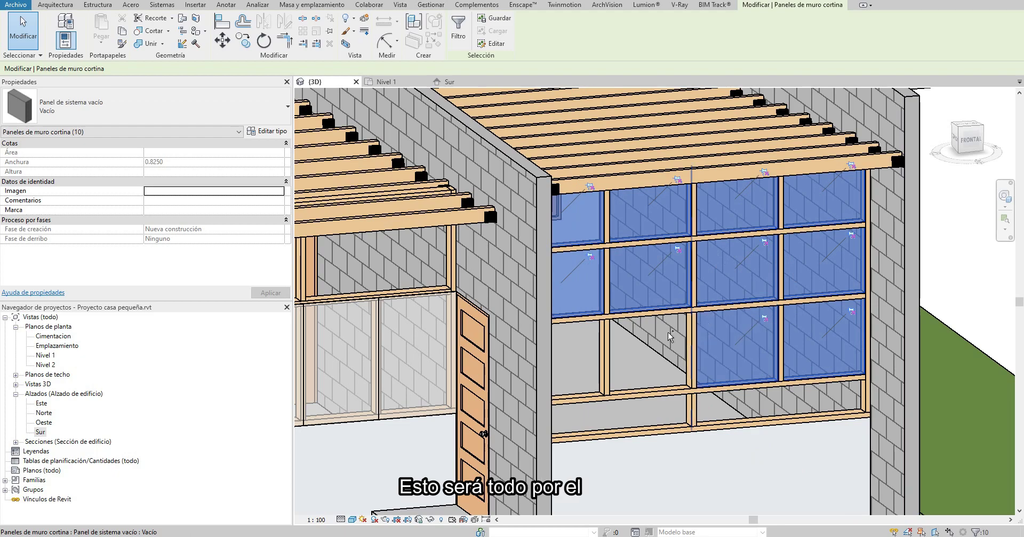
pyautogui.keyDown('ctrl'); pyautogui.click(627, 335); pyautogui.keyUp('ctrl')
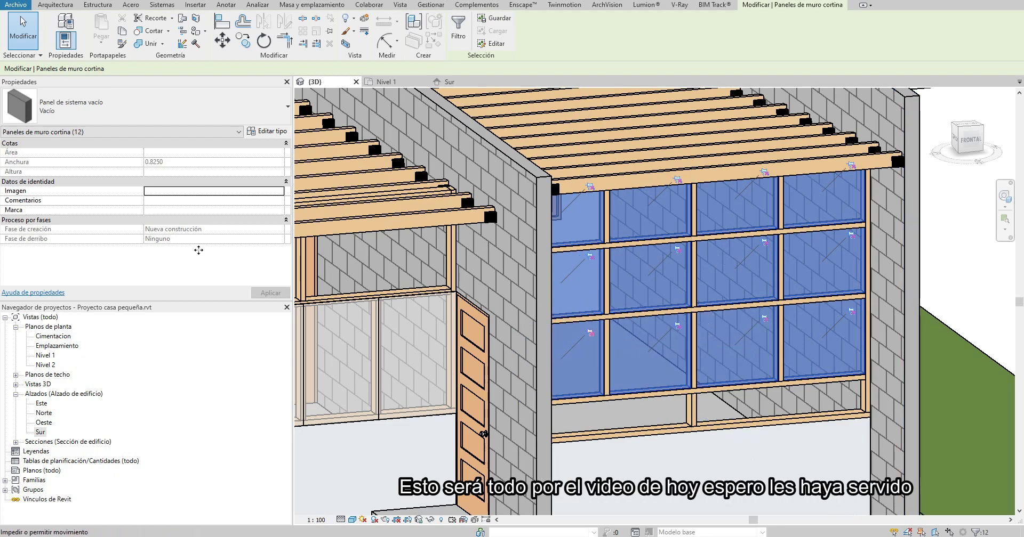
pyautogui.click(213, 109)
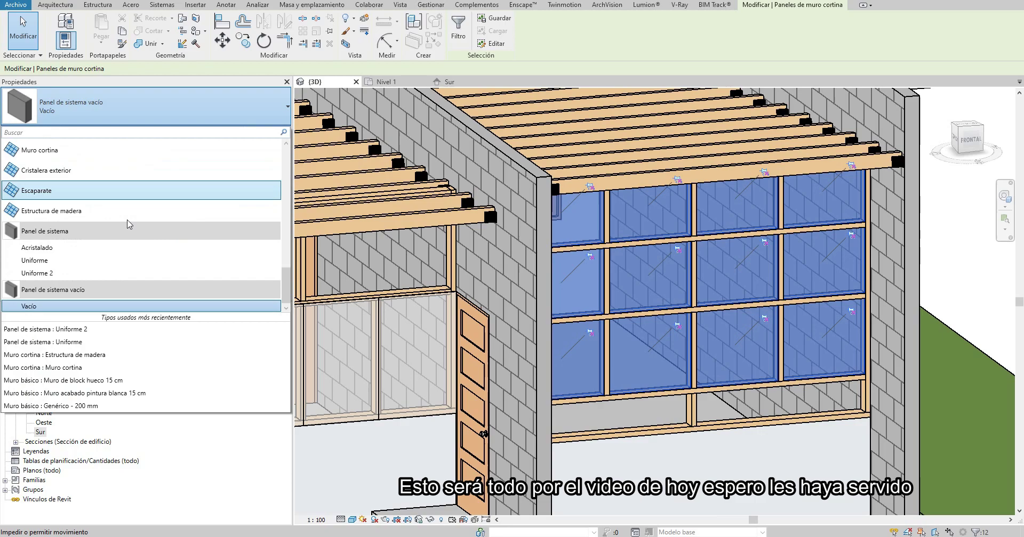
pyautogui.click(80, 273)
# Step: Deselect the panels and zoom out to show both rooms' translucent curtain walls
pyautogui.scroll(-3, 592, 326)
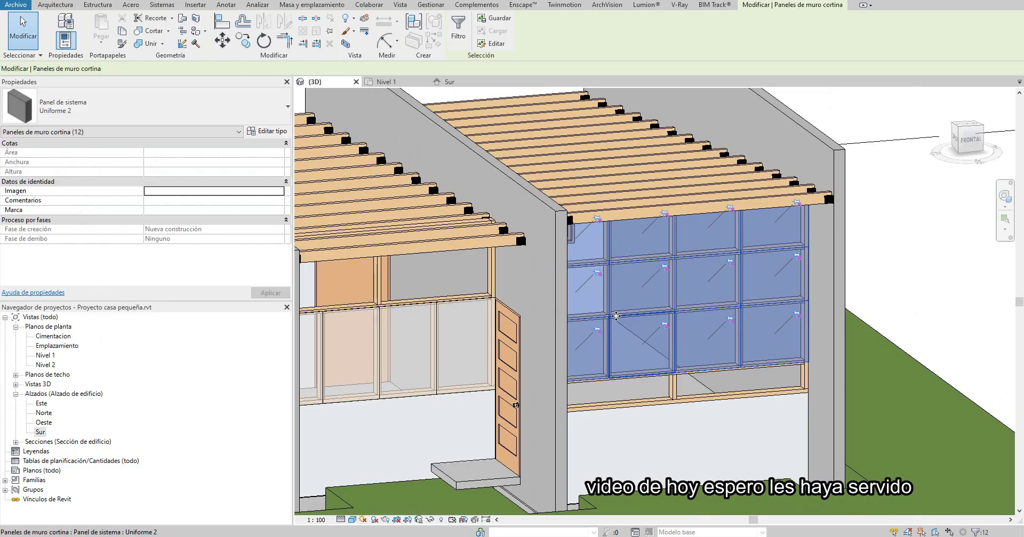
pyautogui.scroll(-2, 613, 346)
pyautogui.press('Escape')
pyautogui.moveTo(663, 377)
pyautogui.keyDown('shift'); pyautogui.mouseDown(button='middle')
pyautogui.moveTo(652, 333)
pyautogui.moveTo(708, 391)
pyautogui.mouseUp(button='middle'); pyautogui.keyUp('shift')
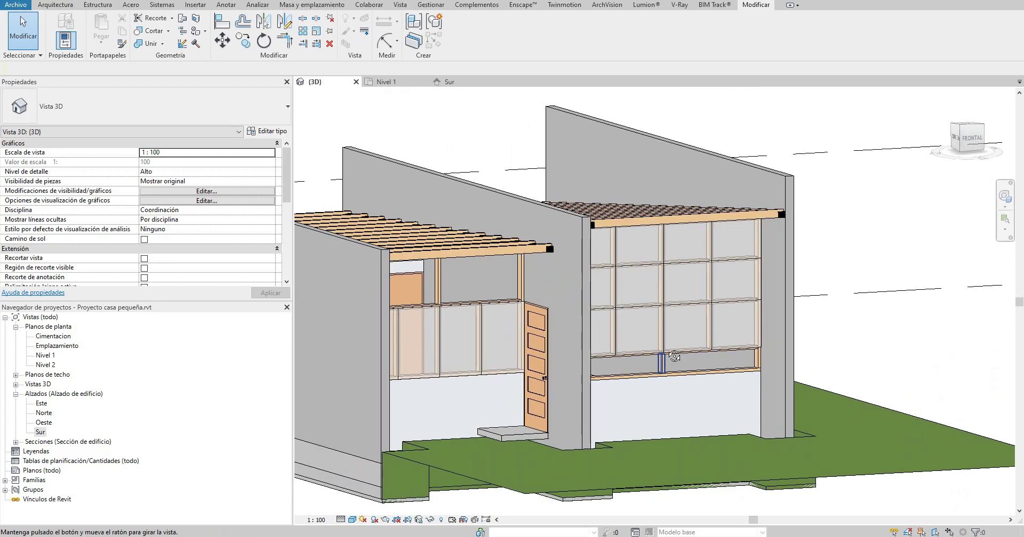
pyautogui.scroll(2, 746, 408)
pyautogui.scroll(-3, 788, 426)
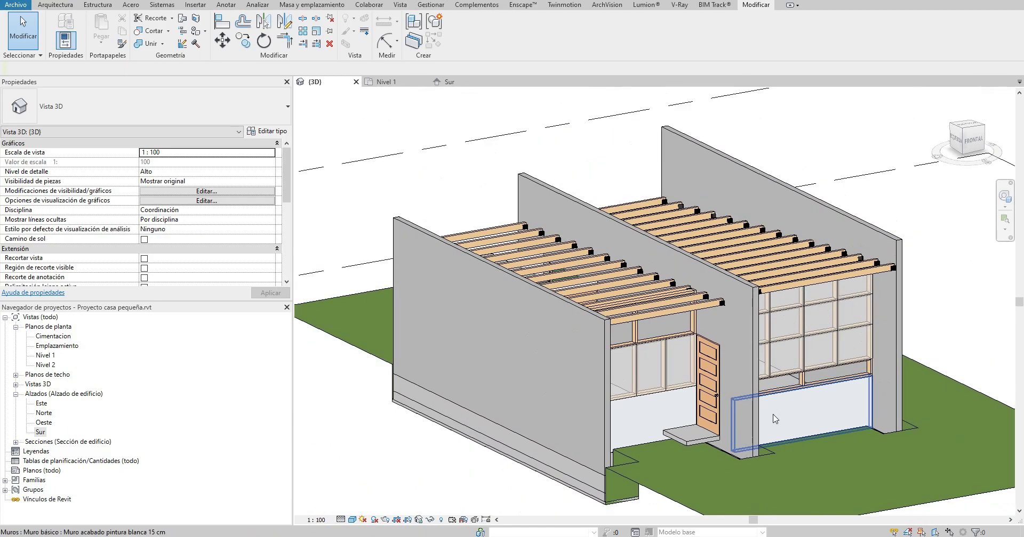
pyautogui.scroll(-2, 754, 423)
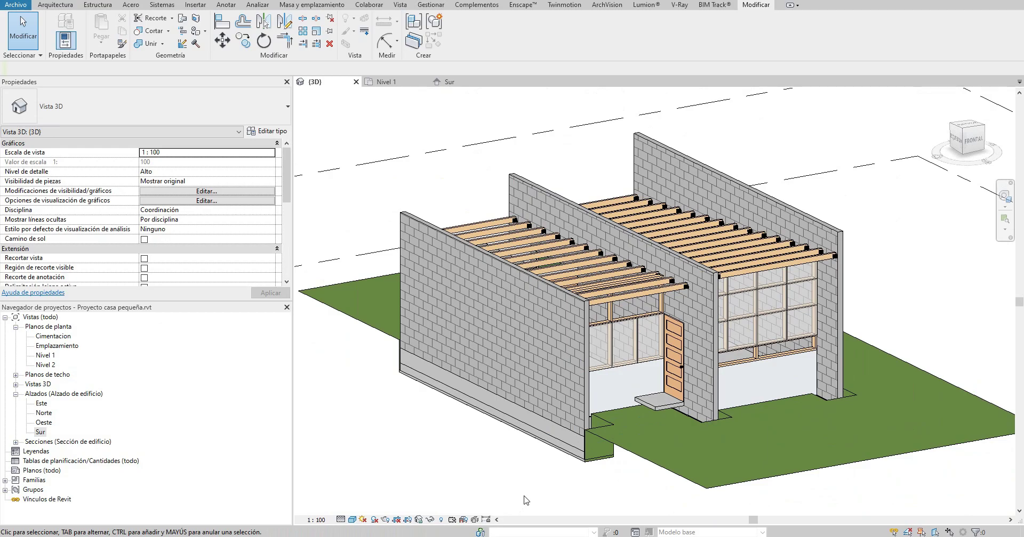